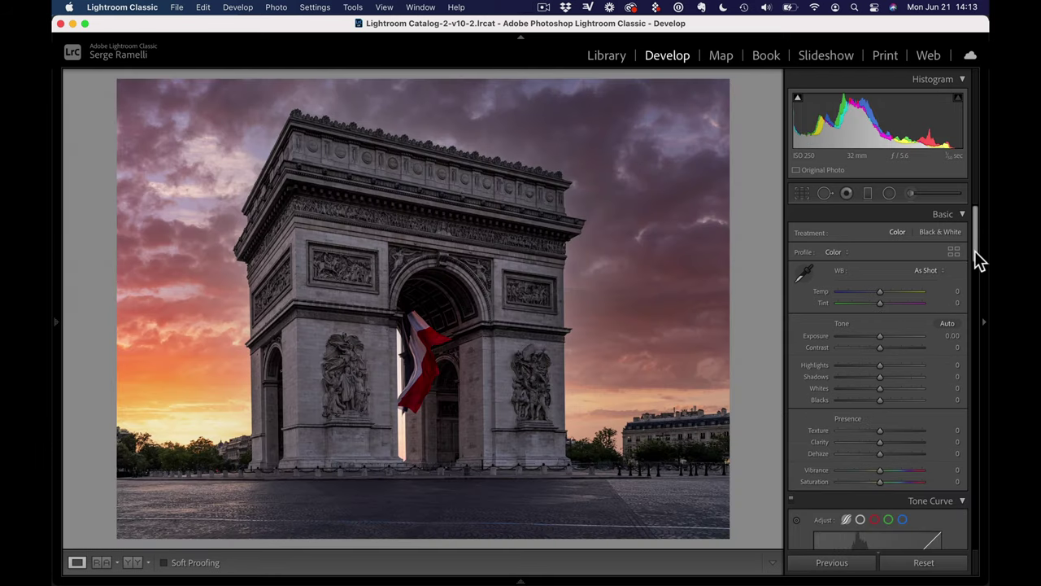
Preview the edited versions, zooming in on the red flag and viewing the arch's radial filter
left_click_drag(976, 252, 976, 274)
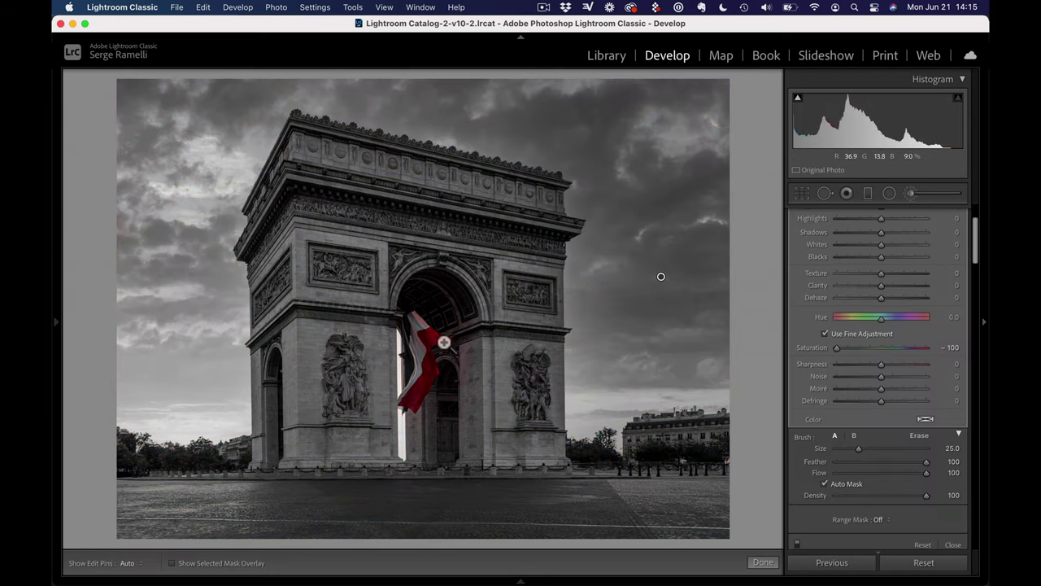
left_click(443, 342)
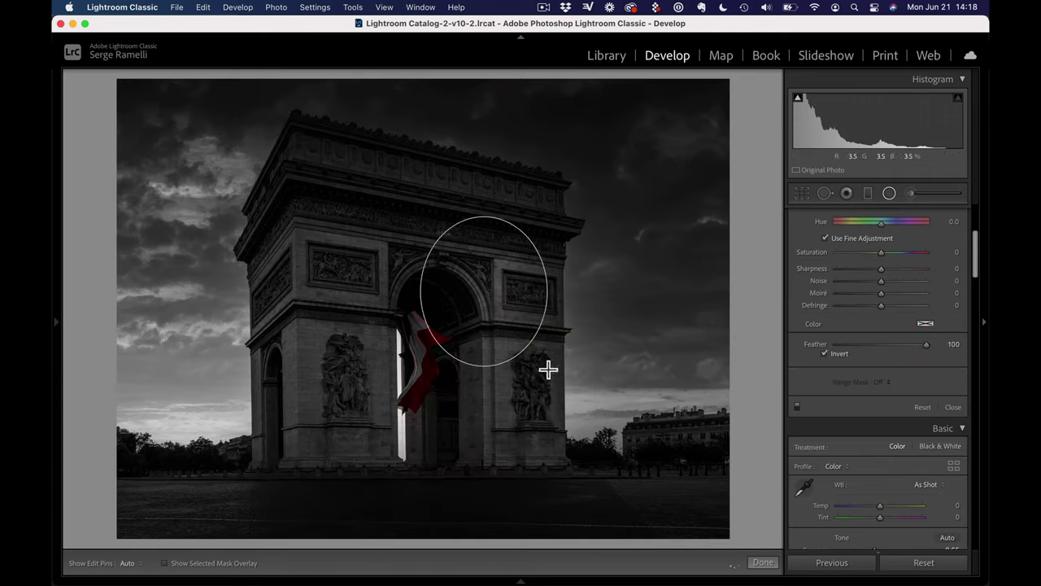
left_click(886, 279)
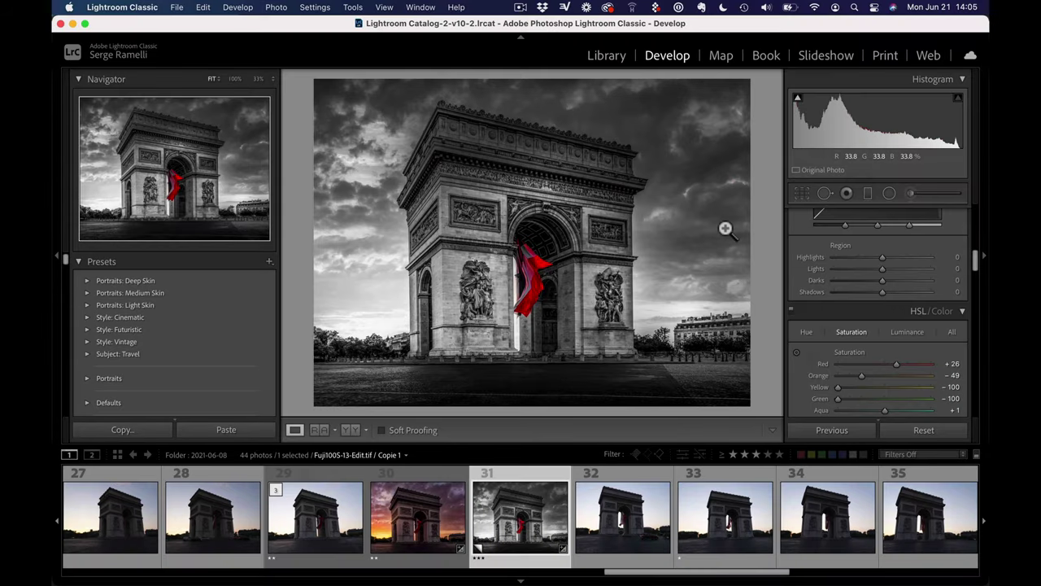
Return to the original photo 29 in the filmstrip, then switch apps with Cmd+Tab
left_click(328, 497)
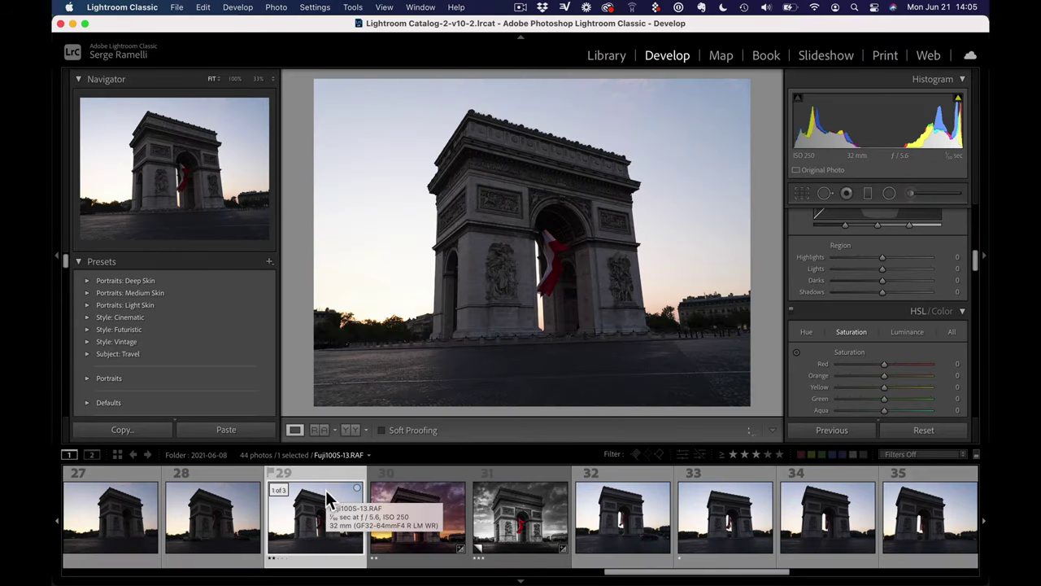
key("super+Tab")
In Chrome, enter an e-mail address and submit the free raw-file download sign-up
left_click(523, 302)
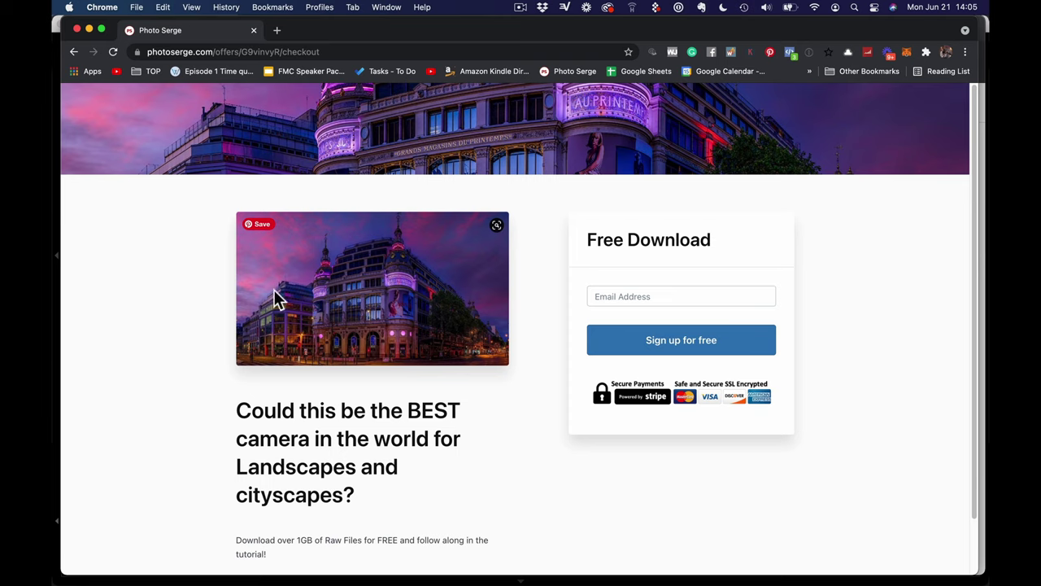
left_click(610, 298)
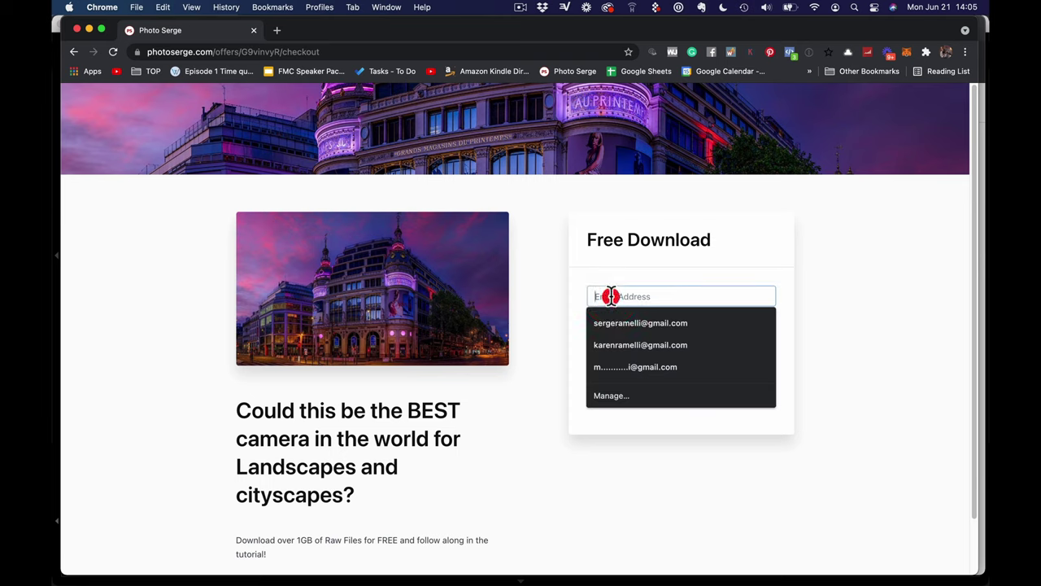
left_click(706, 341)
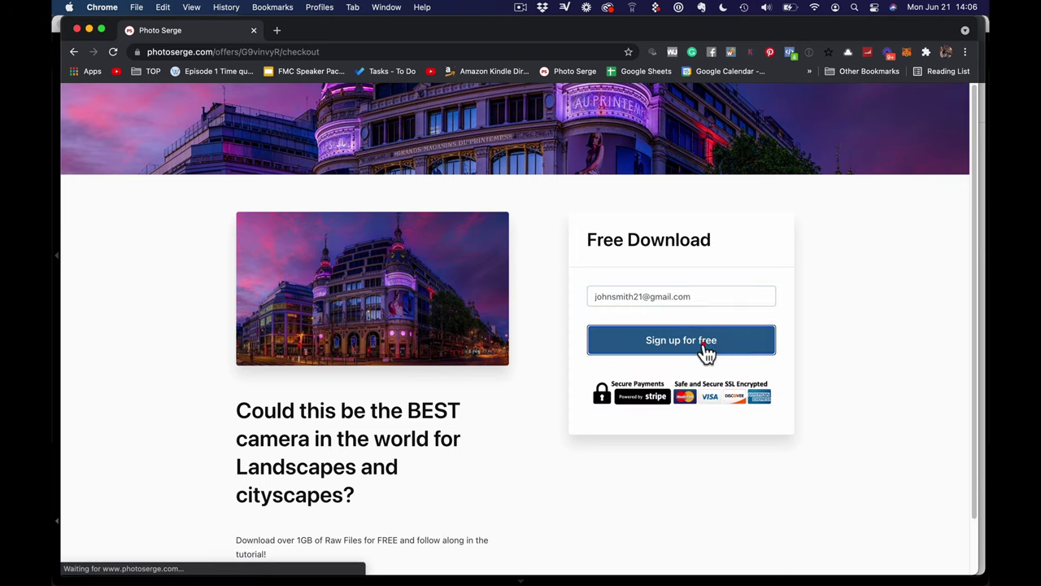
left_click(706, 348)
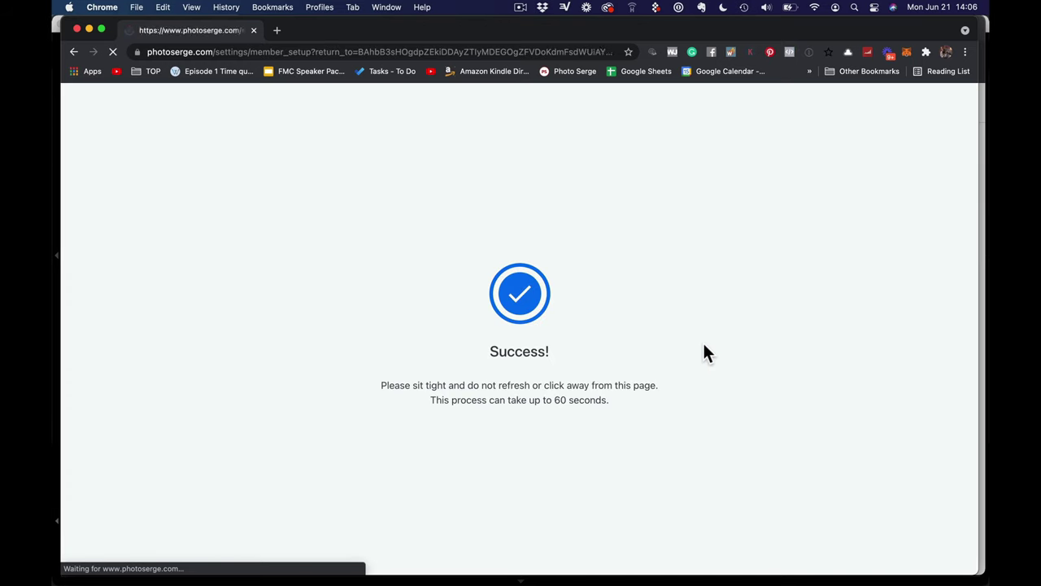
Start the account name form and scroll through the congratulations confirmation page
left_click(451, 277)
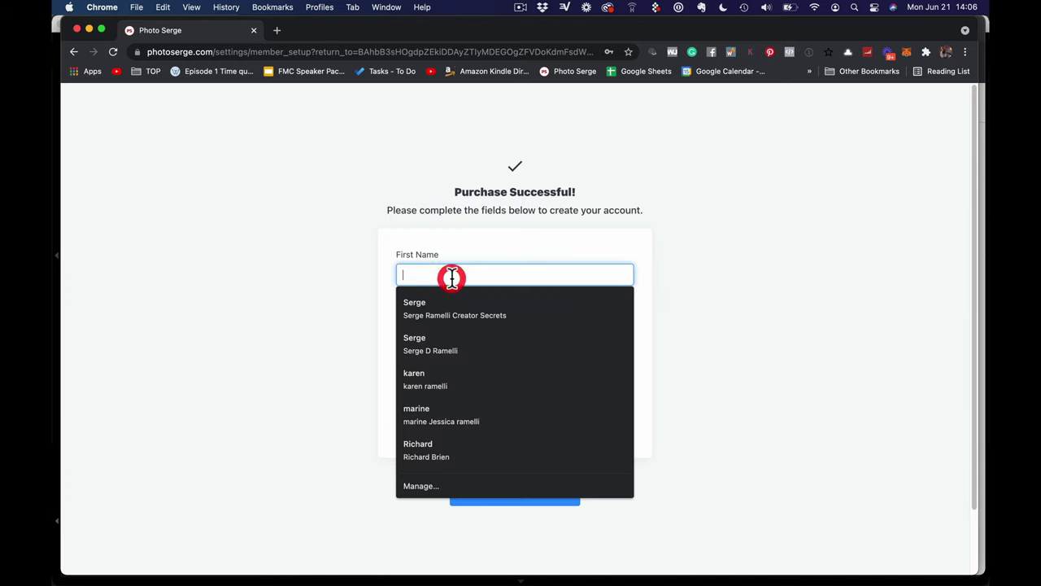
left_click(324, 273)
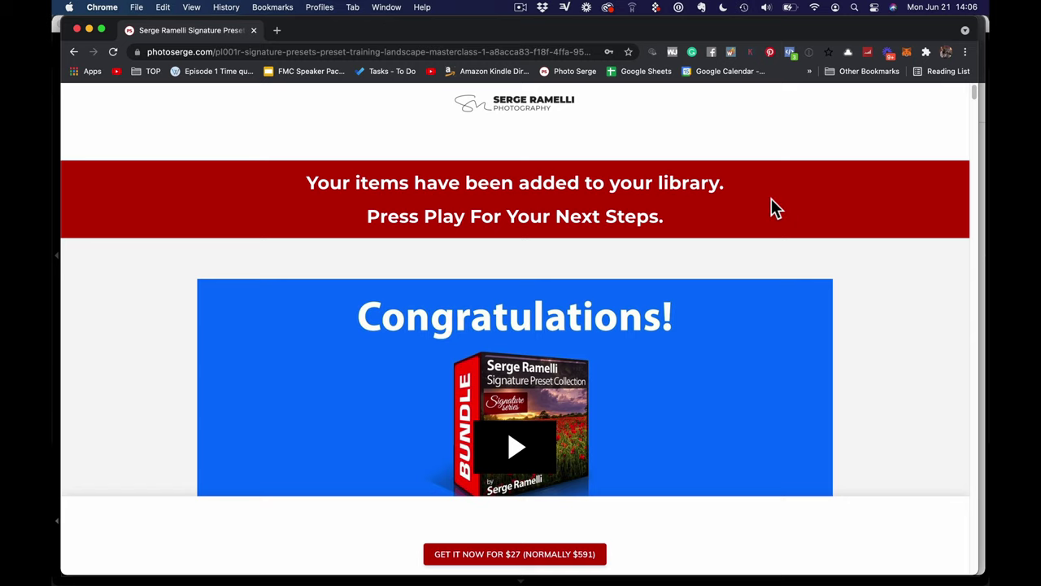
scroll(756, 241, "down", 3)
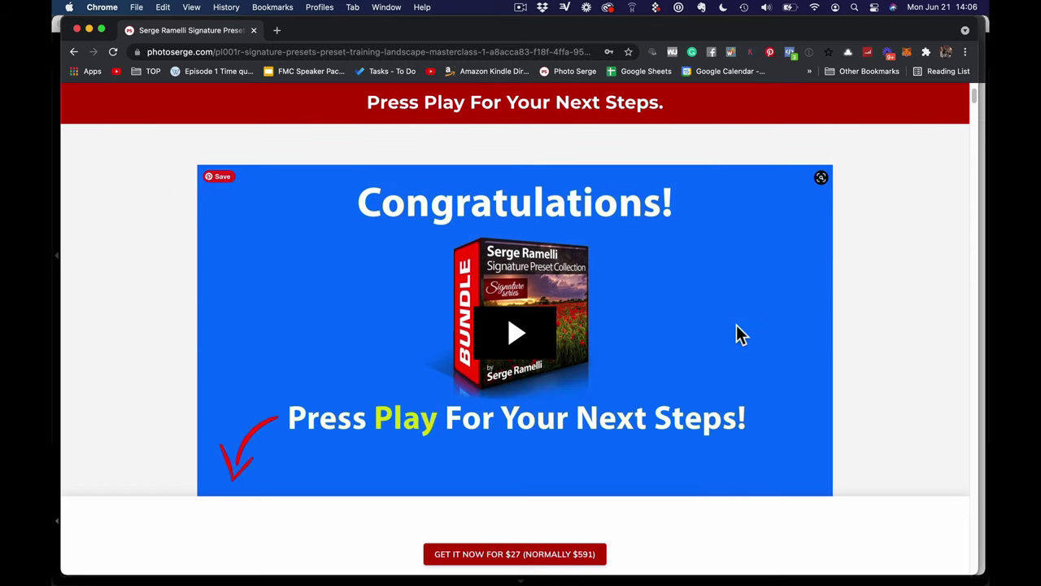
scroll(741, 279, "down", 10)
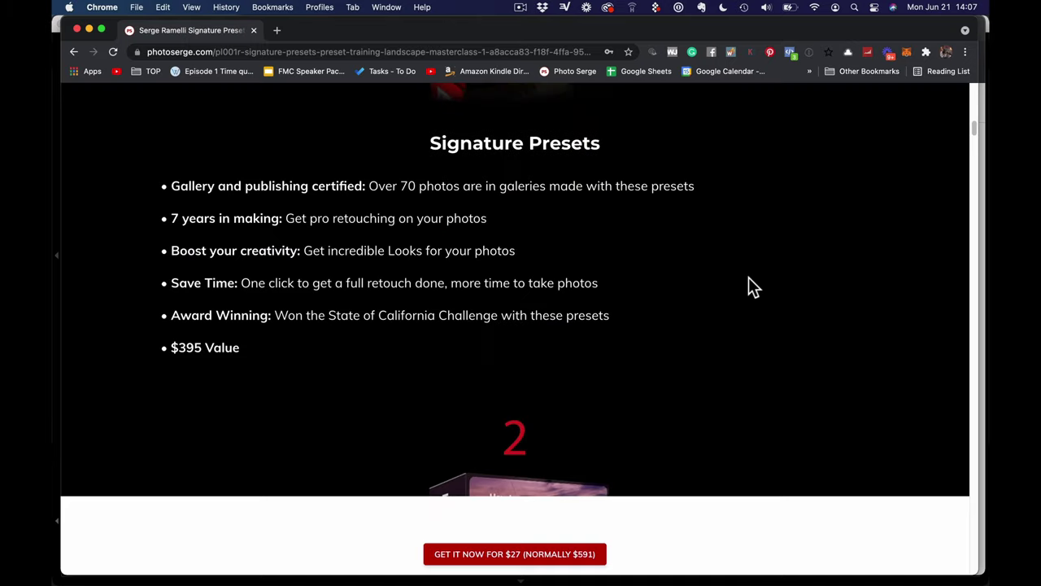
scroll(749, 277, "down", 7)
scroll(749, 281, "up", 20)
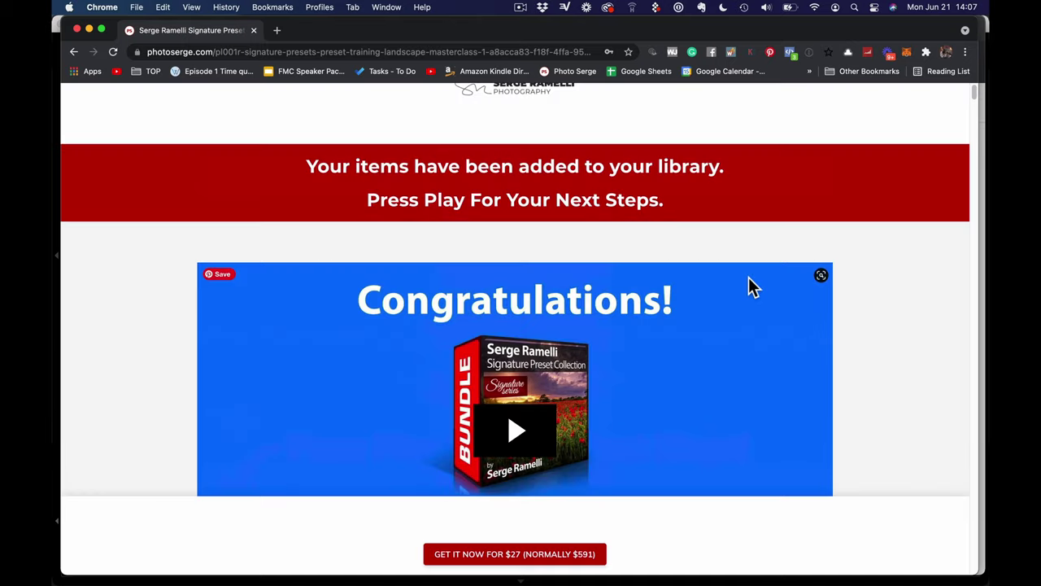
scroll(701, 319, "up", 1)
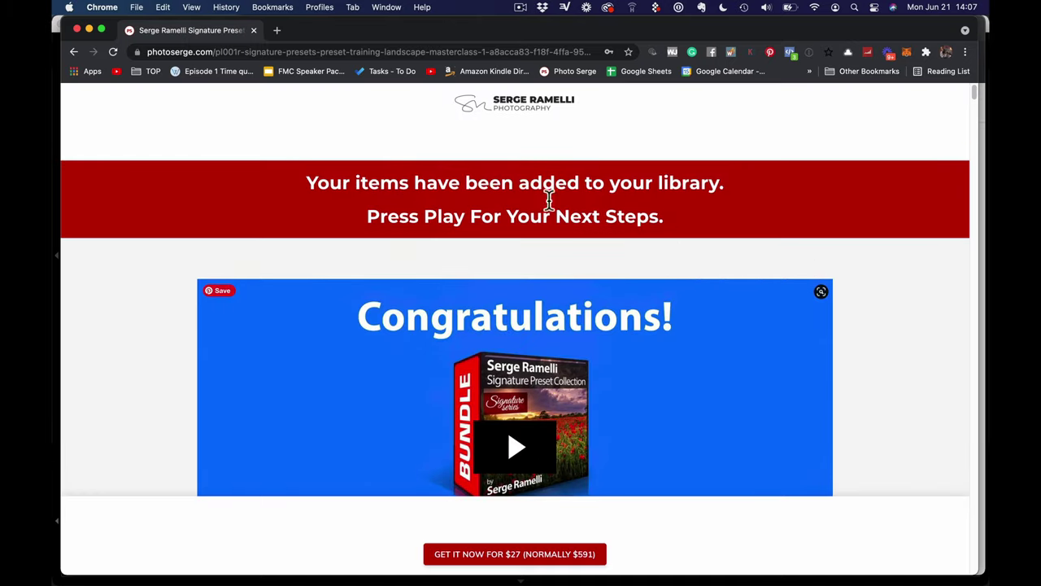
Go to photoserge.com and open My Library from the account avatar menu
left_click(213, 57)
type("photoserge.com")
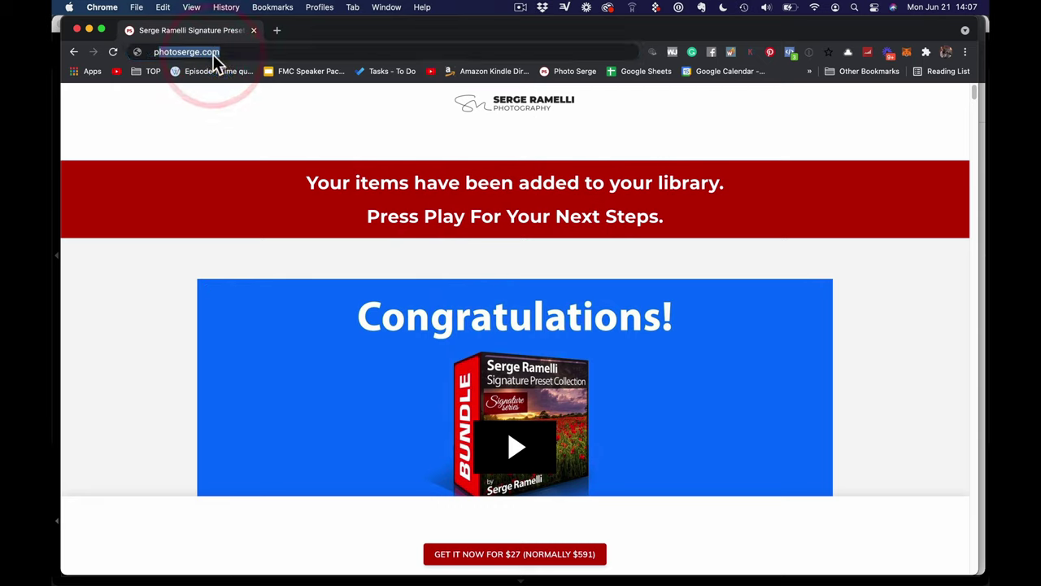
key("Return")
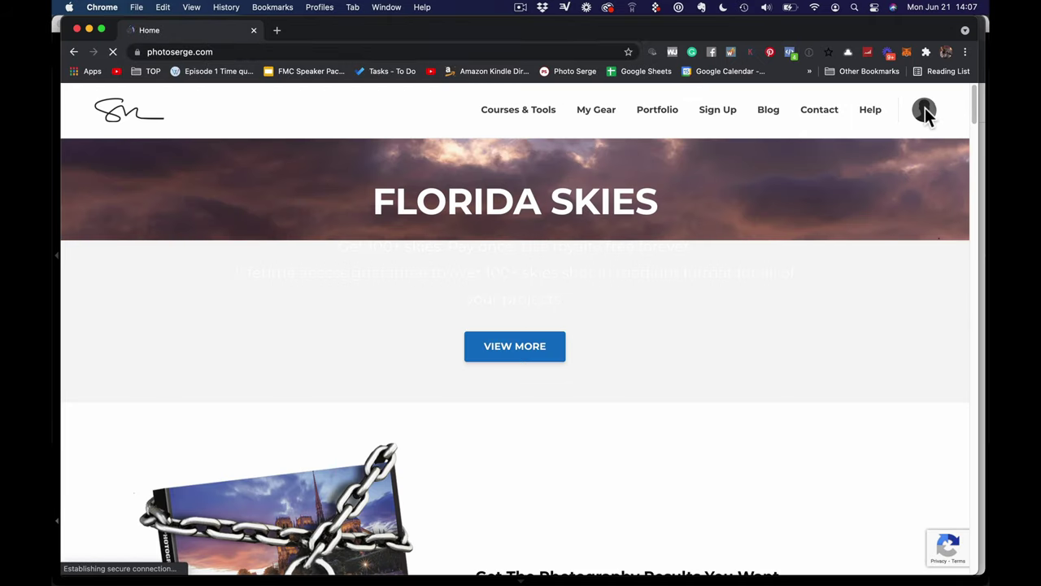
left_click(925, 109)
left_click(900, 155)
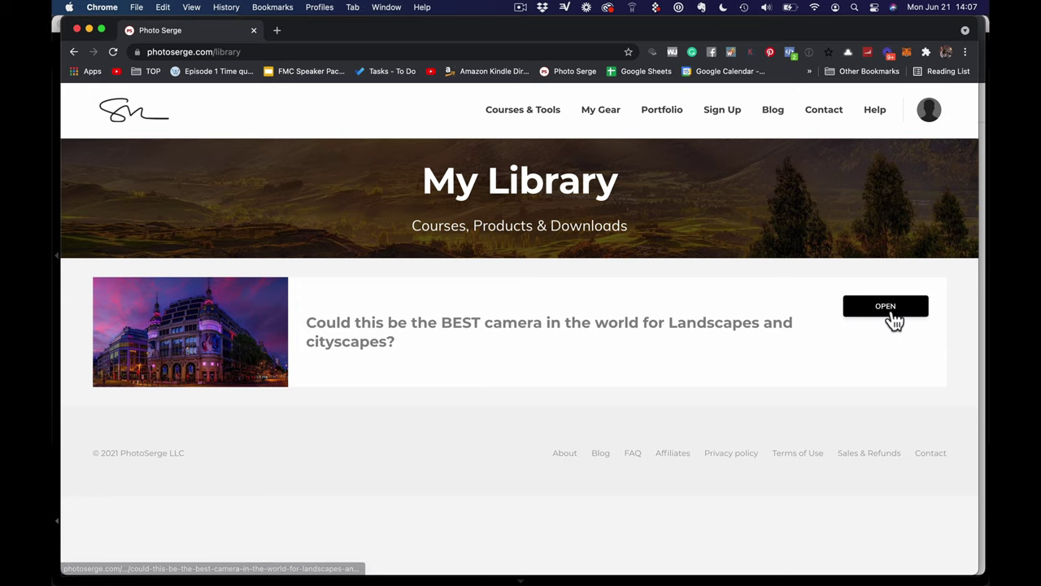
key("super+Tab")
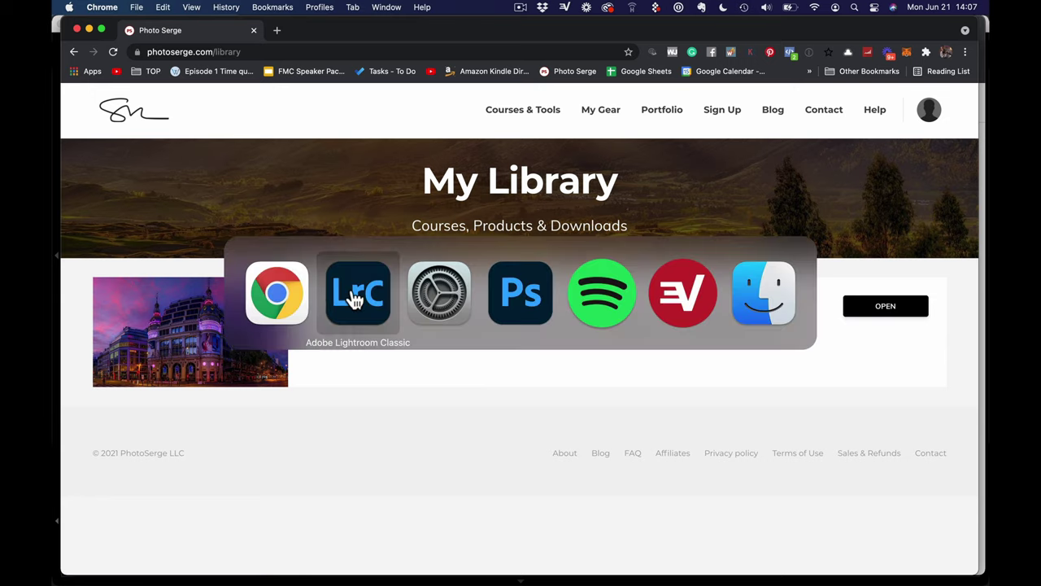
Back in Lightroom, inspect the arch carvings at 100%, fit the photo, and show exposure info
left_click(355, 298)
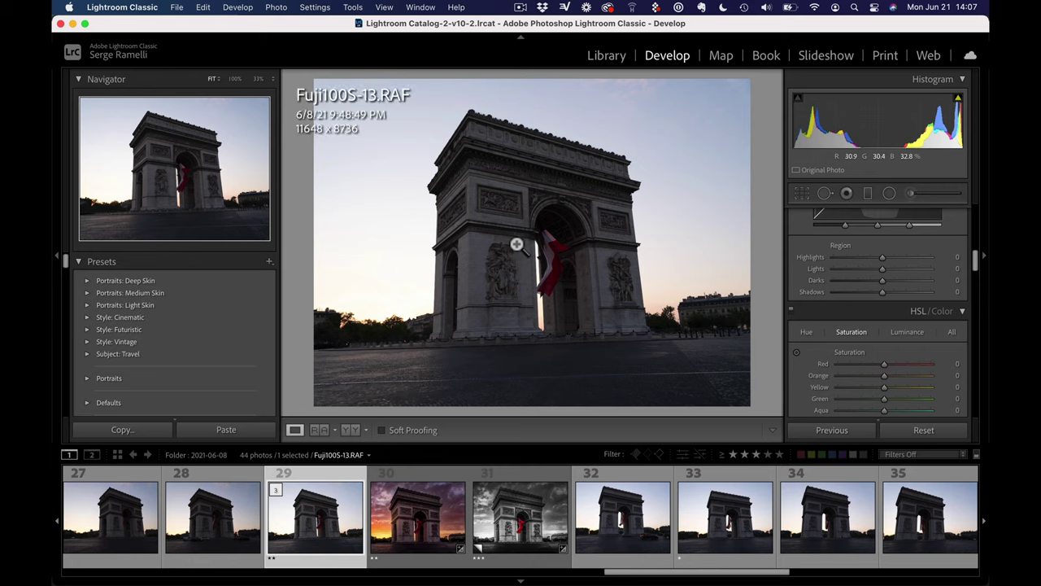
left_click(464, 195)
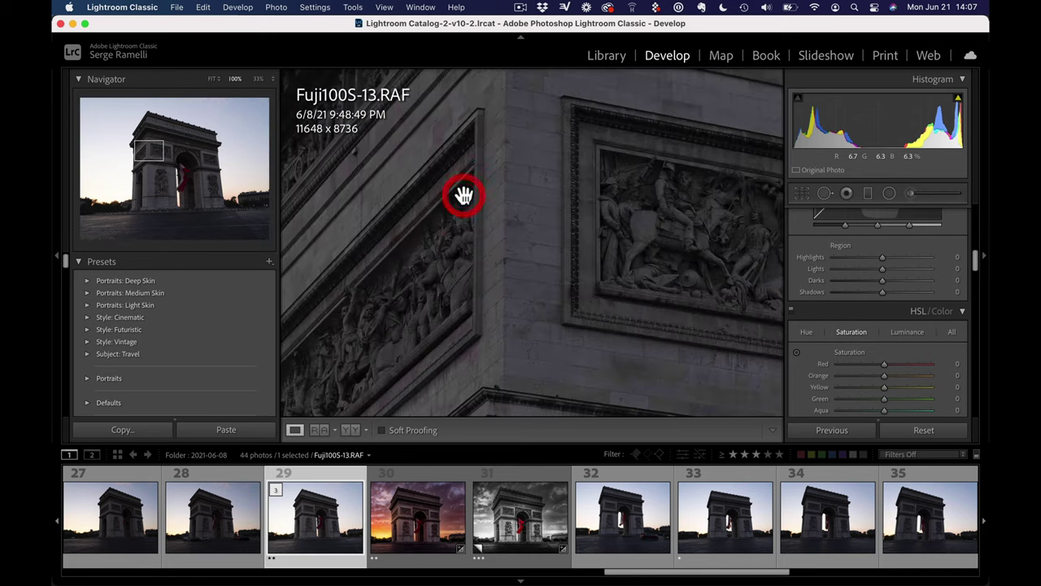
left_click_drag(571, 225, 550, 235)
left_click(550, 235)
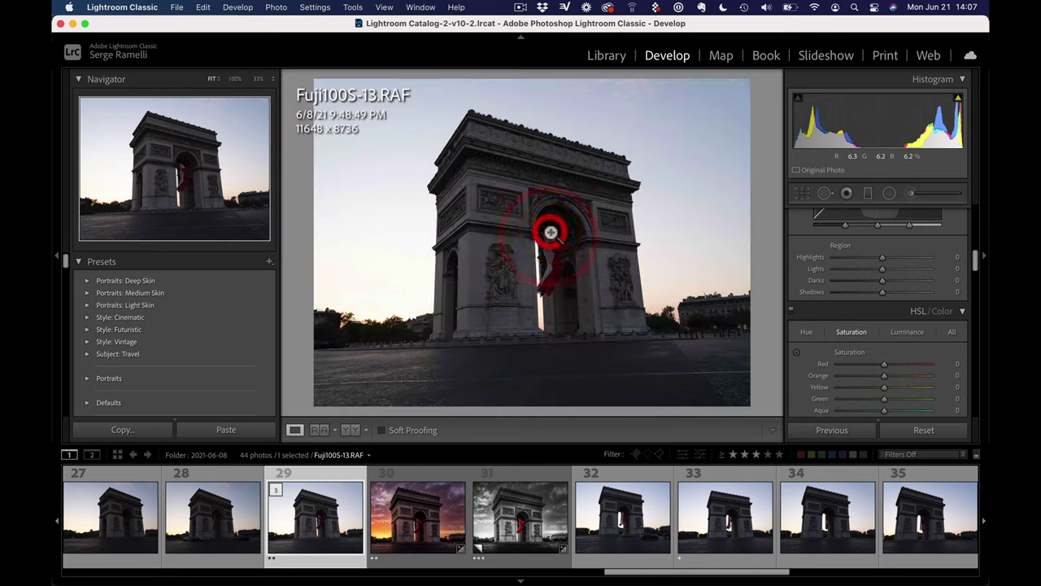
key("i")
key("i")
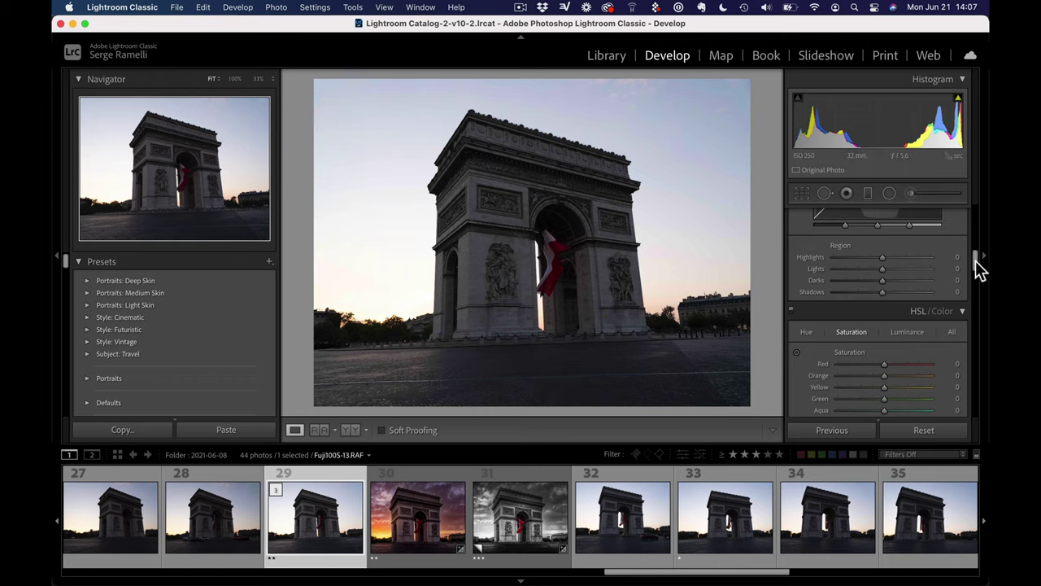
left_click_drag(976, 261, 975, 218)
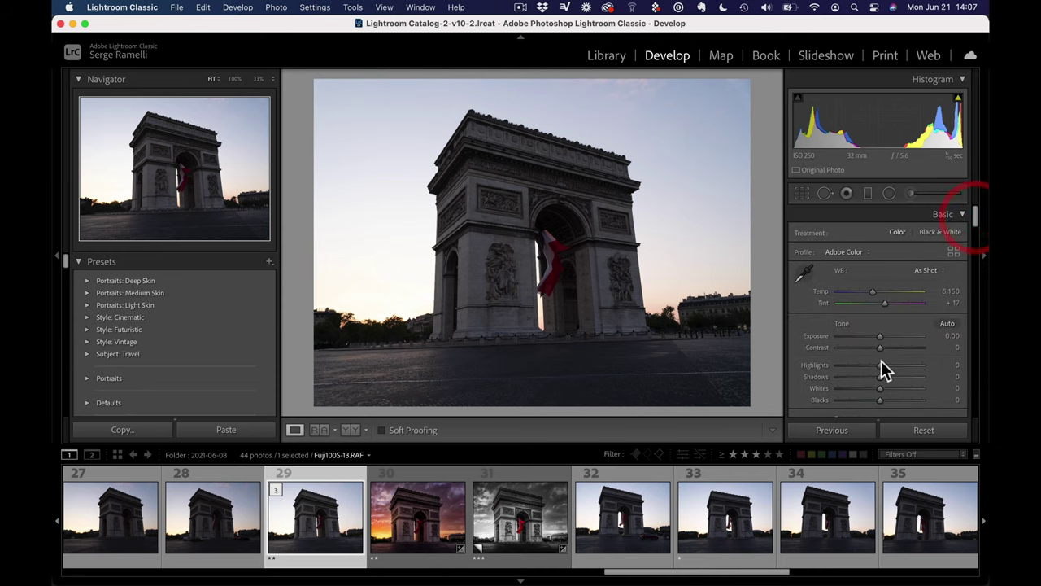
Set Shadows to +67 and Blacks to -47, using the Alt clipping preview for Blacks
left_click_drag(881, 375, 853, 364)
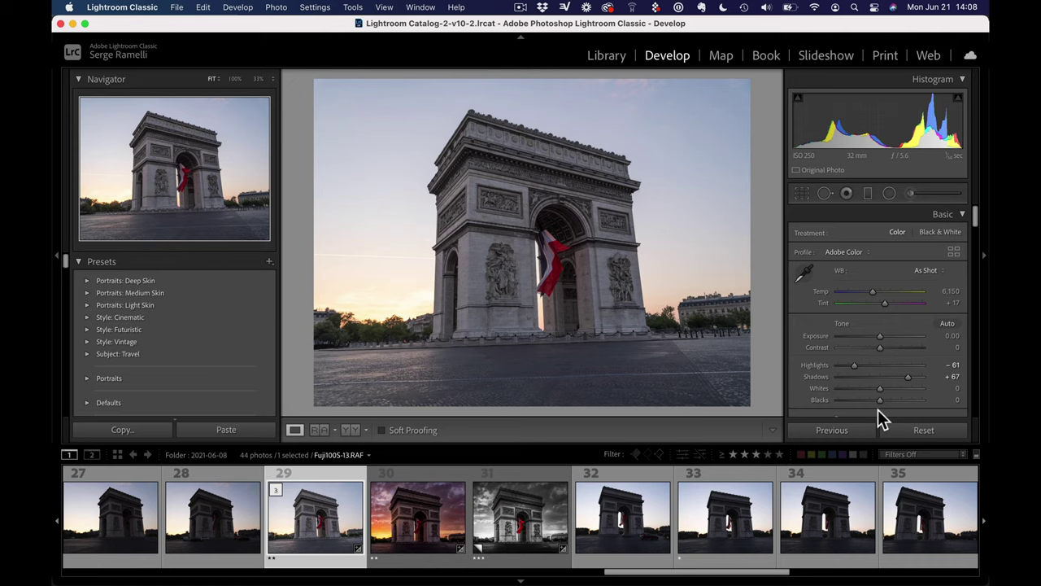
key("alt")
left_click_drag(878, 401, 859, 399)
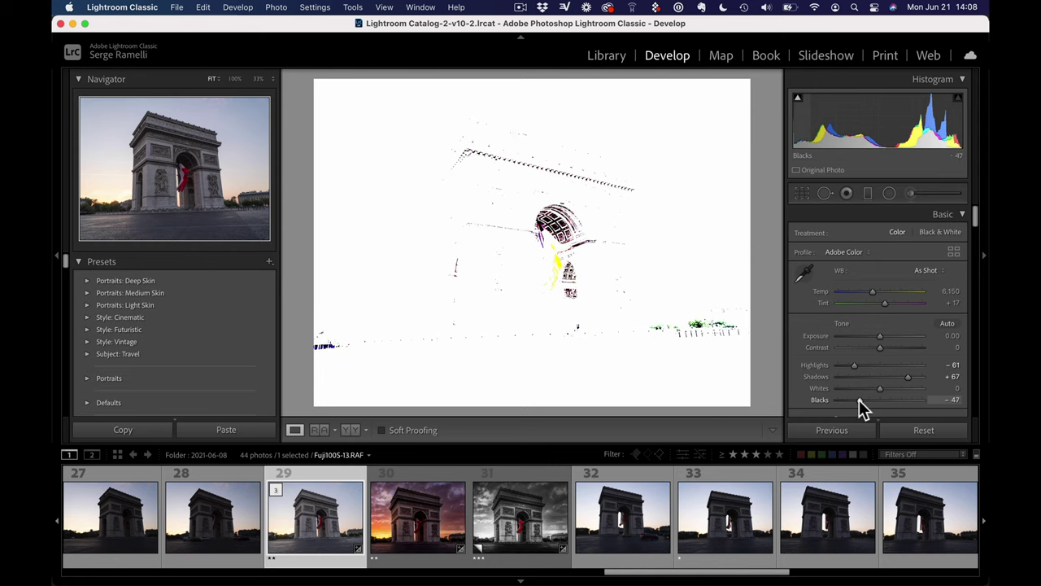
left_click_drag(859, 399, 887, 388)
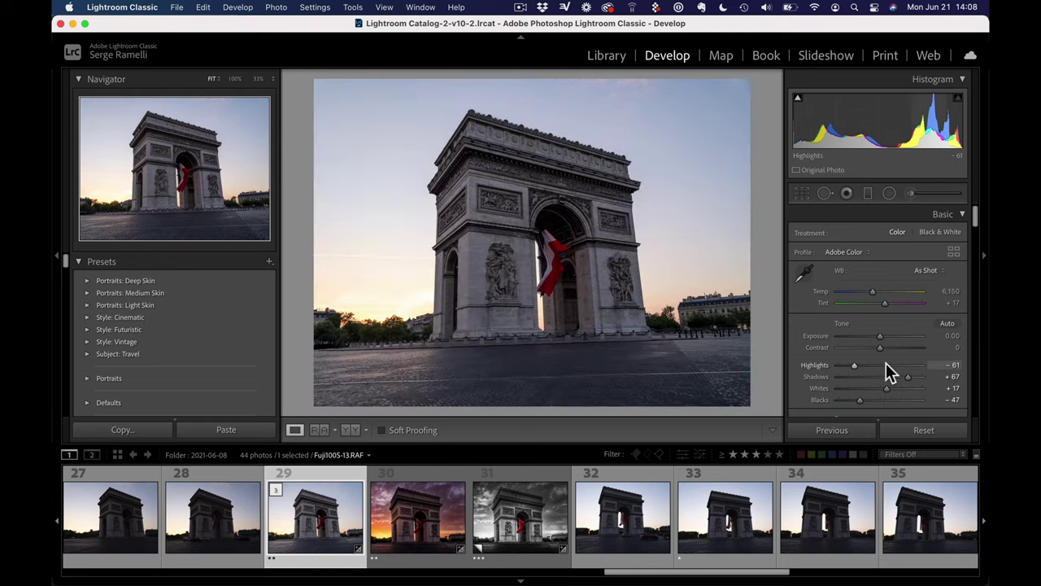
scroll(887, 366, "down", 5)
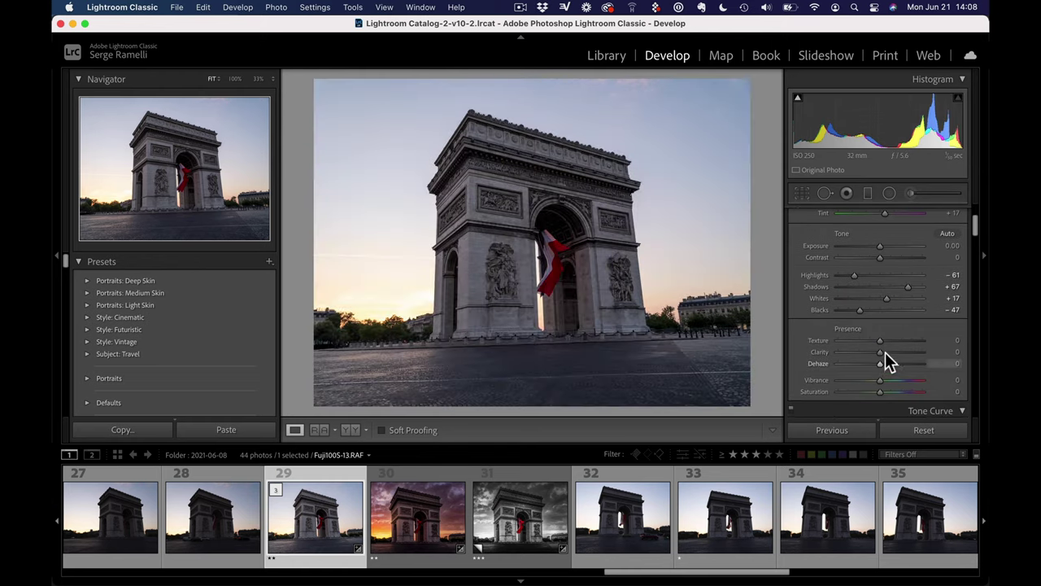
Raise Clarity to +18 and apply Transform Upright Auto to straighten the arch
left_click(886, 351)
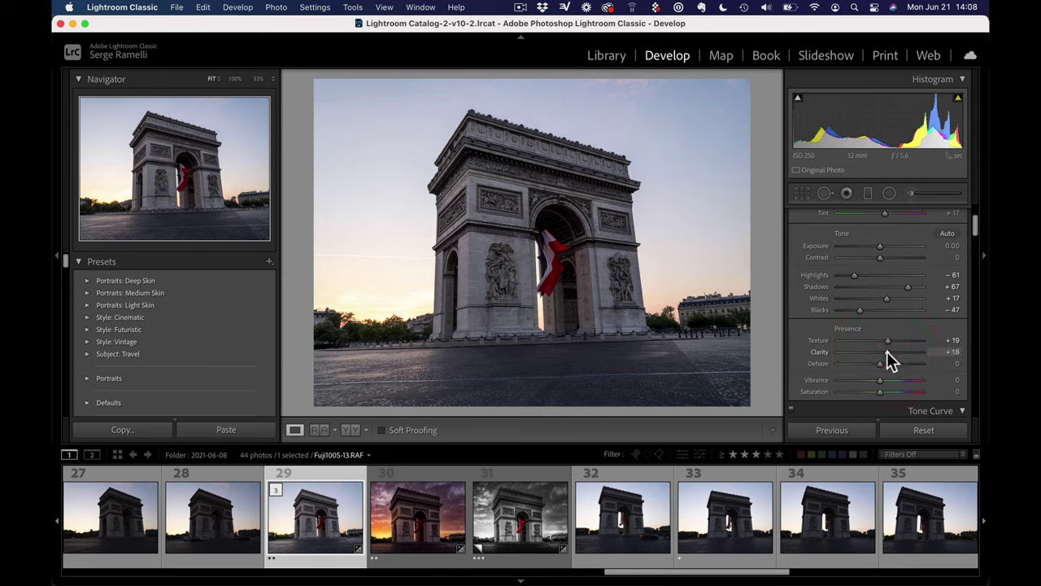
scroll(888, 350, "down", 6)
scroll(890, 346, "down", 10)
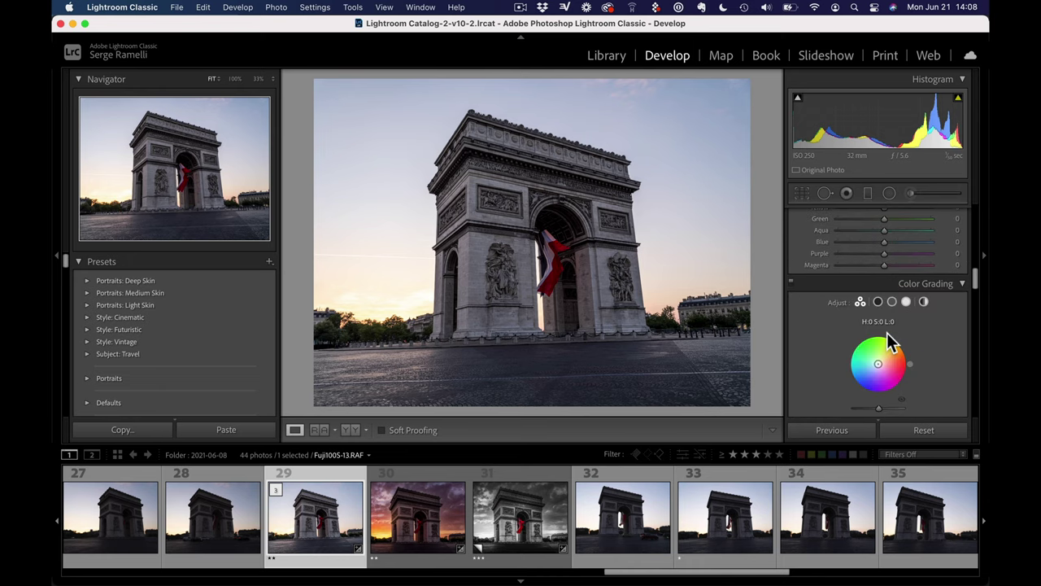
scroll(886, 333, "down", 3)
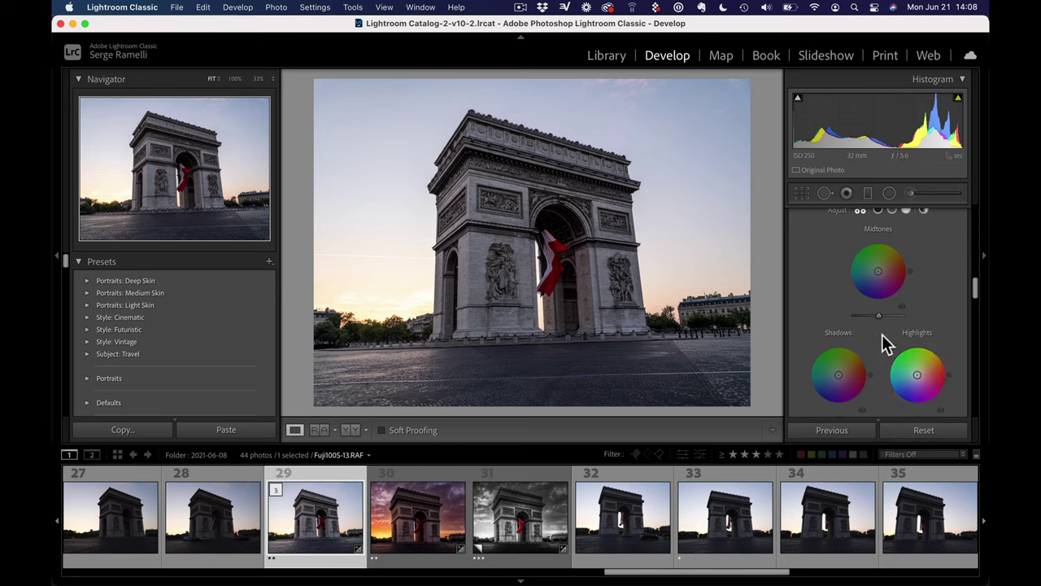
scroll(881, 334, "down", 5)
scroll(882, 334, "down", 10)
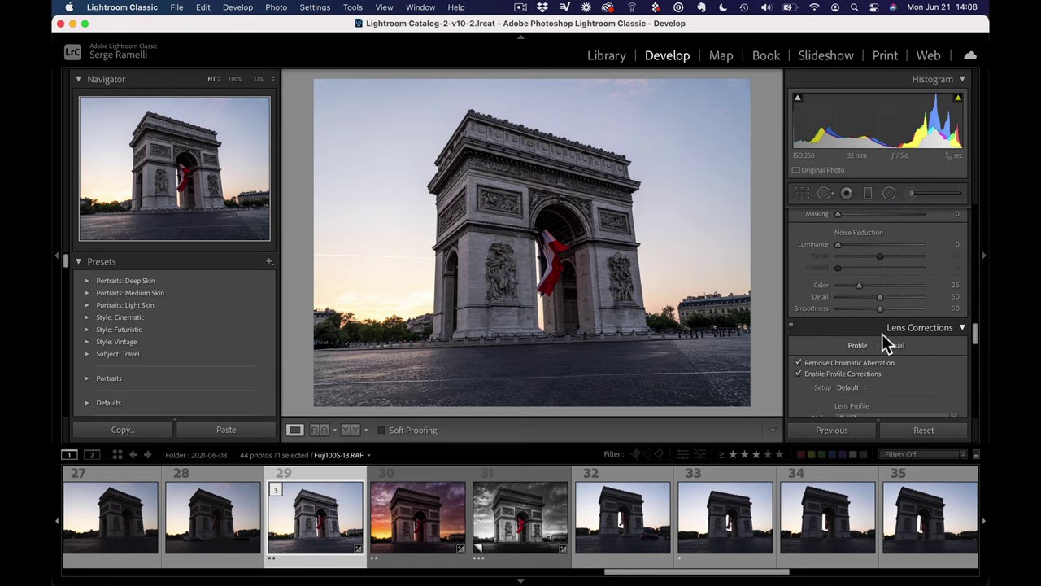
scroll(882, 333, "down", 3)
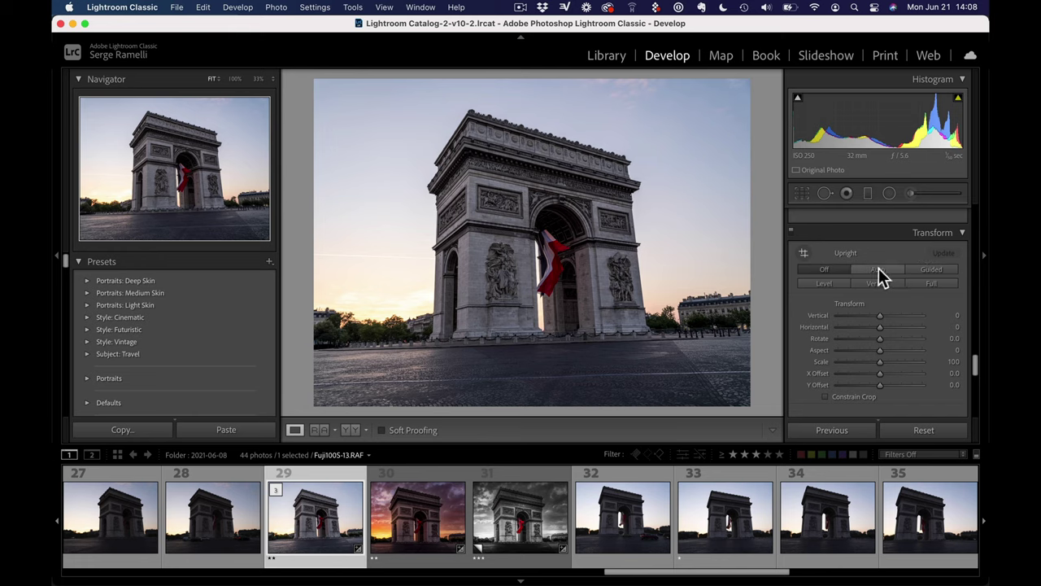
left_click(879, 270)
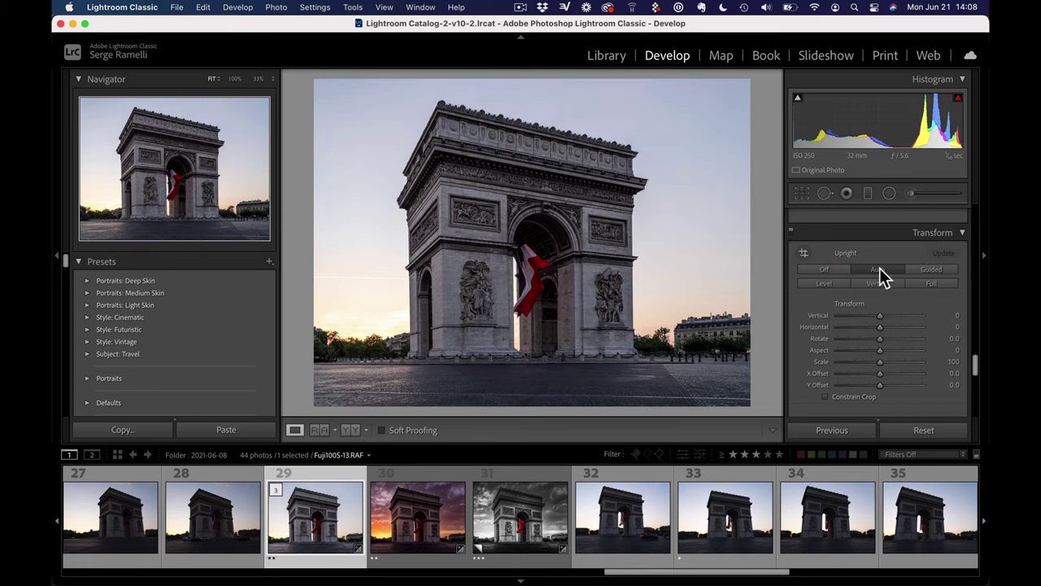
right_click(318, 474)
Open the photo in Photoshop 2021 and preview a pink-purple sky with Sky Replacement
mouse_move(357, 272)
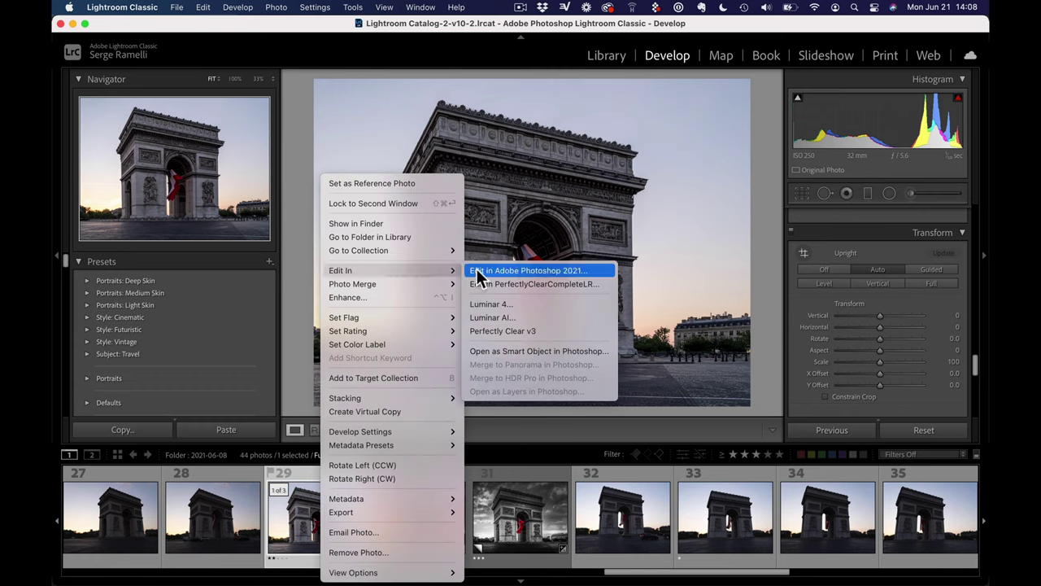
left_click(528, 272)
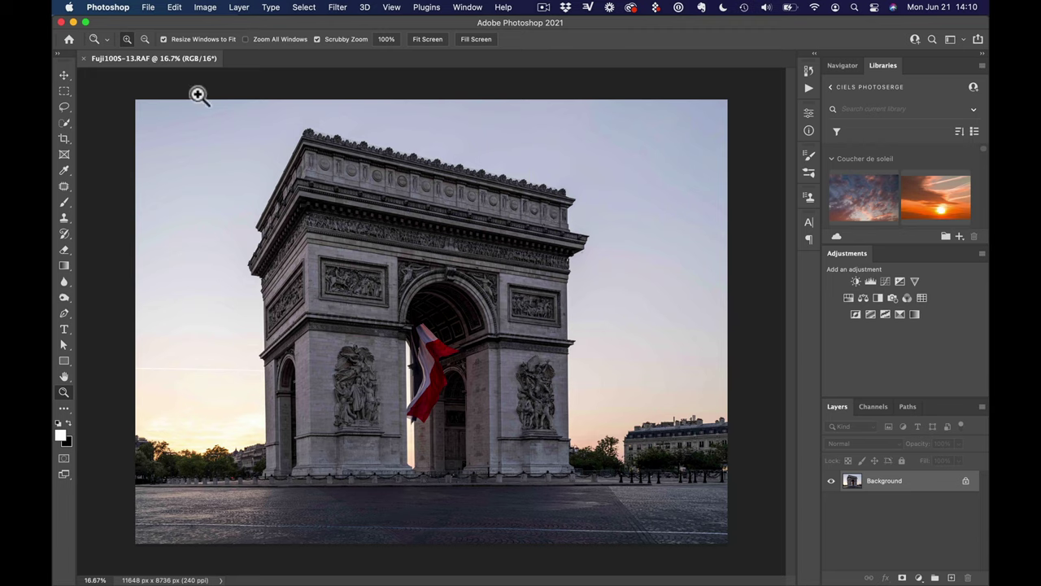
left_click(174, 7)
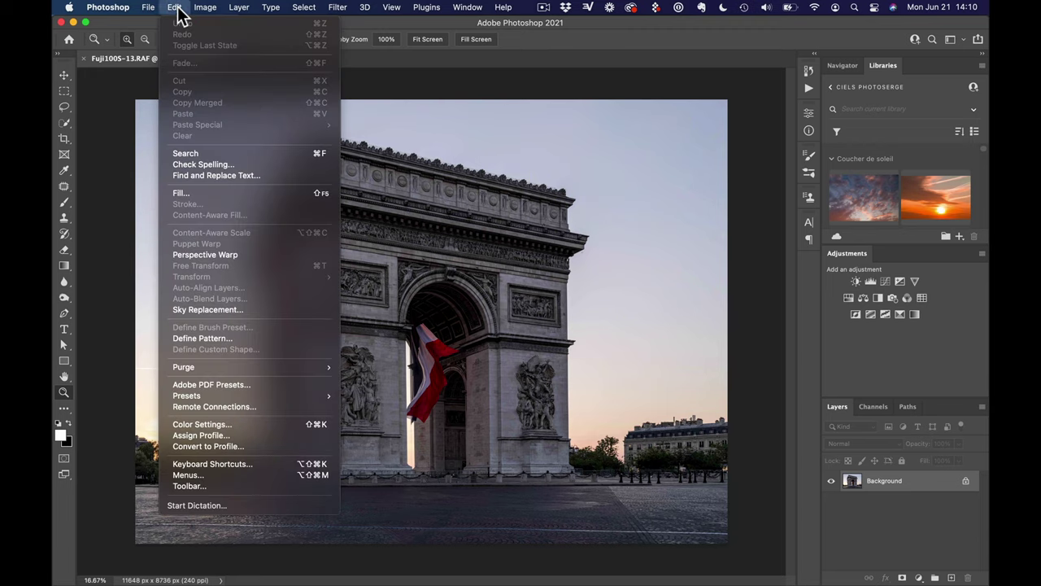
left_click(227, 309)
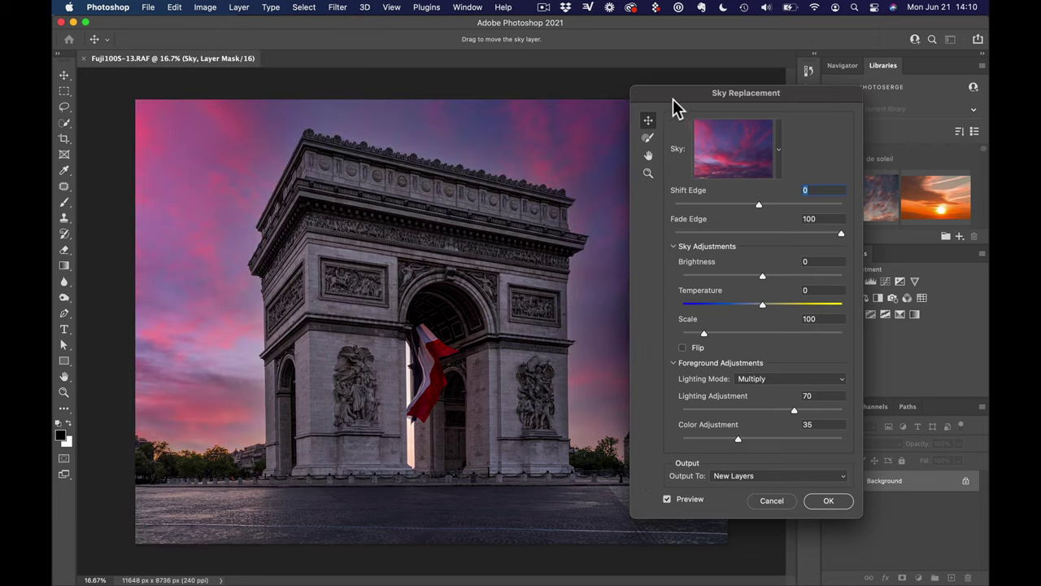
left_click_drag(673, 98, 752, 95)
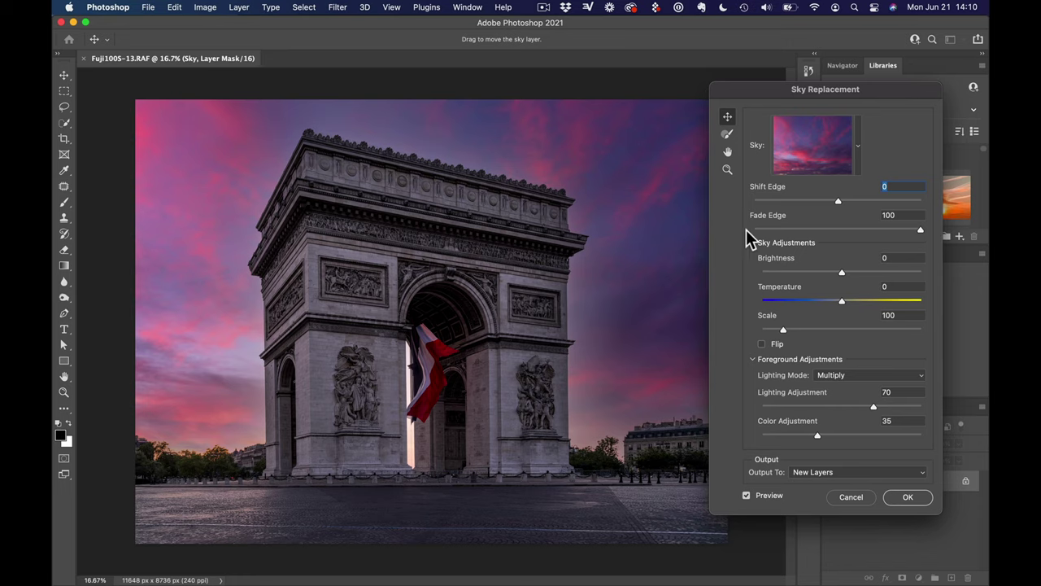
Choose the second Florida Skies preset, an orange sunset with dark clouds
left_click(827, 160)
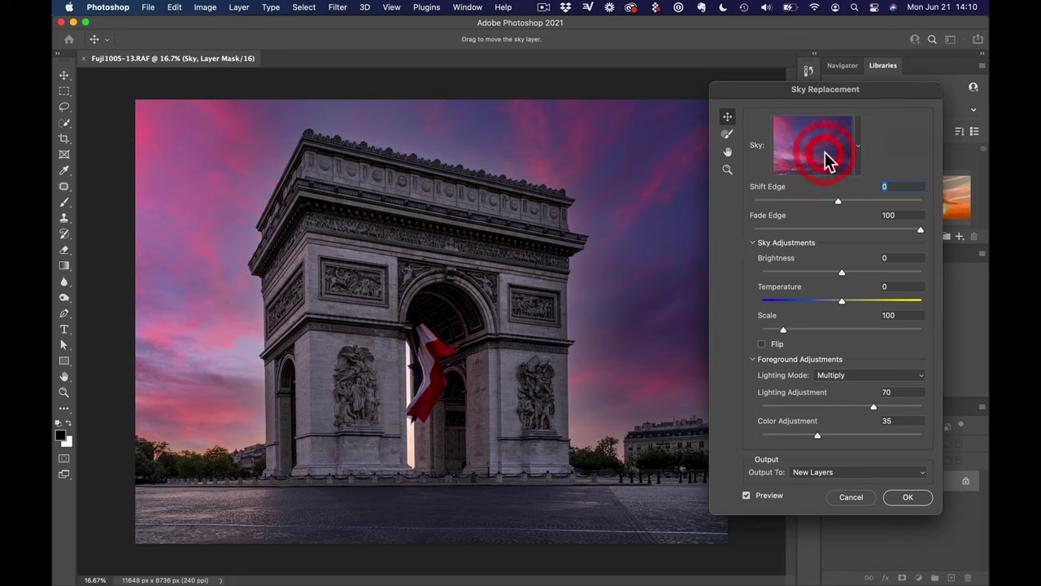
left_click(825, 157)
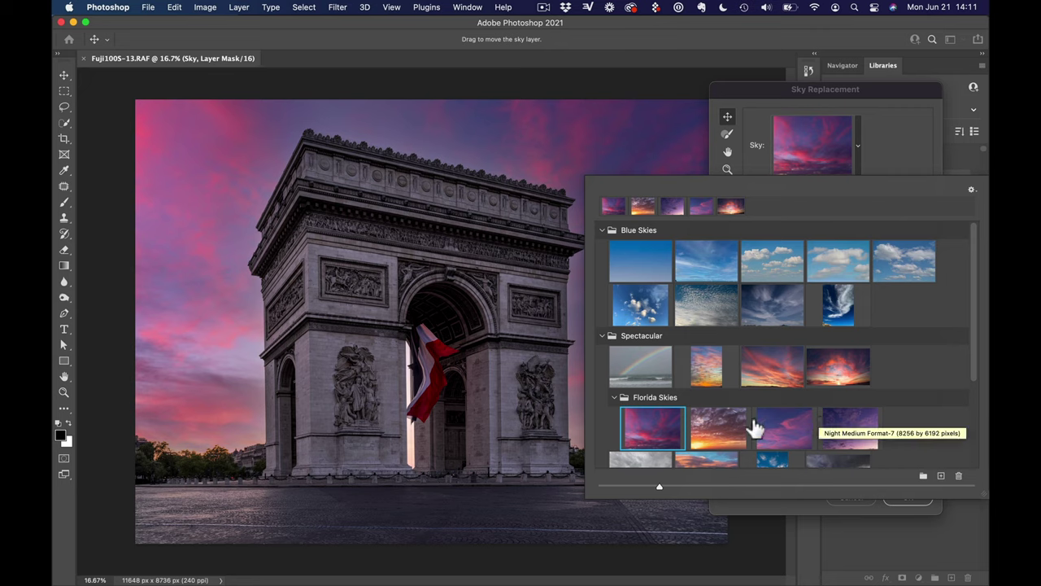
left_click(720, 432)
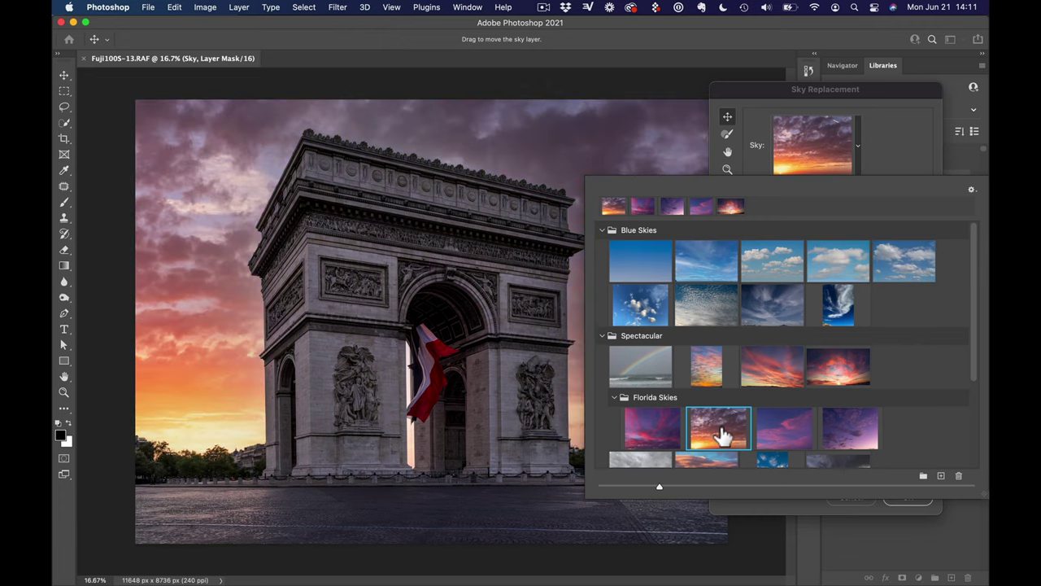
Import Sunset Medium Format-3.jpg as a new sky and close the sky picker
left_click(941, 476)
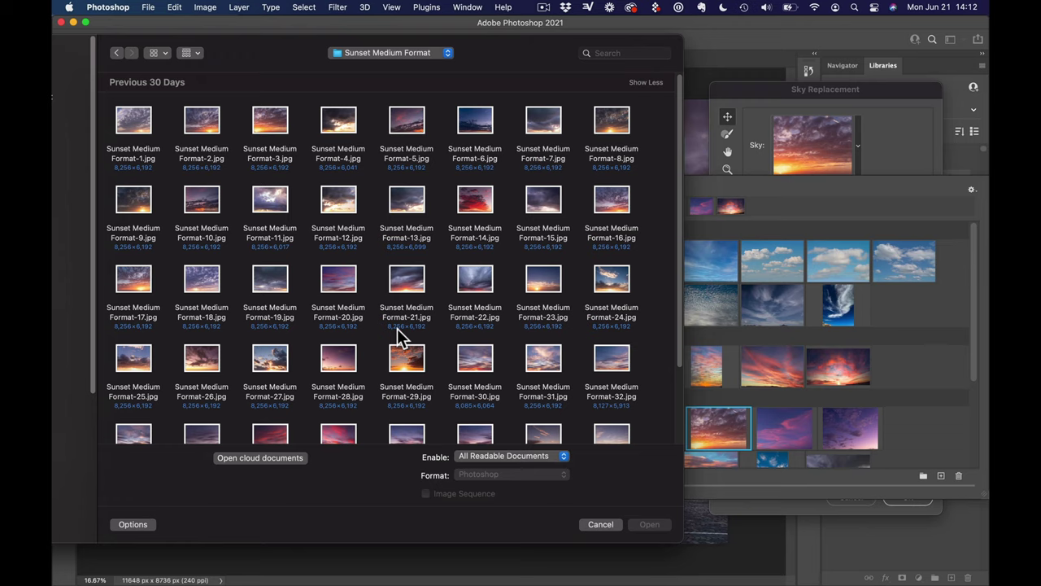
left_click(272, 119)
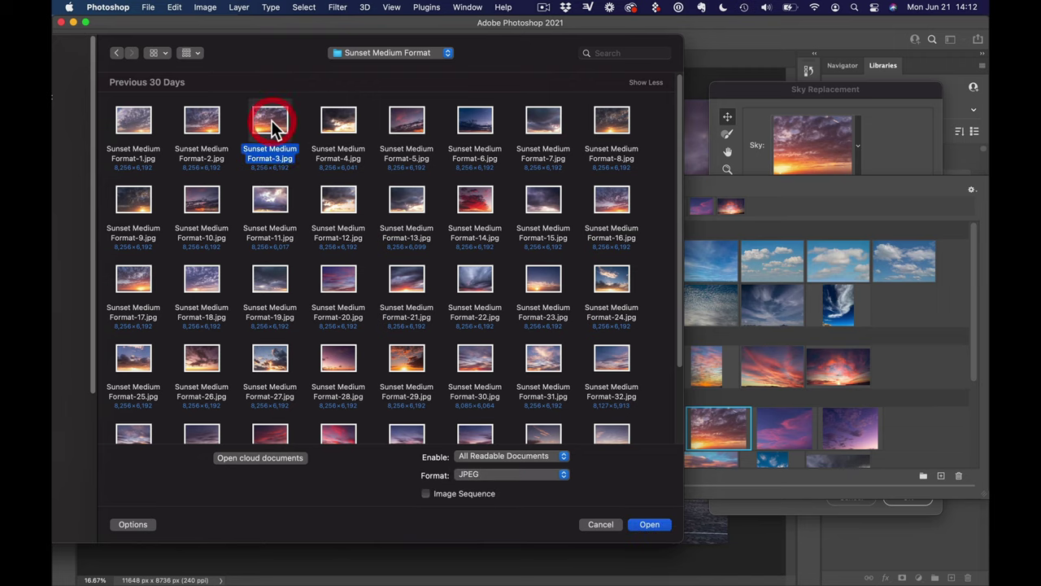
left_click(639, 526)
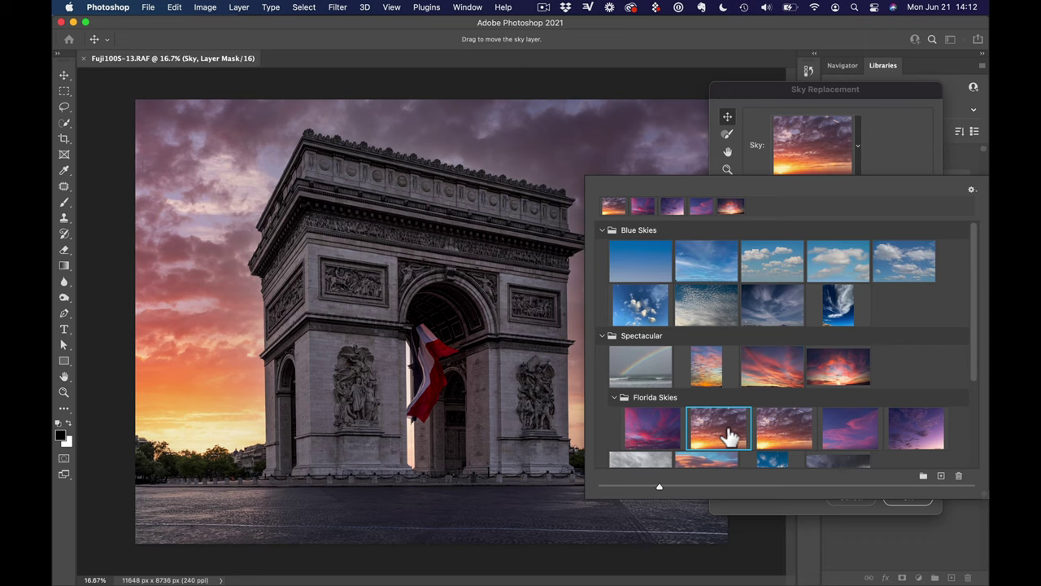
left_click(885, 161)
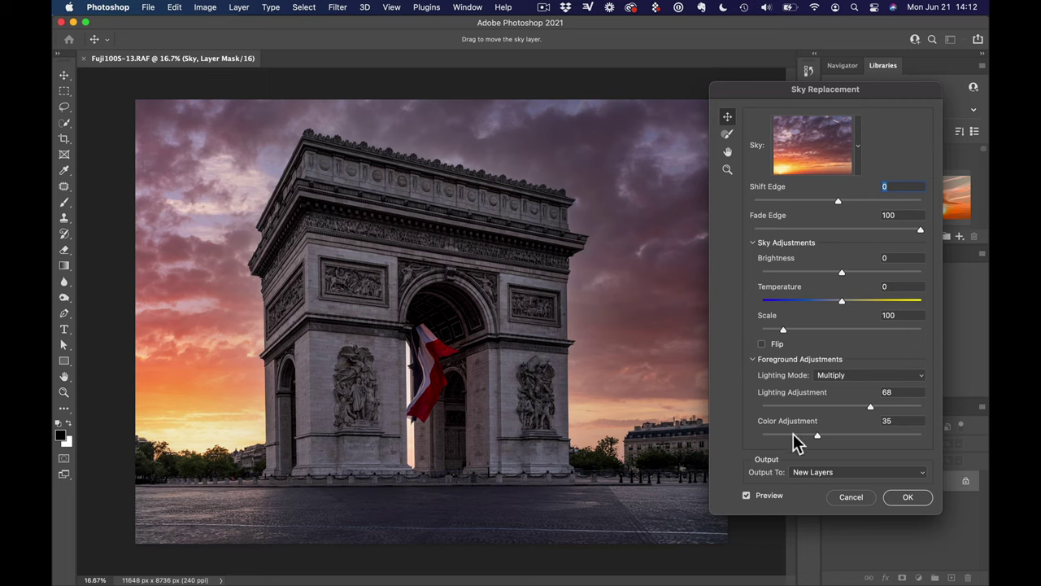
Apply the sunset sky replacement, then close the photo and save the changes
left_click(907, 496)
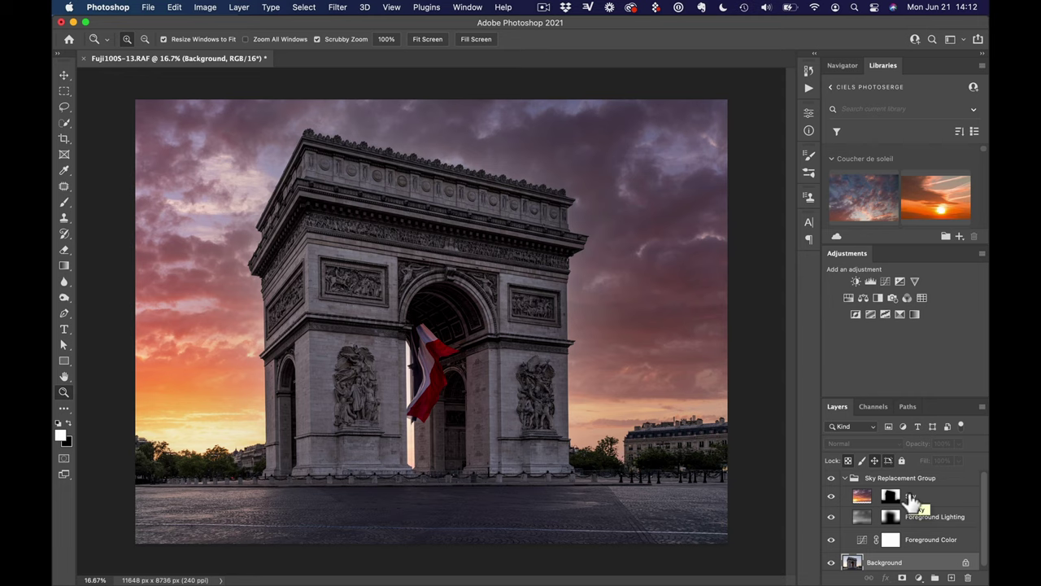
left_click(147, 9)
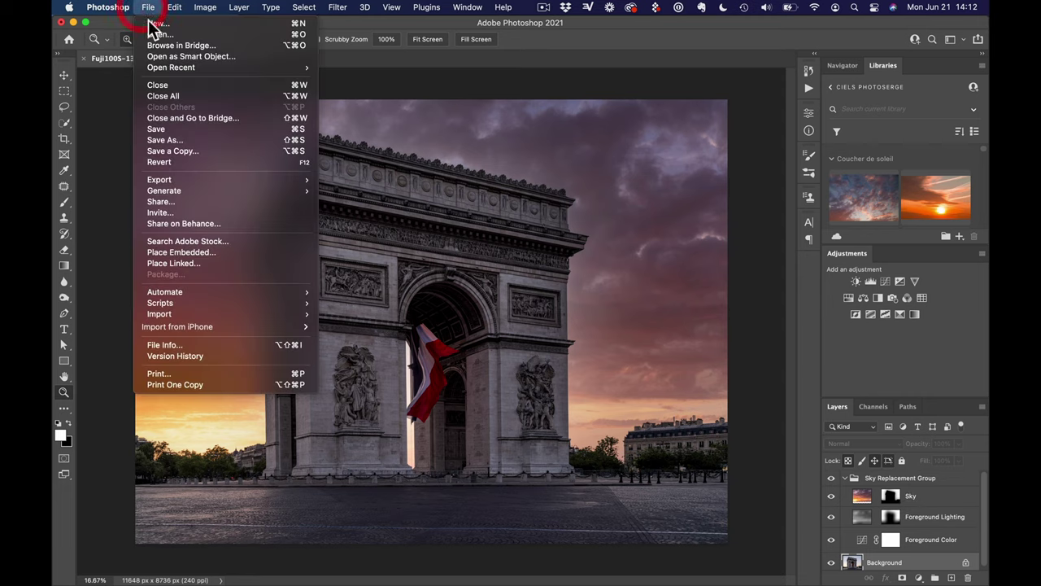
left_click(186, 85)
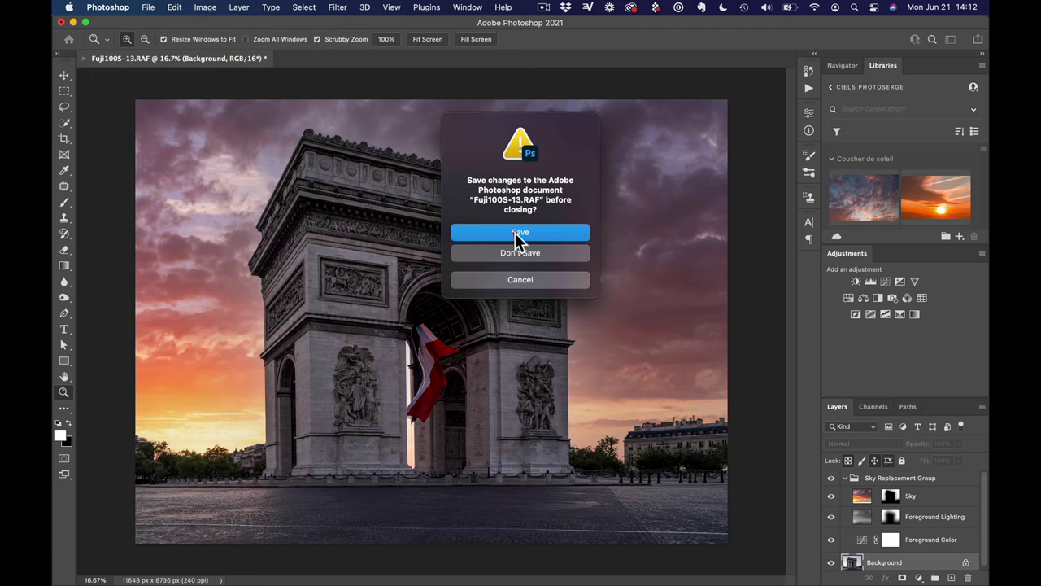
left_click(518, 234)
Switch back from Photoshop to the Arc de Triomphe photo in Lightroom Classic
key("super+Tab")
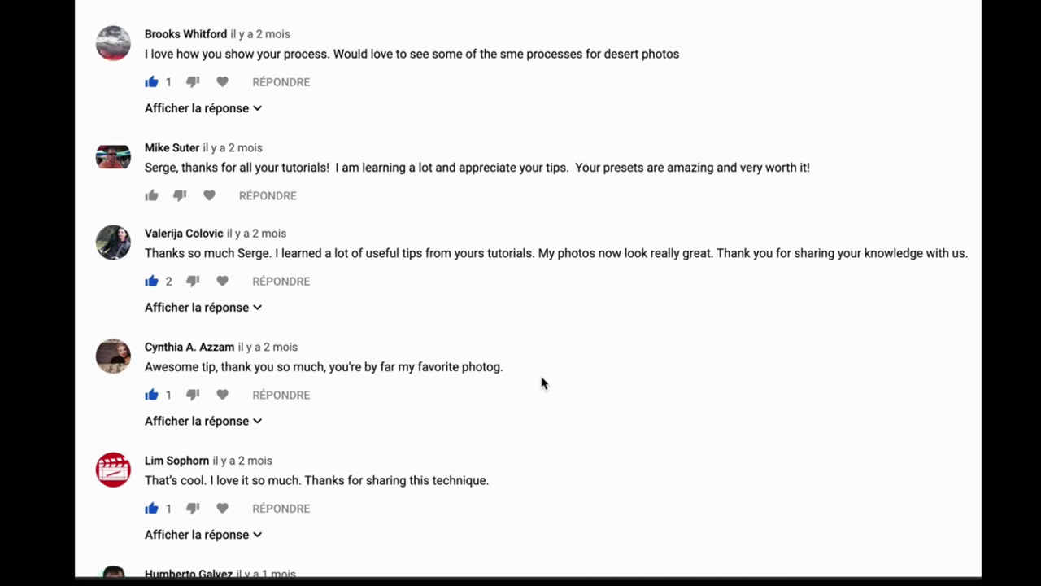
Scroll down through the viewer comments on the YouTube page
scroll(540, 382, "down", 3)
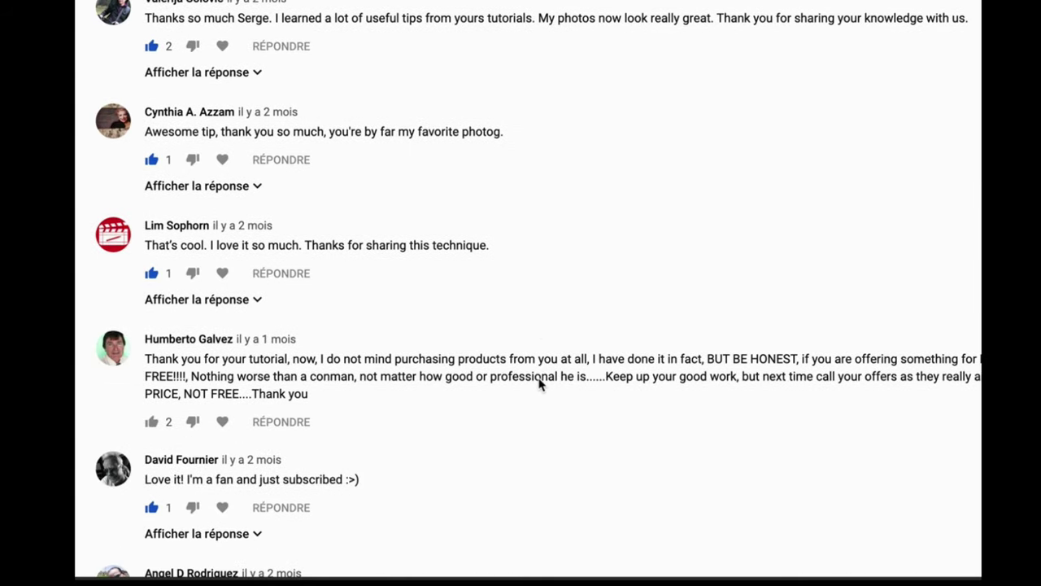
scroll(539, 383, "down", 5)
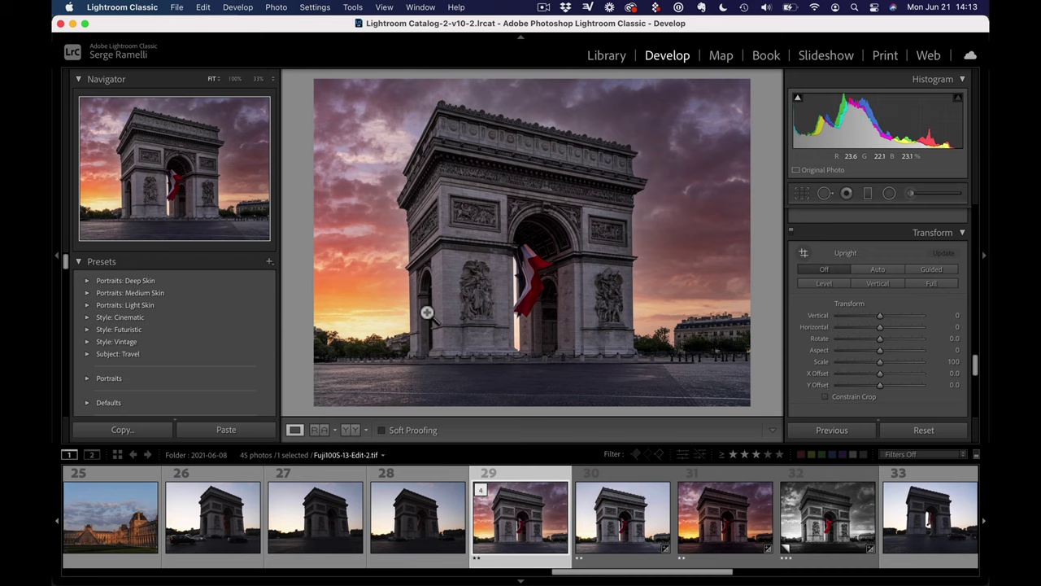
Hide the left panels and filmstrip, and bring the HSL Saturation sliders into view
left_click(59, 262)
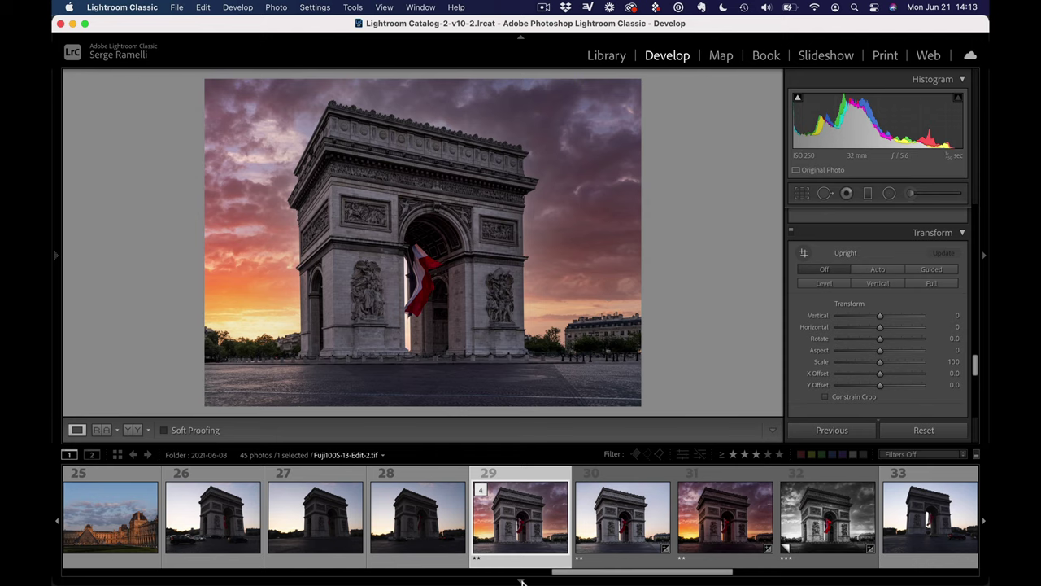
left_click(520, 579)
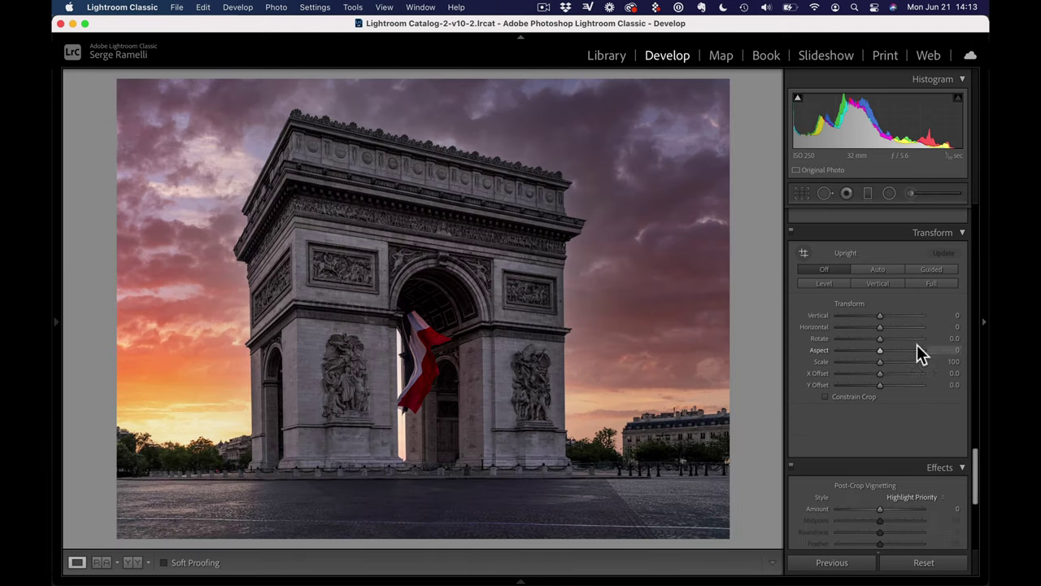
left_click_drag(978, 468, 964, 203)
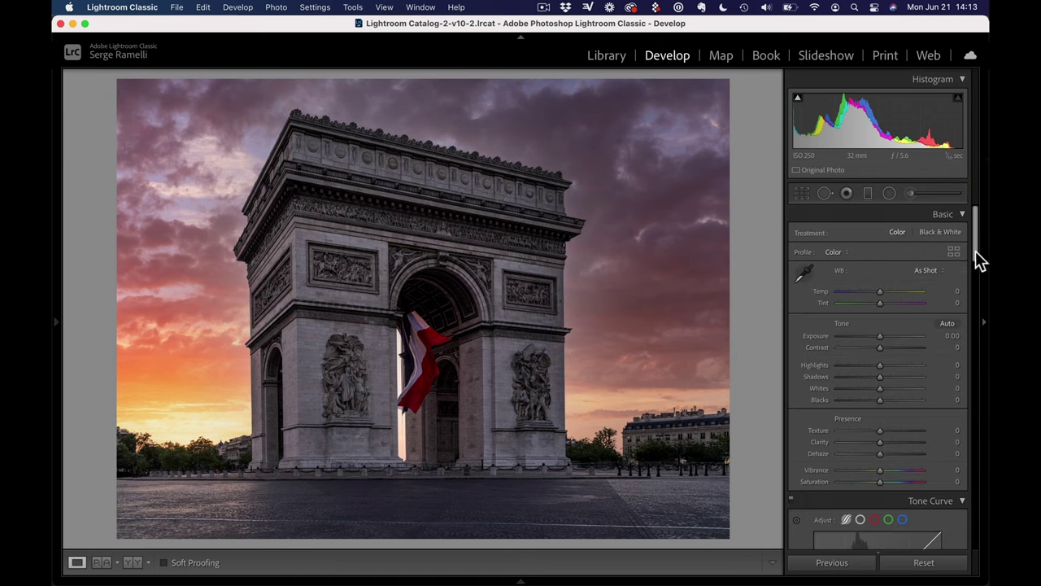
left_click_drag(979, 259, 968, 323)
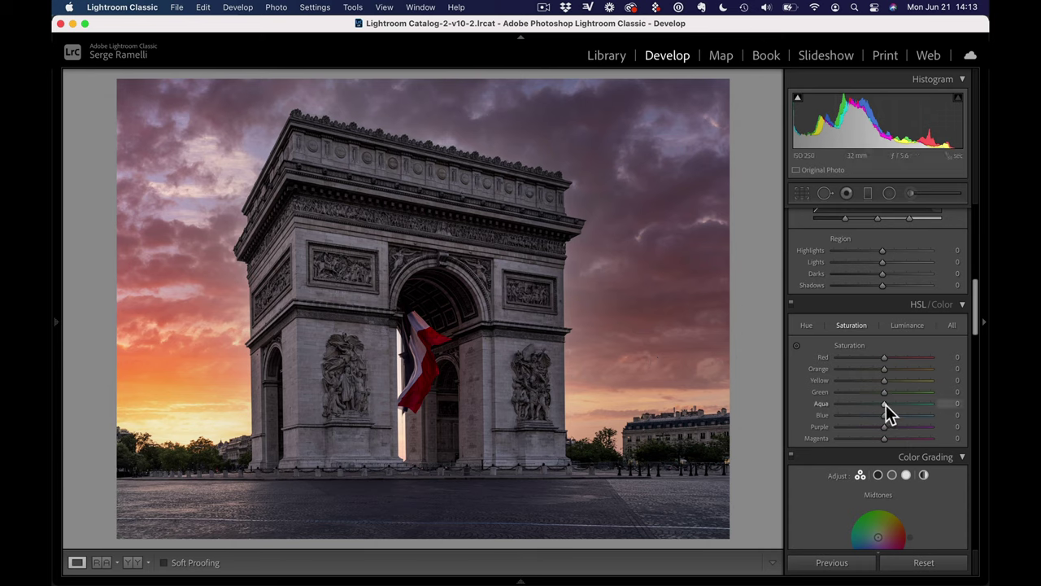
Drain Green, Blue, Purple and Magenta saturation; set Red to -3 and Orange to -39
left_click_drag(884, 393, 813, 408)
left_click_drag(884, 418, 818, 428)
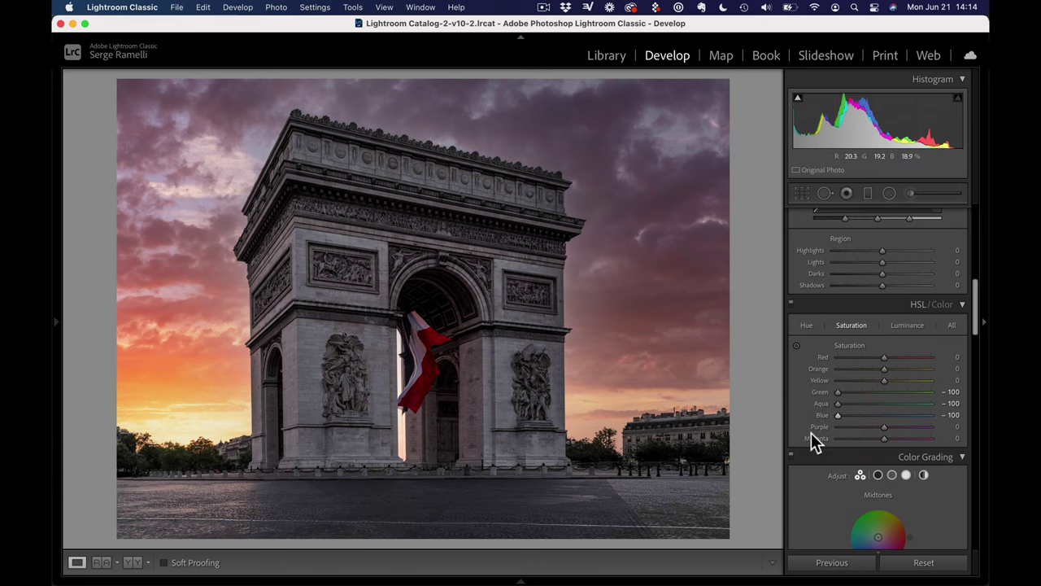
left_click_drag(883, 426, 800, 425)
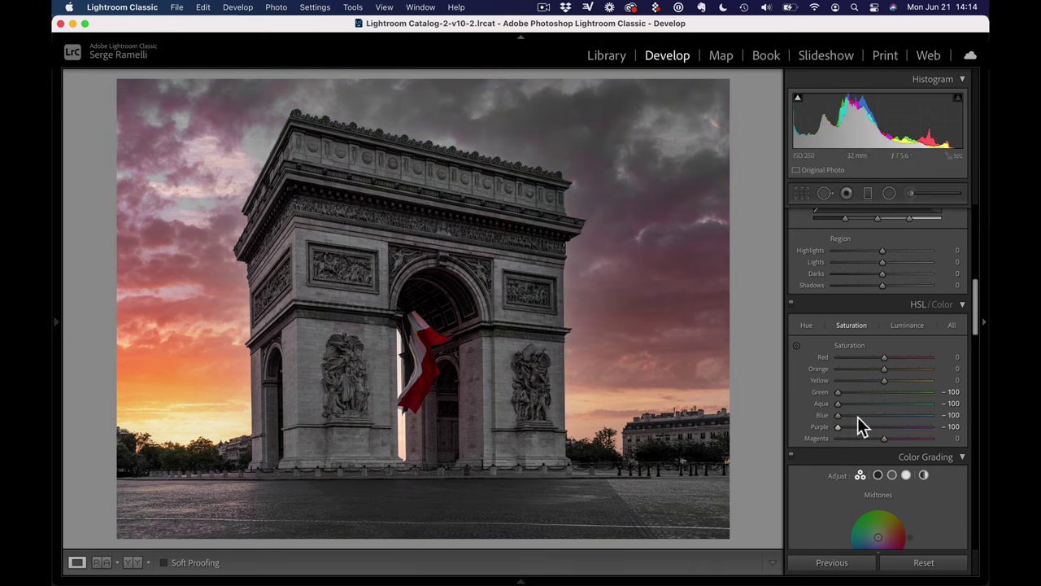
left_click_drag(884, 438, 746, 436)
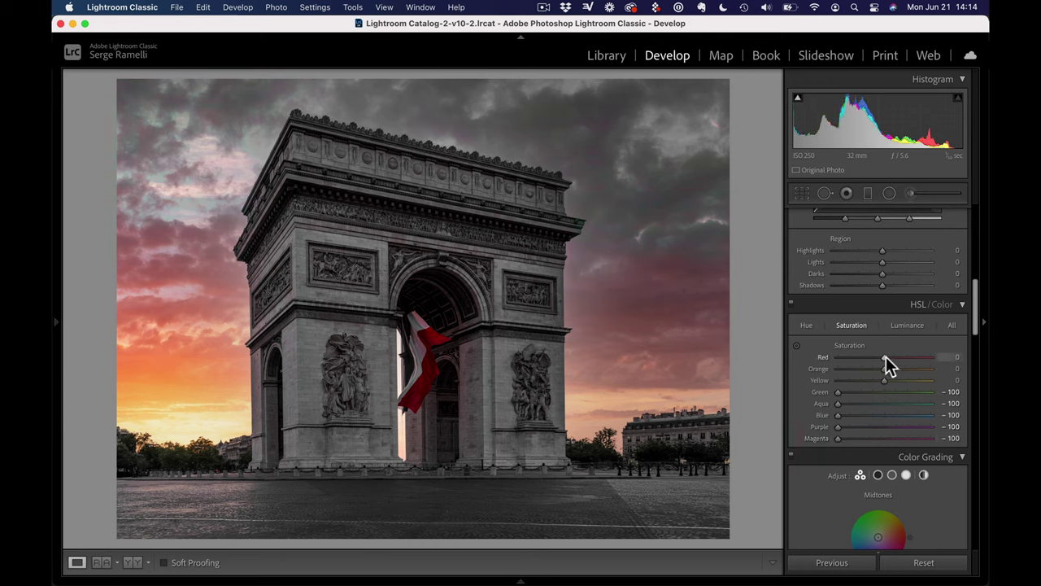
mouse_move(885, 362)
left_mouse_down()
mouse_move(783, 362)
mouse_move(884, 361)
left_mouse_up()
left_click_drag(884, 369, 735, 379)
left_click_drag(849, 369, 781, 379)
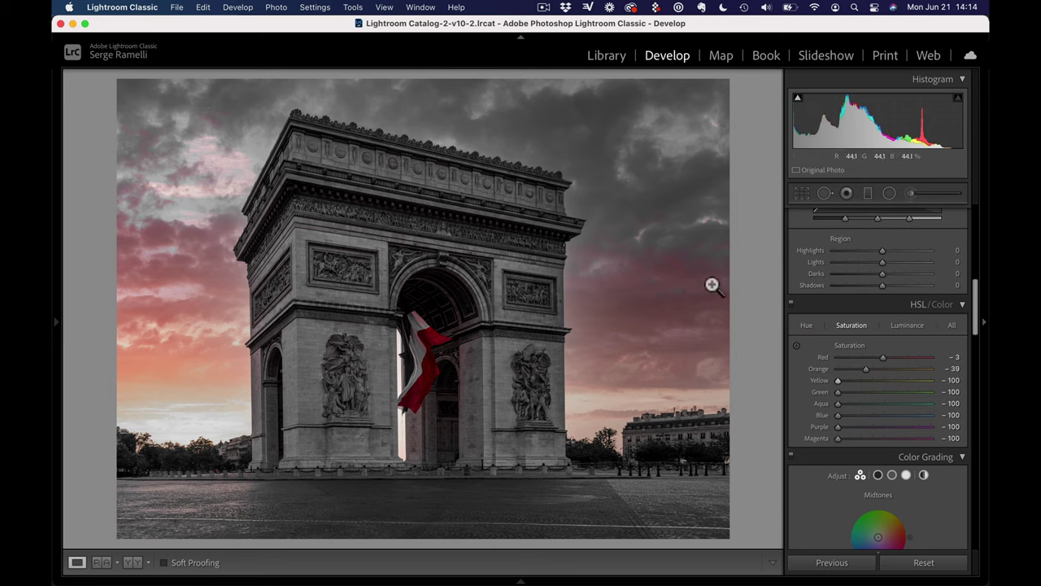
Set up an Adjustment Brush with Feather 100, Flow 100, reset effects and Saturation -100
left_click(912, 196)
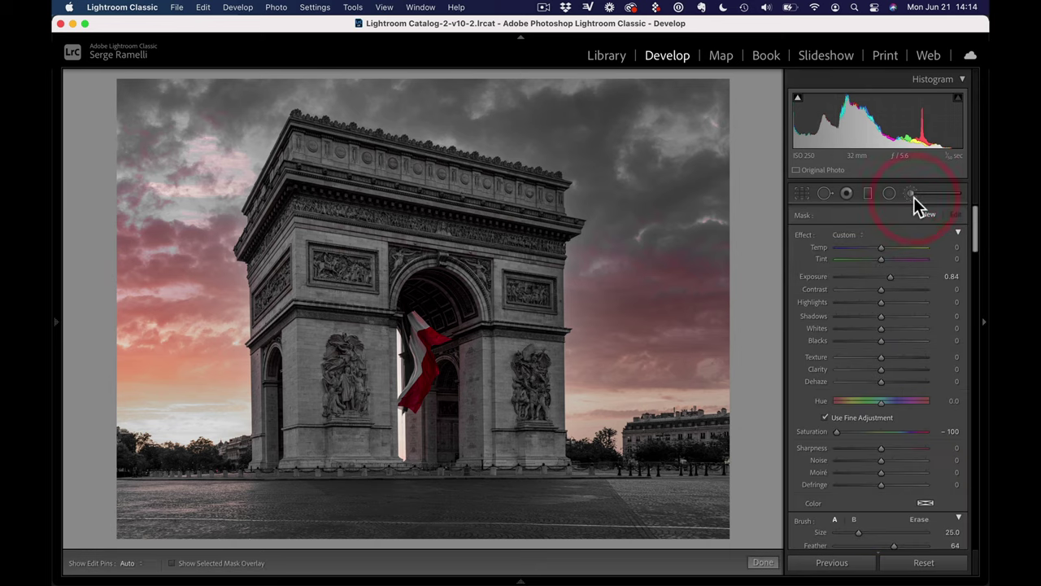
left_click_drag(976, 241, 975, 257)
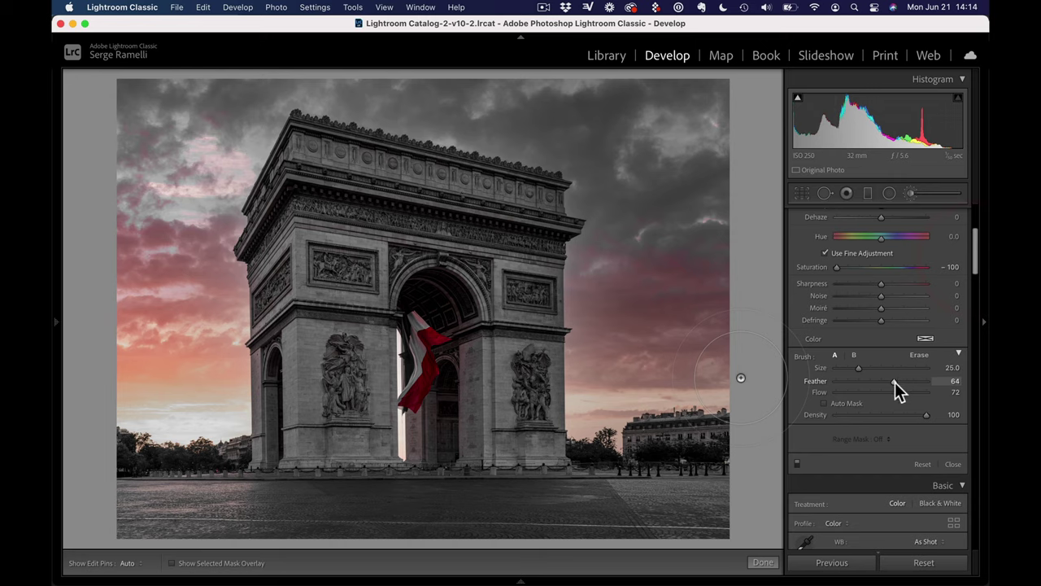
left_click(930, 381)
left_click_drag(904, 393, 960, 394)
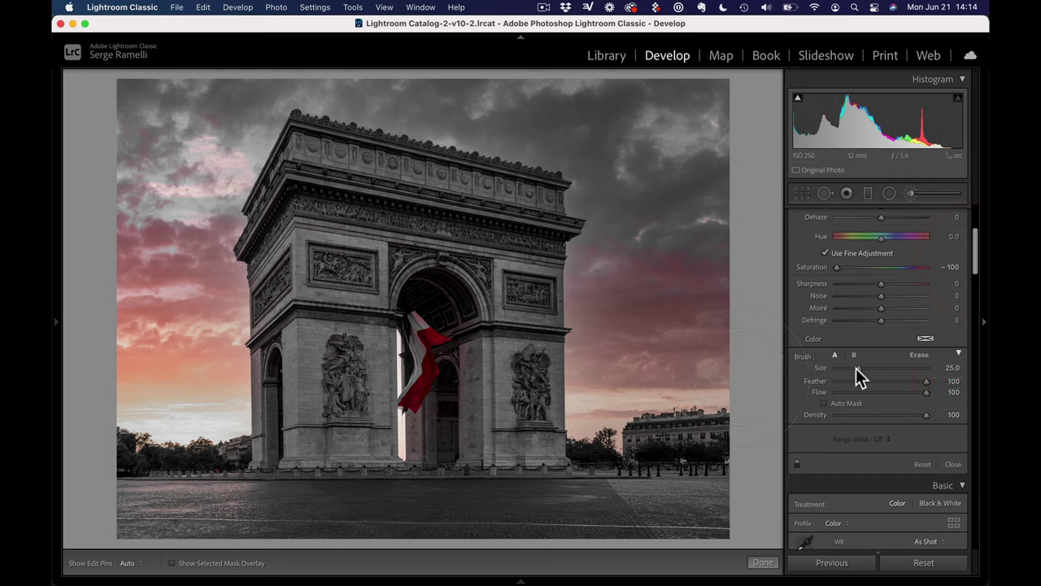
left_click(973, 219)
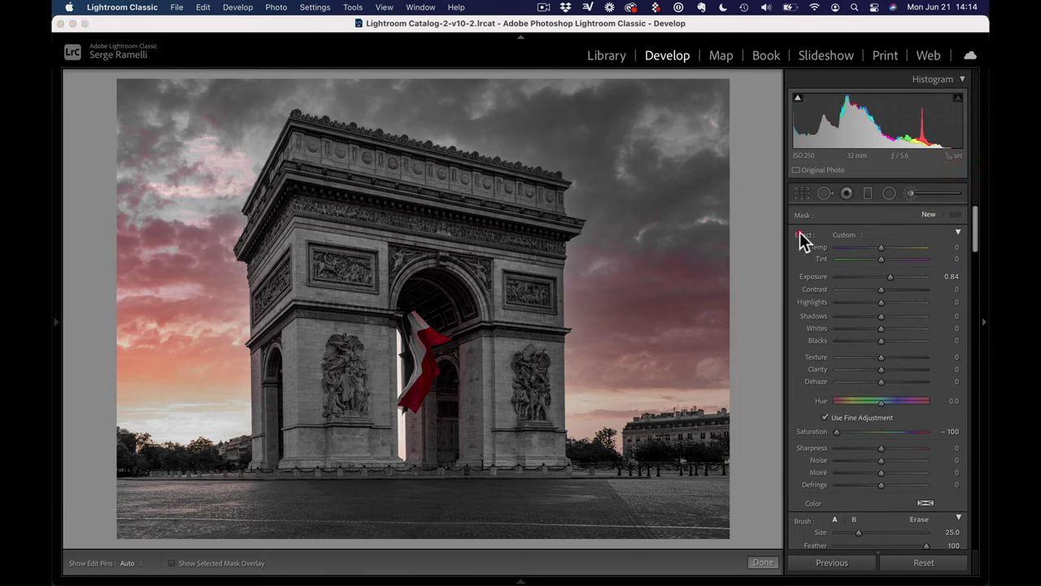
double_click(799, 233)
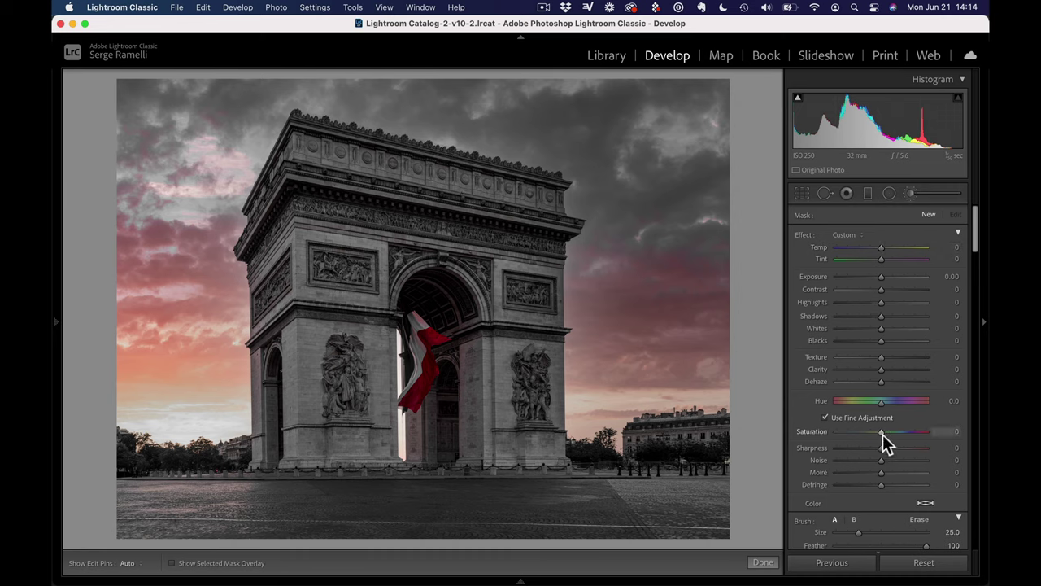
left_click_drag(883, 434, 816, 443)
Paint the desaturating brush over the pink sky and the ground, then enable Auto Mask
key("h")
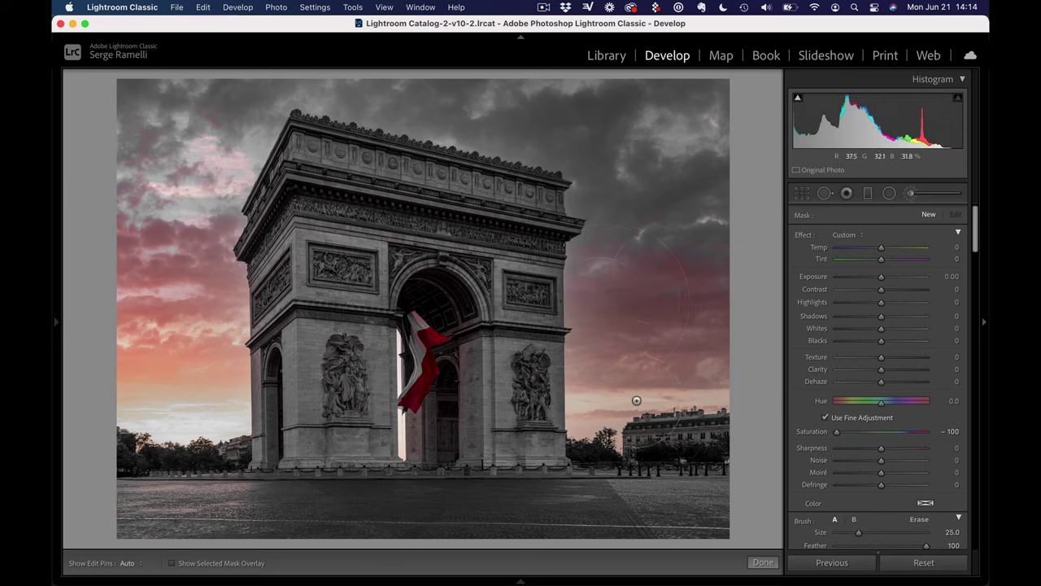
left_click_drag(660, 278, 612, 283)
mouse_move(123, 486)
left_mouse_down()
mouse_move(430, 488)
mouse_move(477, 499)
mouse_move(453, 494)
mouse_move(724, 480)
left_mouse_up()
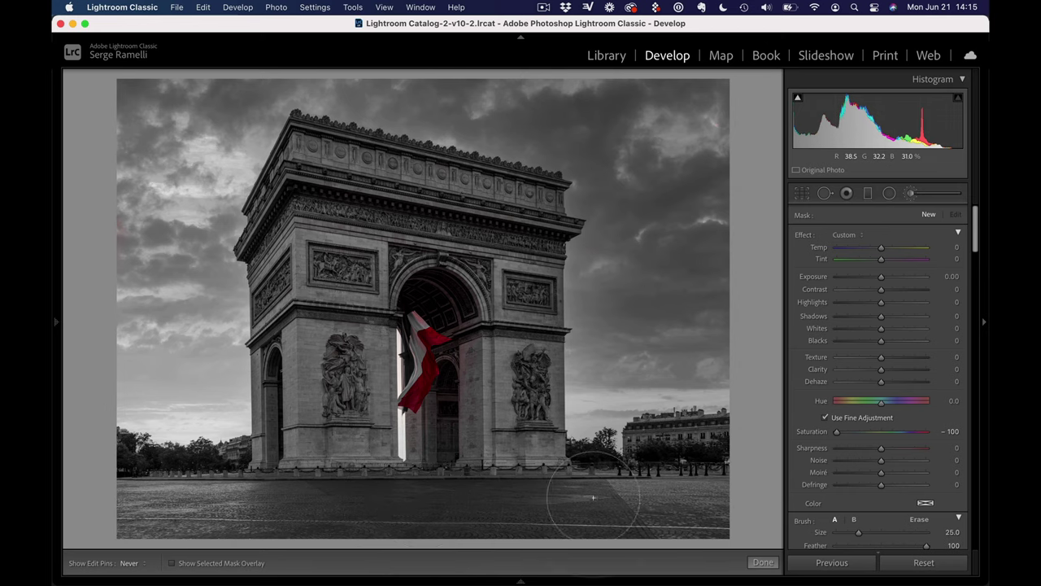
scroll(887, 478, "down", 3)
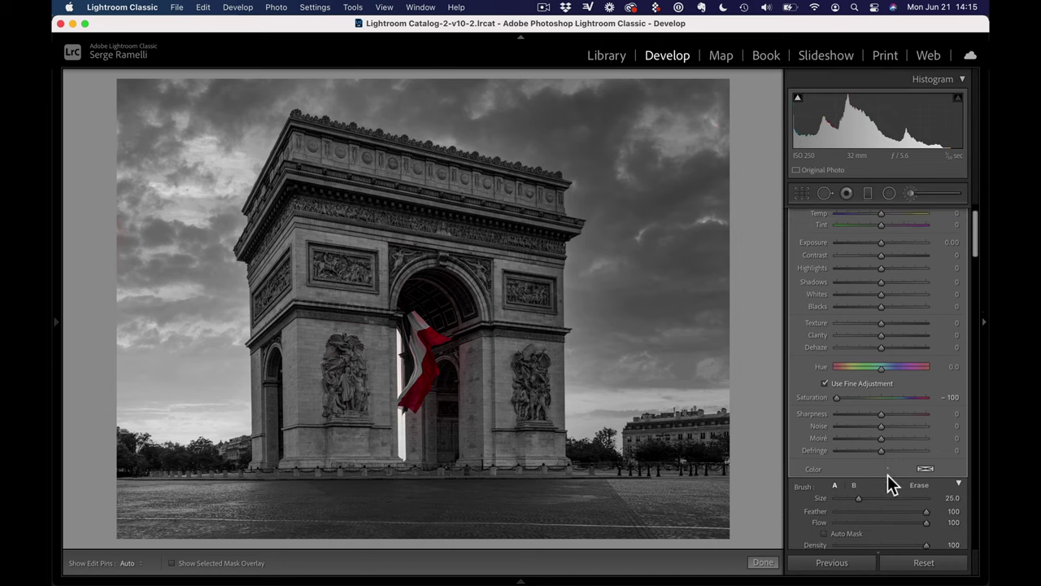
scroll(888, 480, "down", 1)
left_click(844, 483)
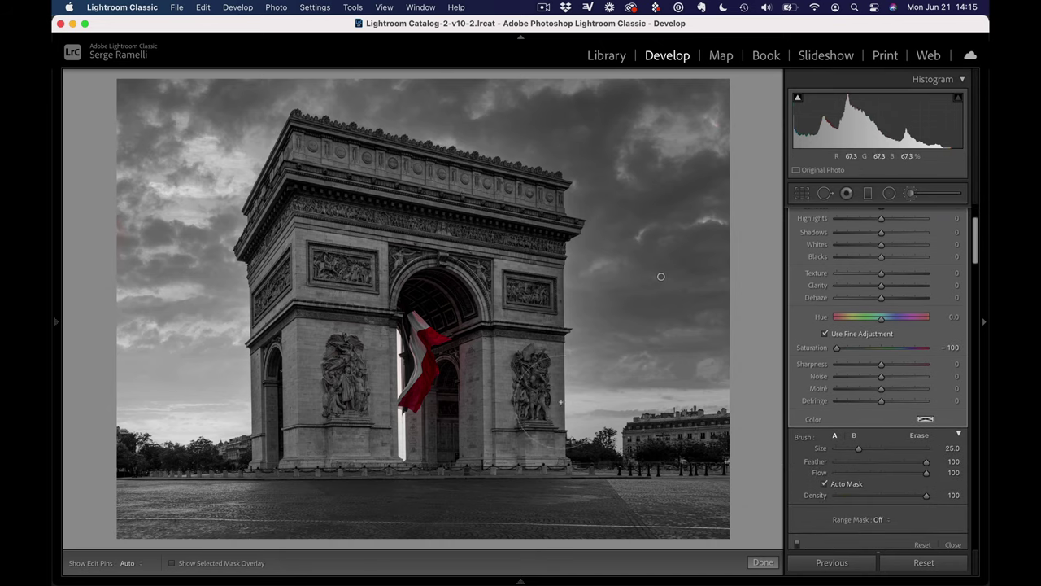
Zoom to 100% on the flag and undo a stroke that greyed the flag's tip
left_click(439, 340)
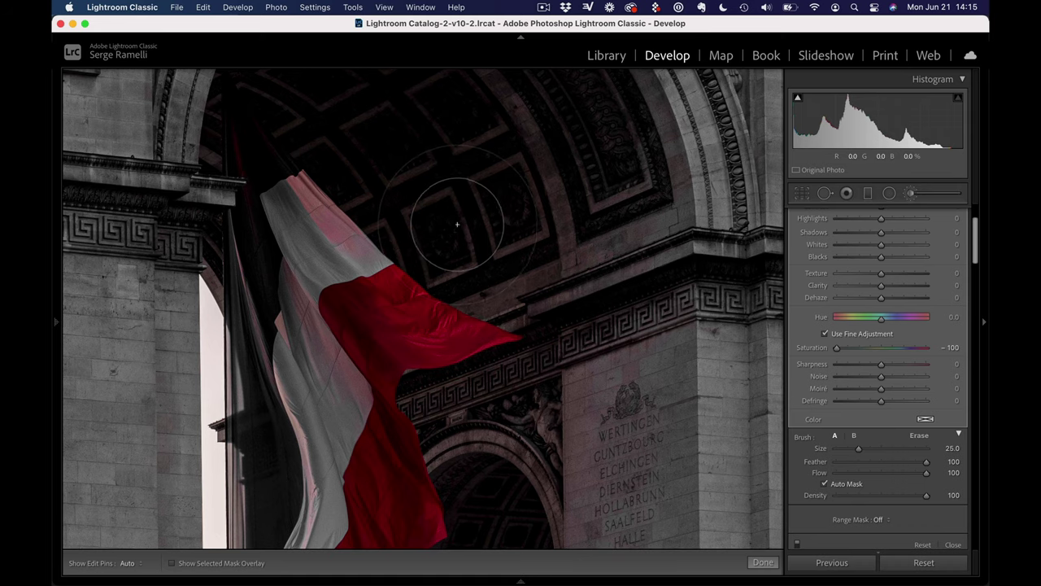
key("h")
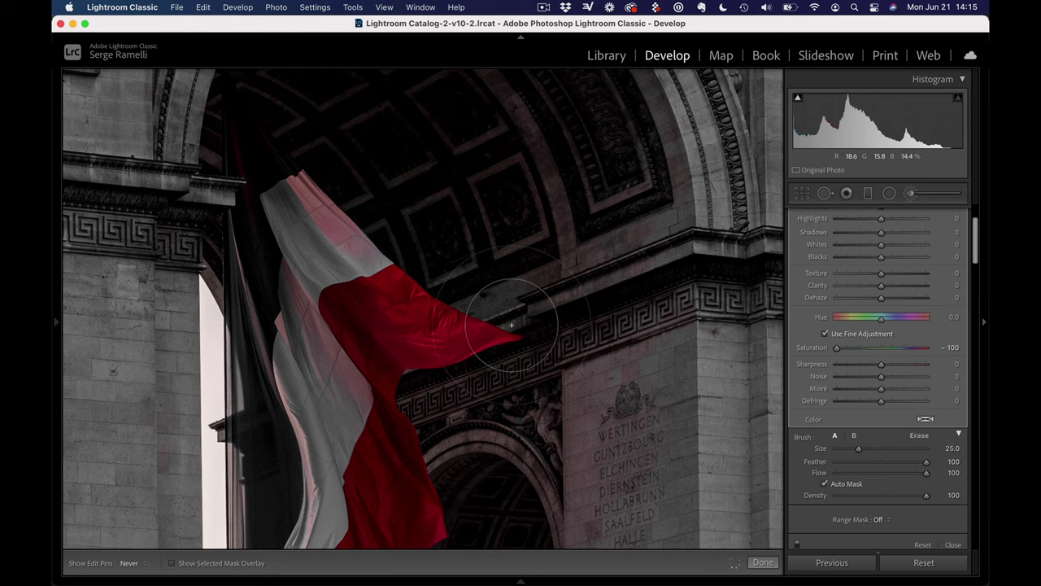
key("h")
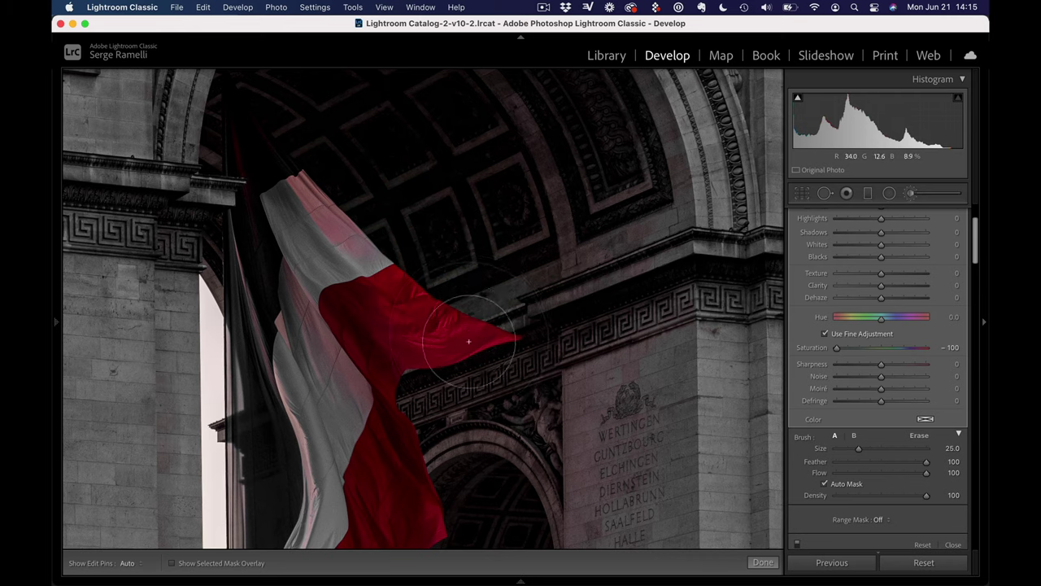
mouse_move(462, 339)
left_mouse_down()
mouse_move(477, 326)
mouse_move(465, 326)
mouse_move(496, 333)
left_mouse_up()
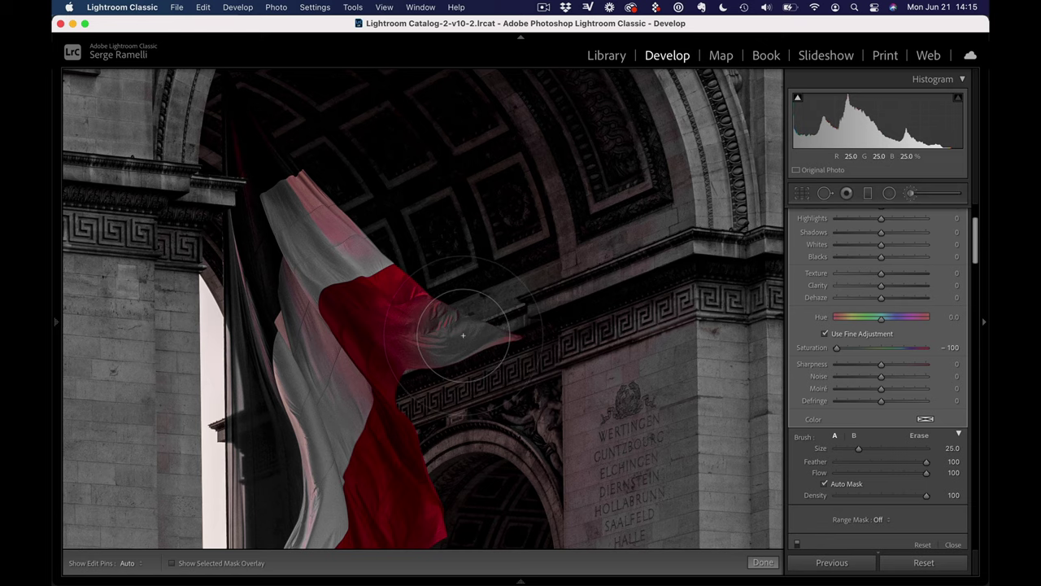
key("cmd+z")
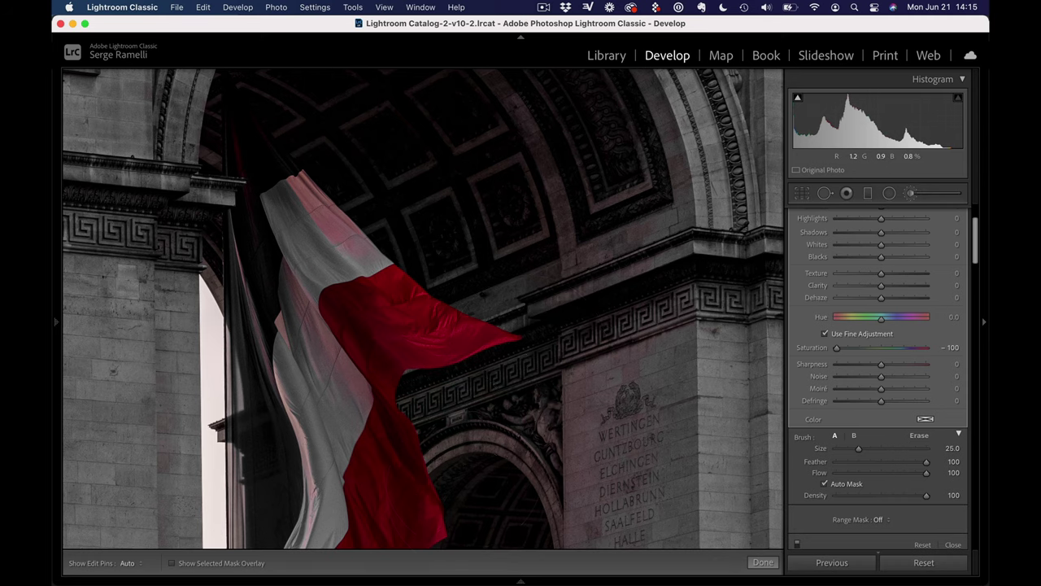
Pan down to the lower arch and inscription and switch Auto Mask off
key("h")
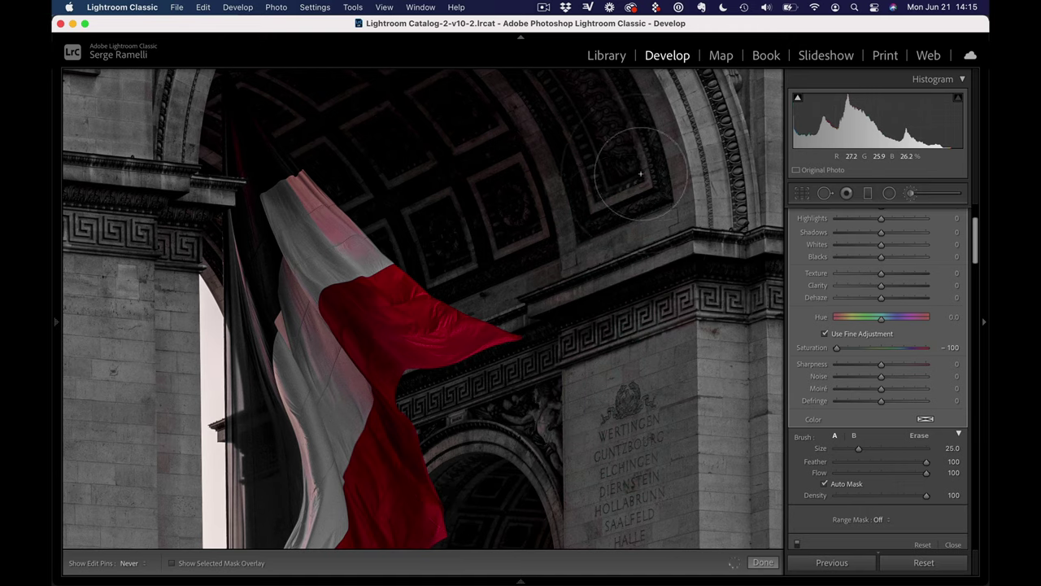
key("h")
left_click_drag(627, 273, 692, 361)
key("h")
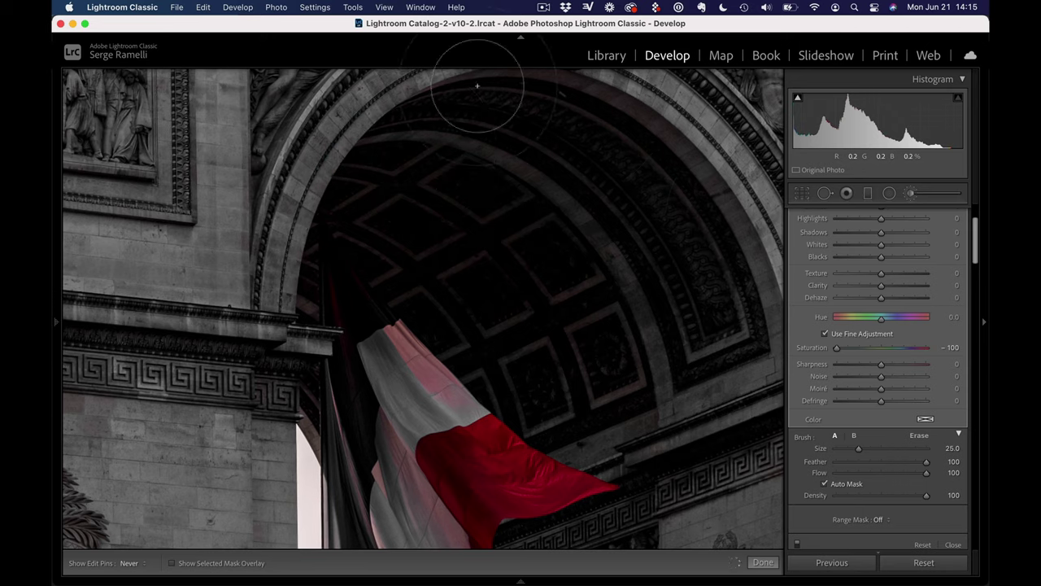
key("h")
left_click_drag(539, 270, 530, 100)
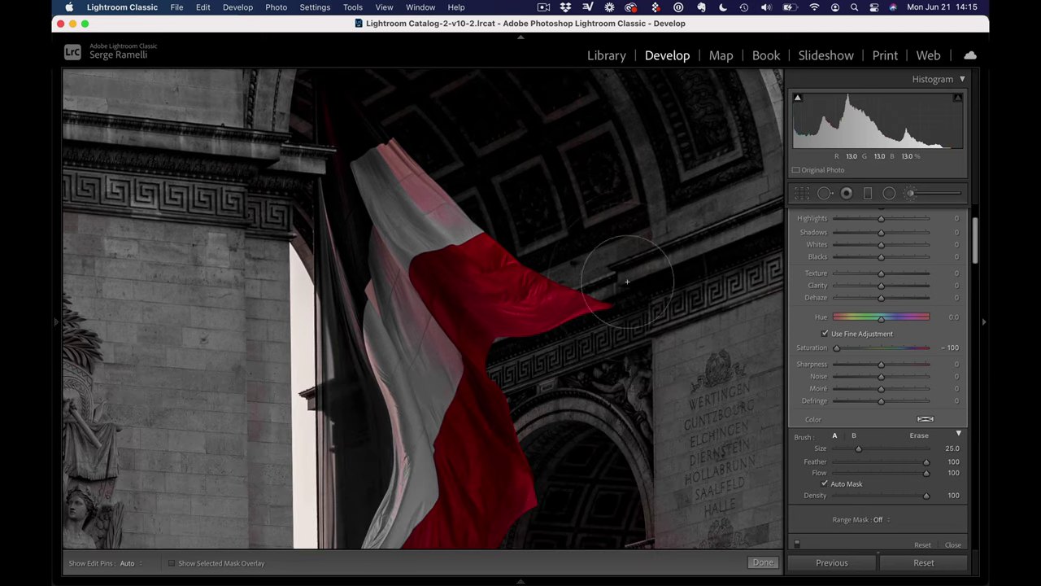
left_click(846, 484)
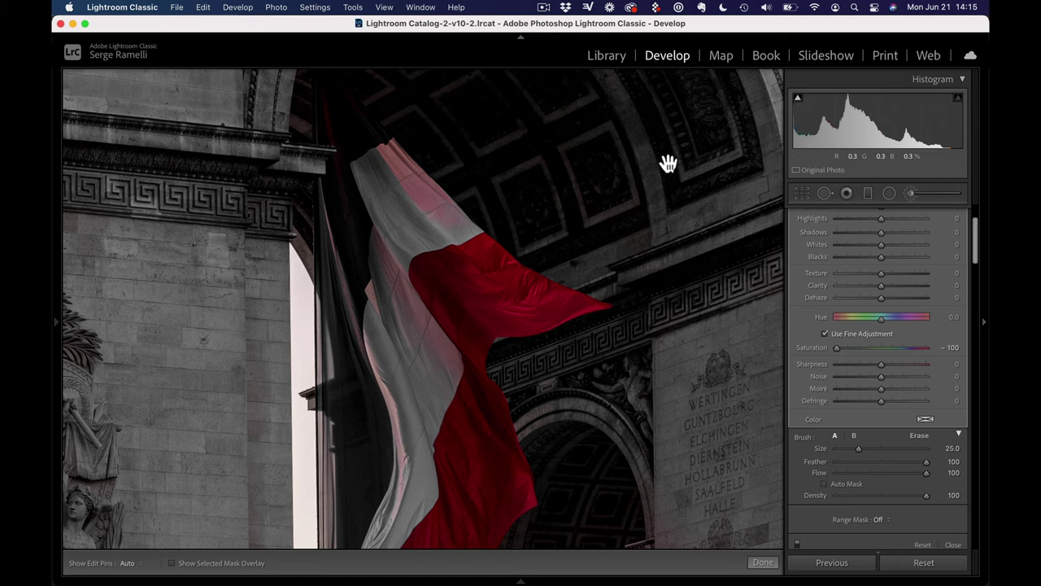
Work the -100 saturation brush over the upper arch, left wall and sculpture
left_click_drag(667, 163, 537, 262)
key("h")
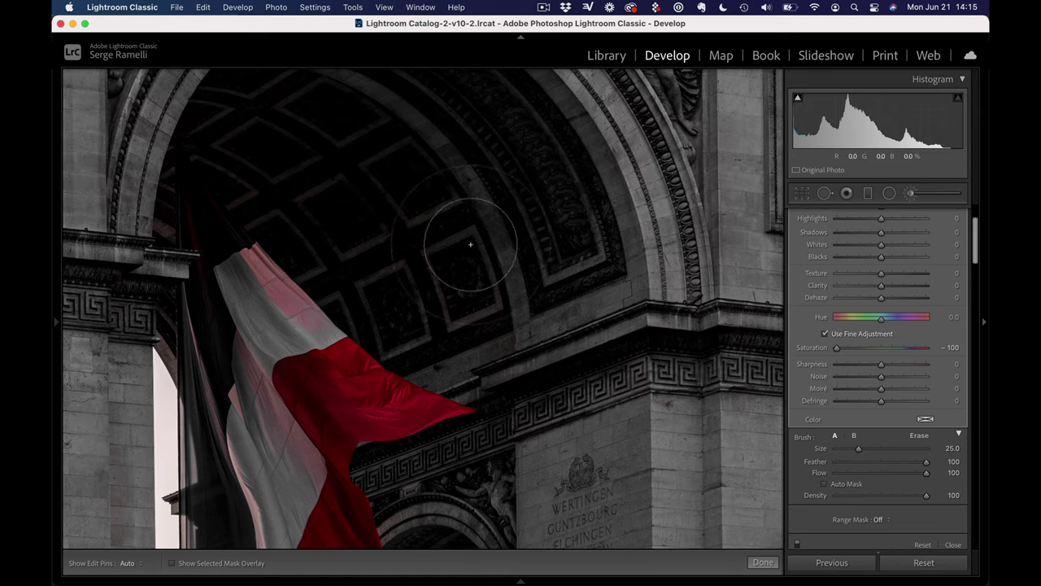
mouse_move(397, 122)
left_mouse_down()
mouse_move(724, 143)
mouse_move(780, 97)
left_mouse_up()
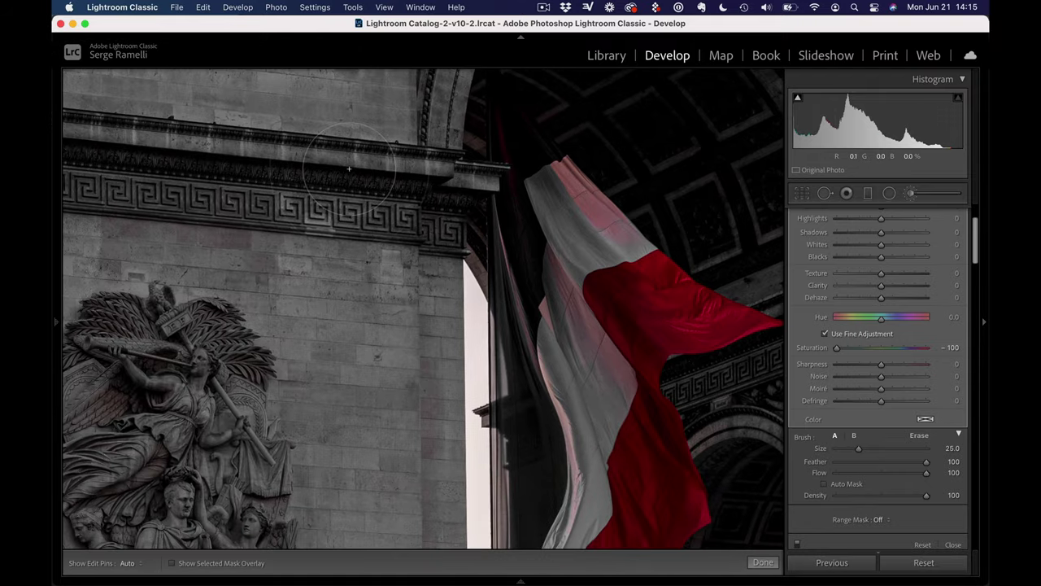
left_click_drag(317, 288, 415, 109)
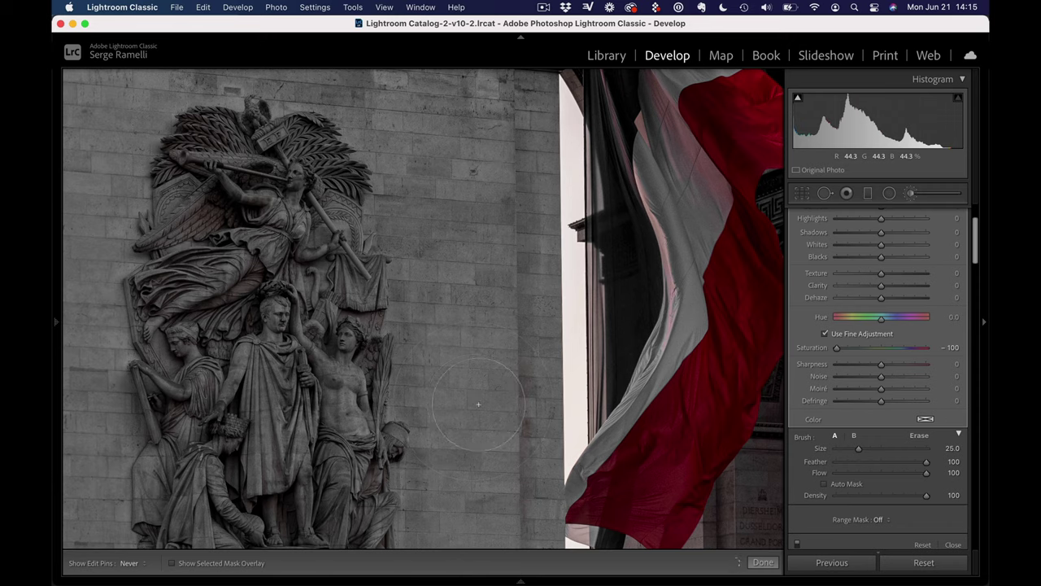
mouse_move(434, 408)
left_mouse_down()
mouse_move(391, 176)
mouse_move(450, 422)
left_mouse_up()
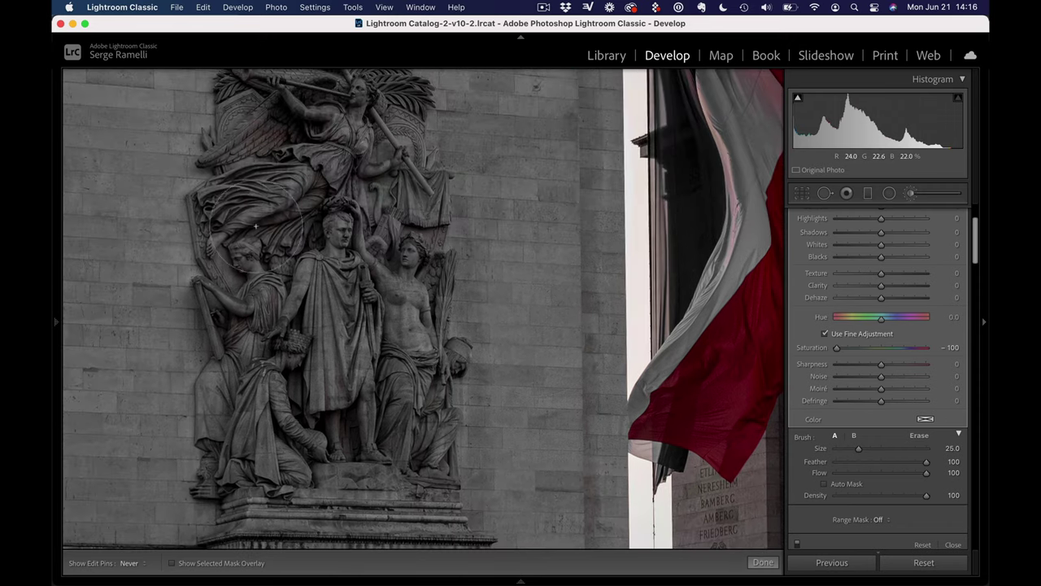
scroll(395, 416, "down", 10)
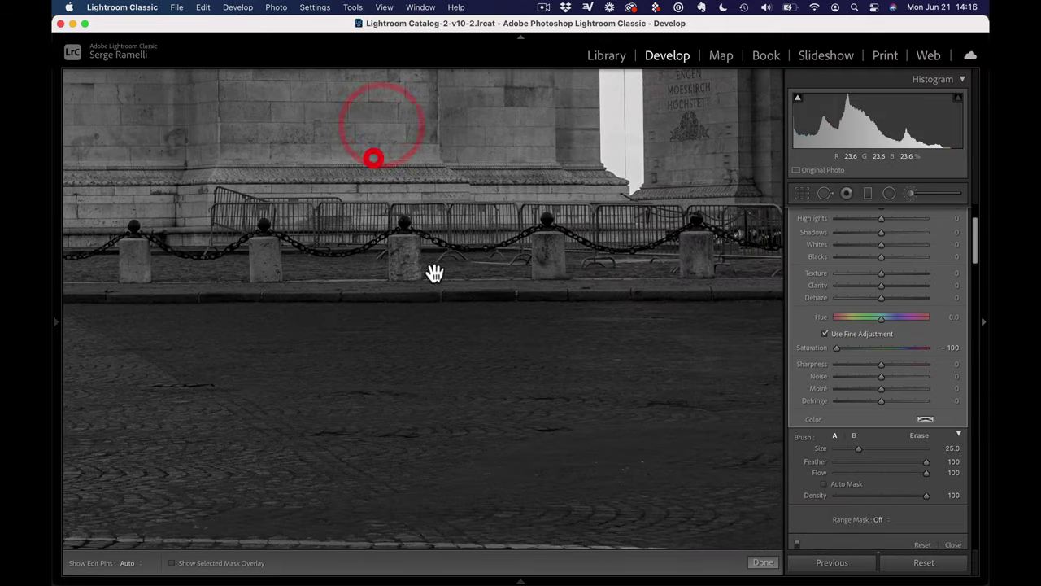
scroll(348, 312, "right", 15)
scroll(348, 313, "up", 5)
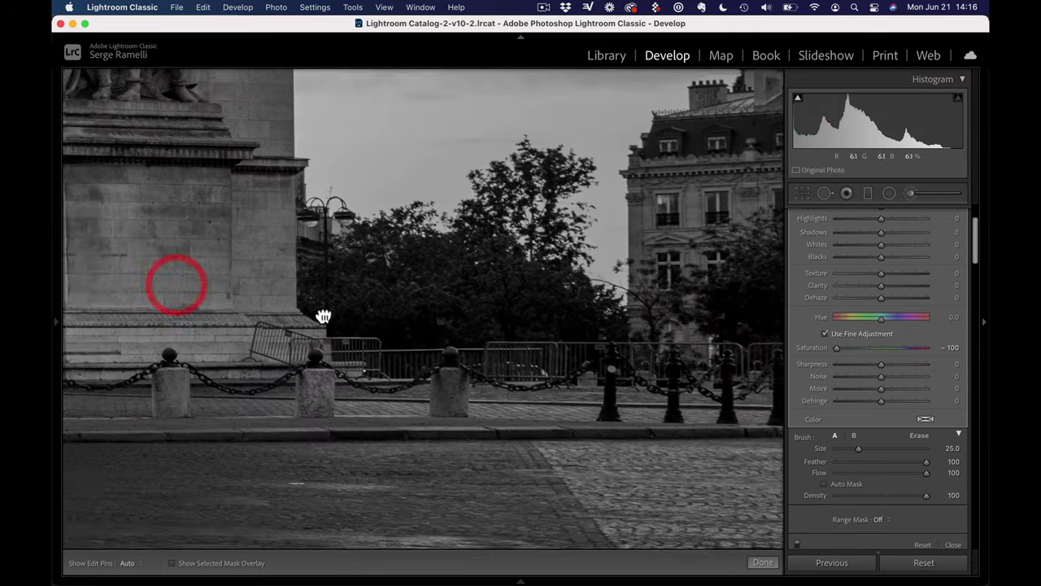
scroll(404, 351, "left", 10)
scroll(404, 351, "up", 15)
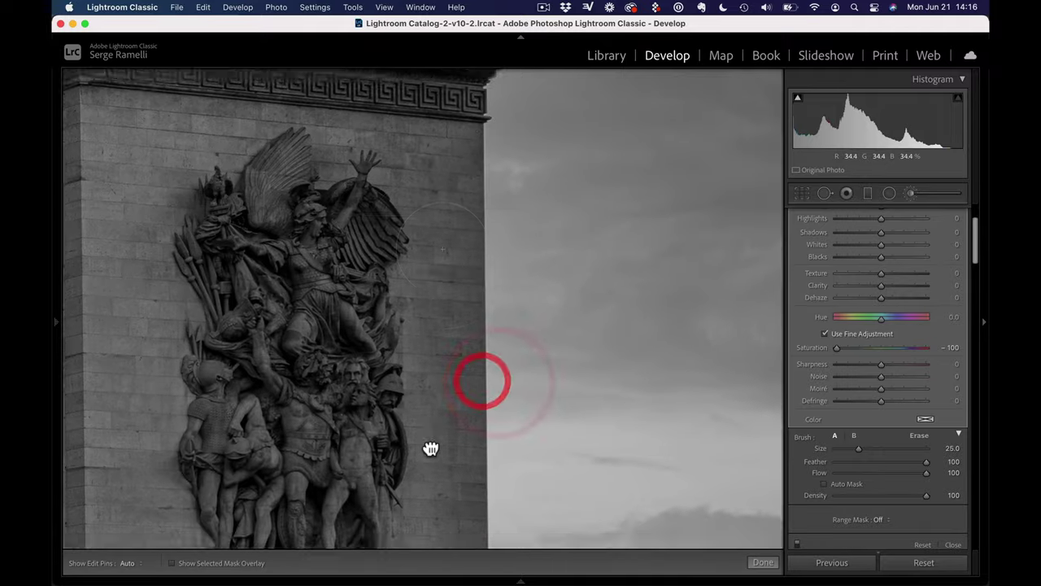
scroll(581, 376, "up", 12)
scroll(581, 376, "left", 15)
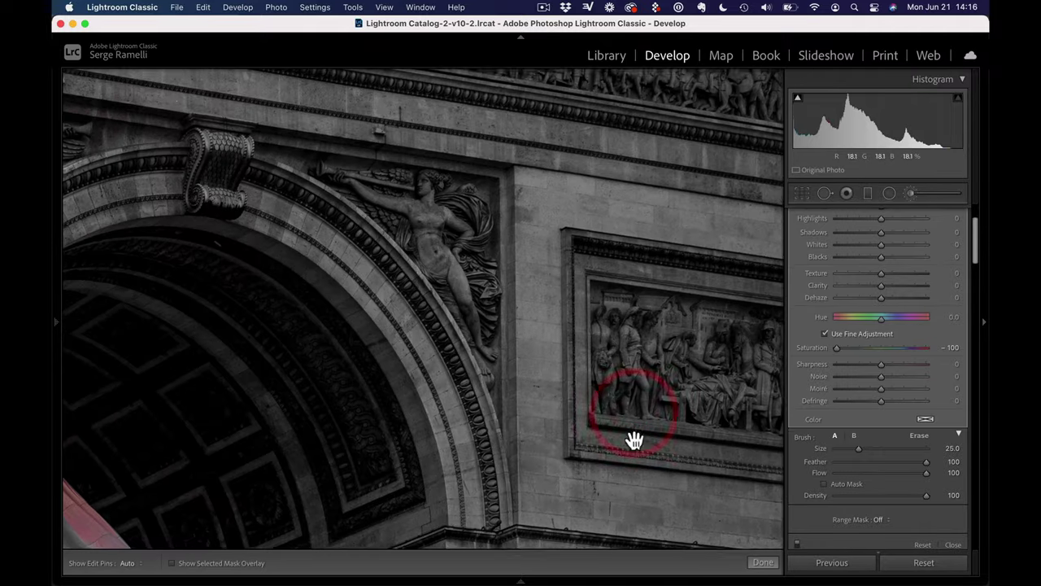
scroll(626, 142, "down", 5)
scroll(548, 193, "down", 10)
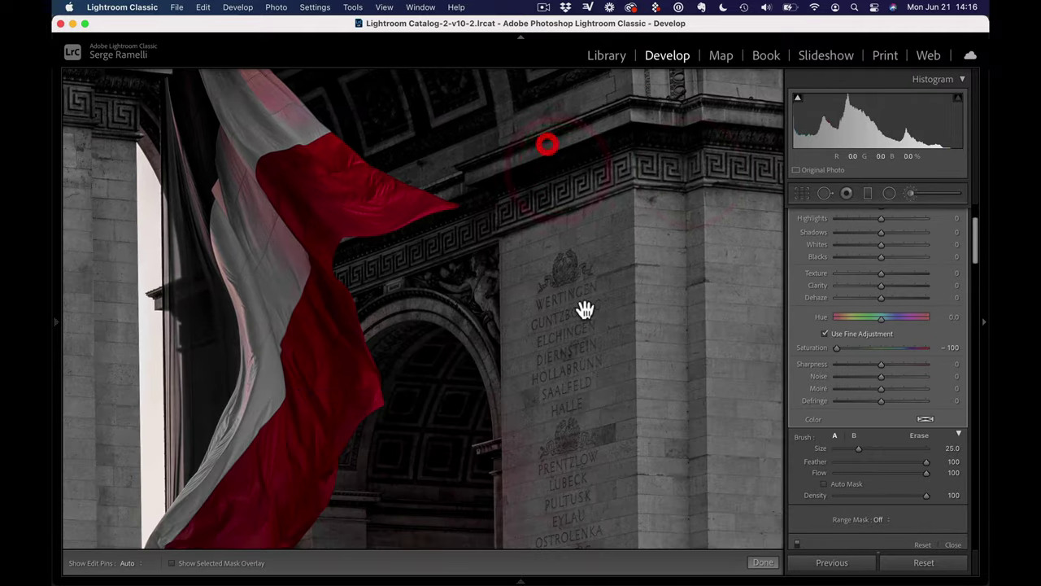
scroll(512, 476, "down", 10)
scroll(511, 476, "left", 2)
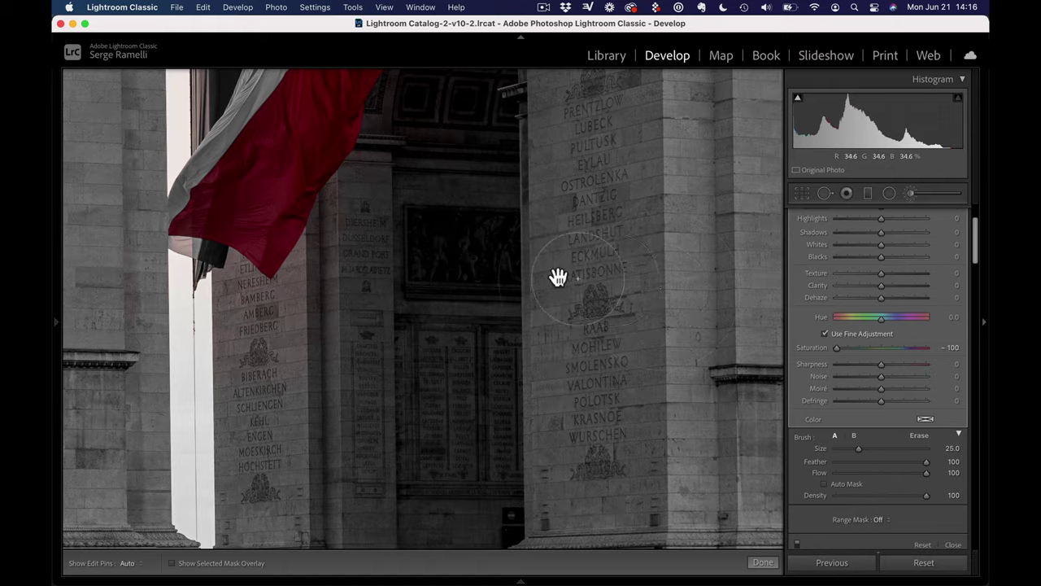
Re-enable Auto Mask, paint around the flag and left statue, then fit the photo to view
left_click_drag(558, 277, 577, 458)
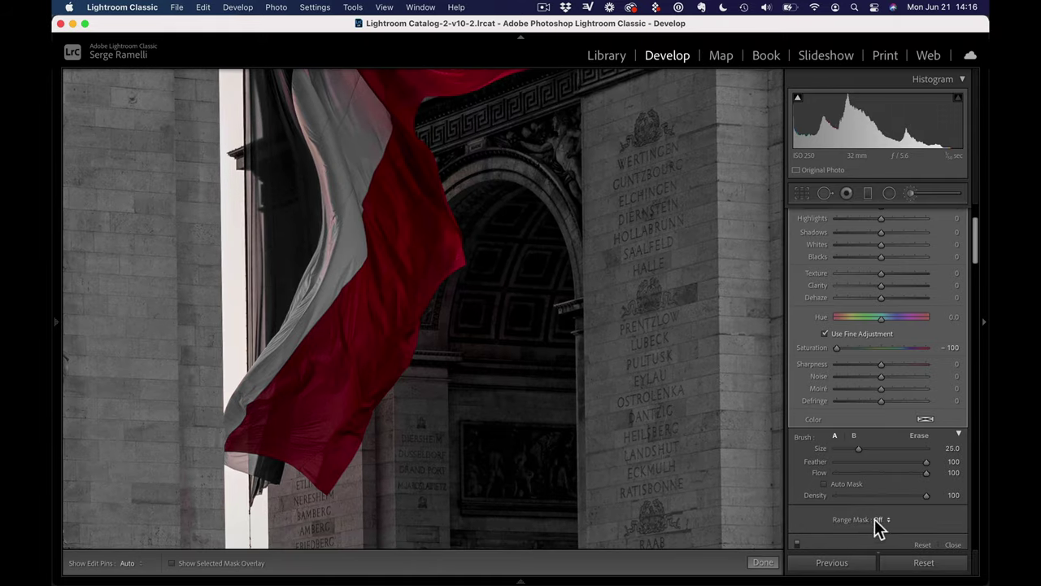
left_click(825, 484)
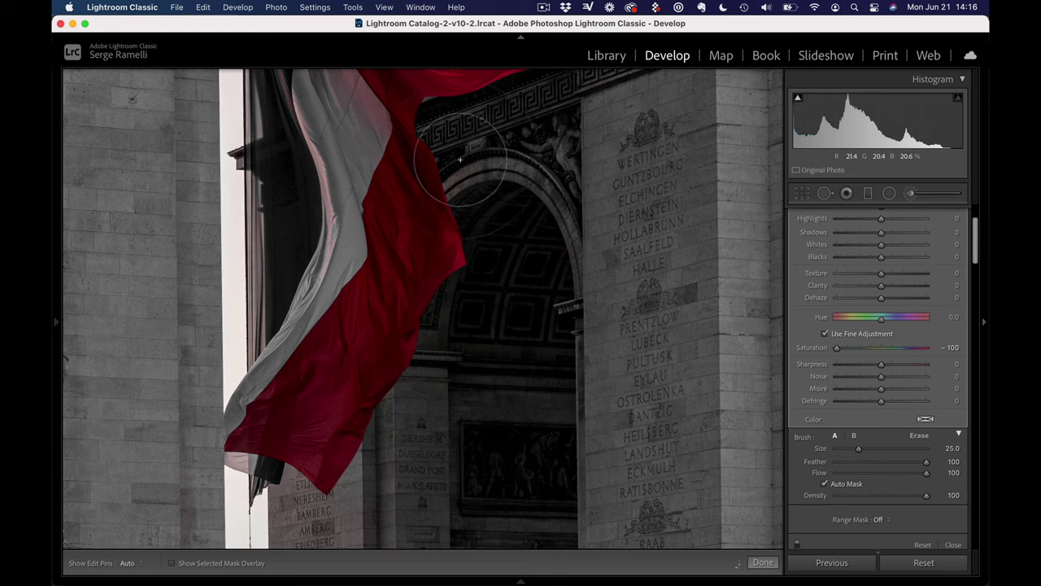
left_click_drag(466, 175, 476, 353)
key("h")
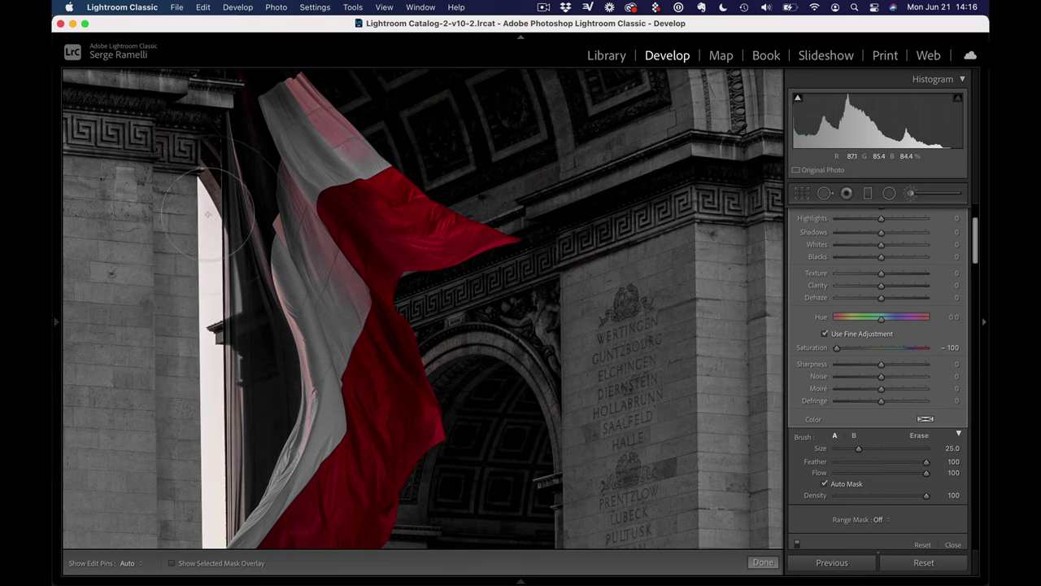
key("h")
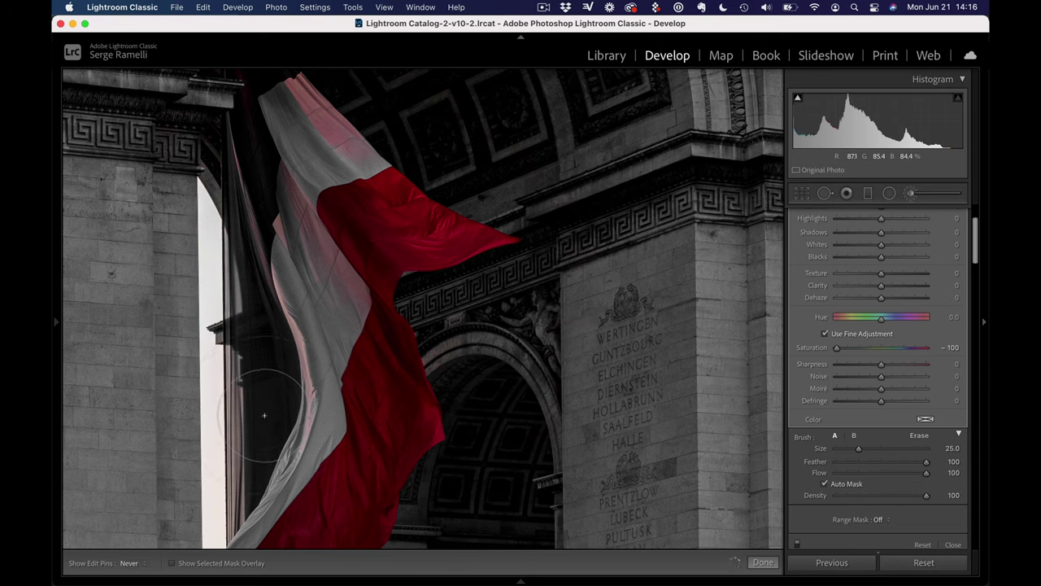
left_click_drag(268, 372, 383, 214)
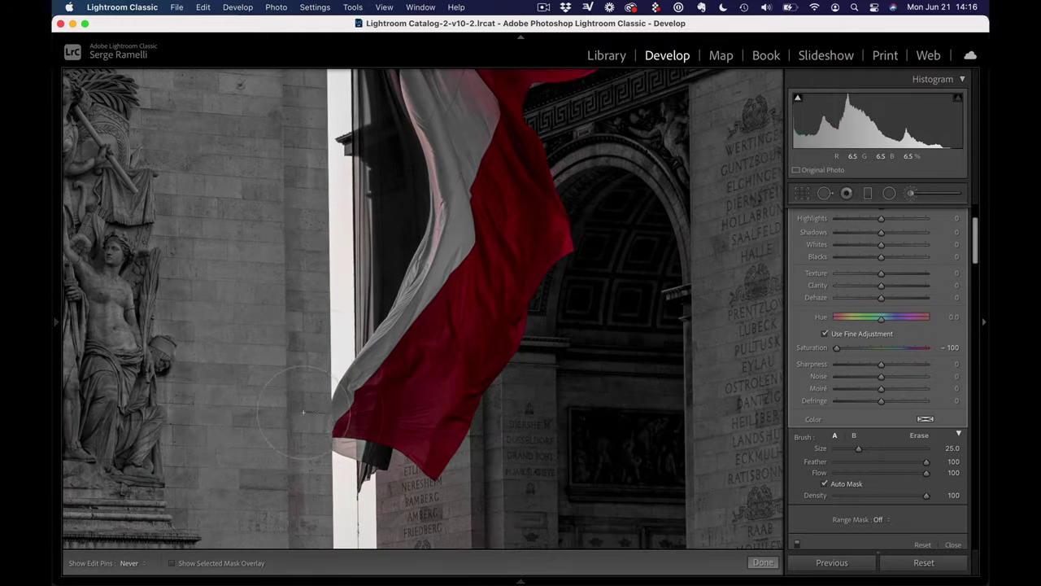
left_click(591, 339)
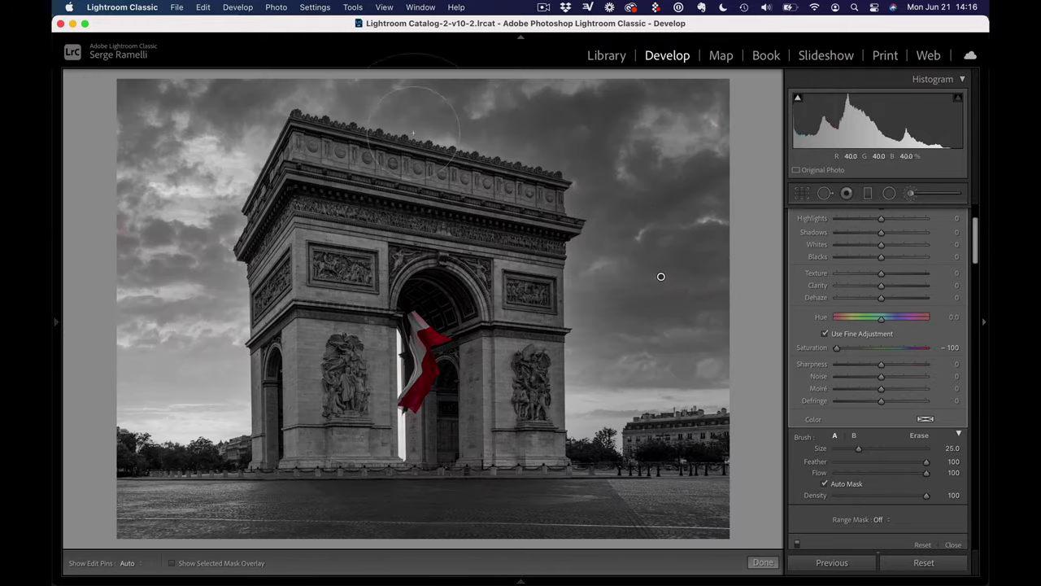
Close the brush and draw a graduated filter down the sky at Exposure -0.74
left_click(761, 562)
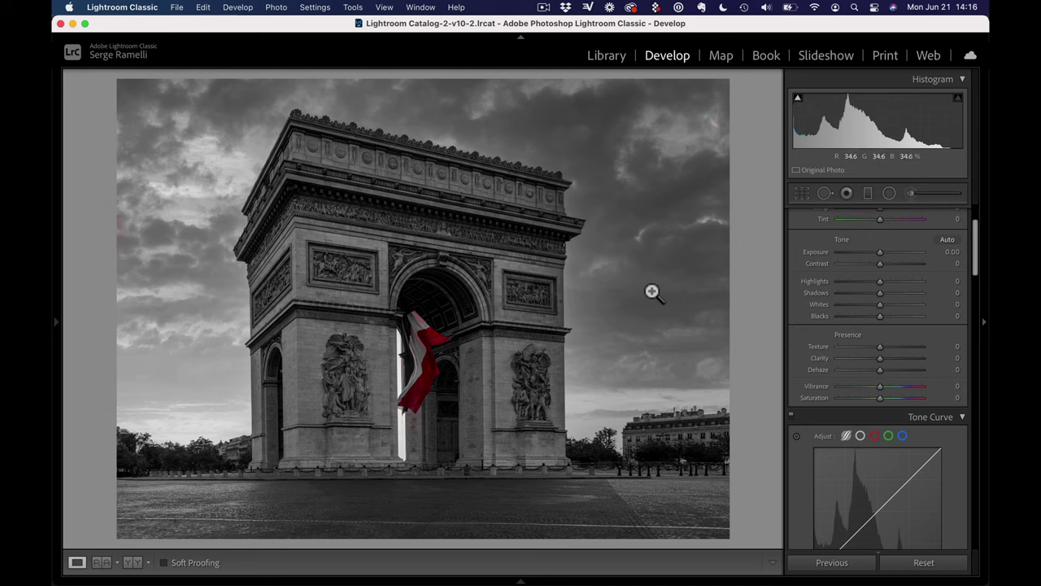
left_click(867, 197)
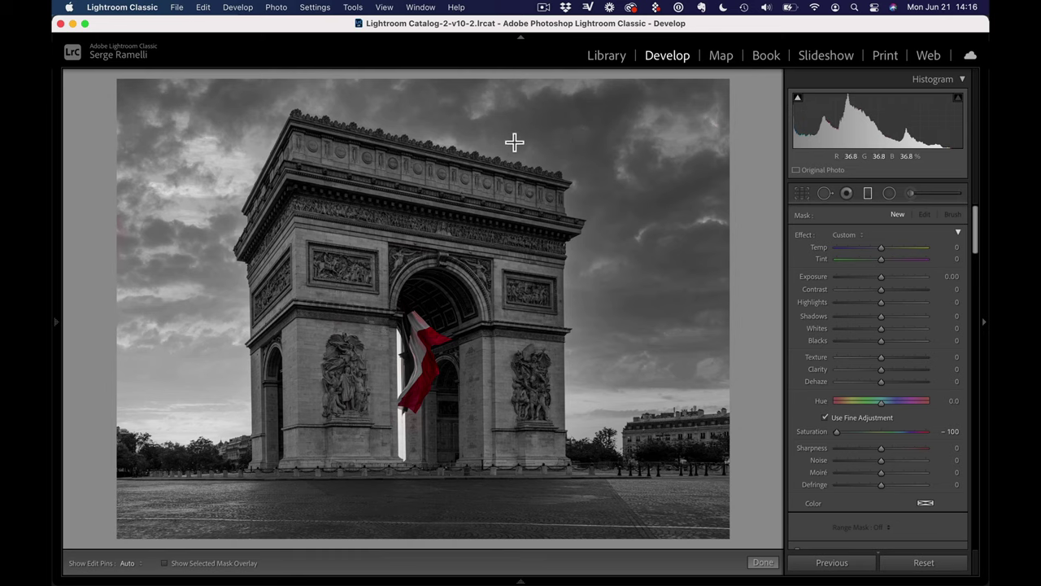
left_click_drag(514, 140, 513, 304)
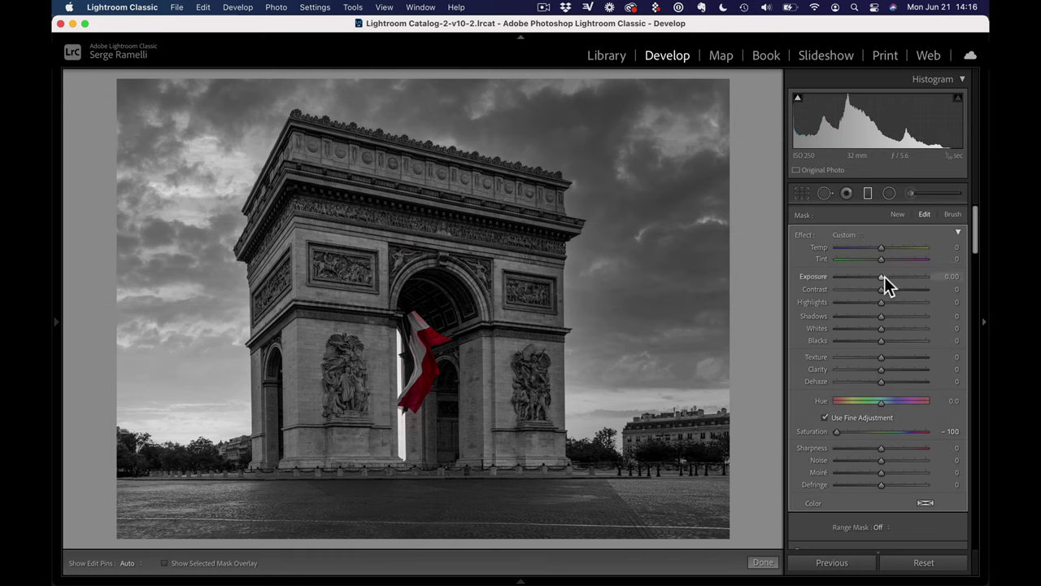
left_click_drag(885, 276, 873, 277)
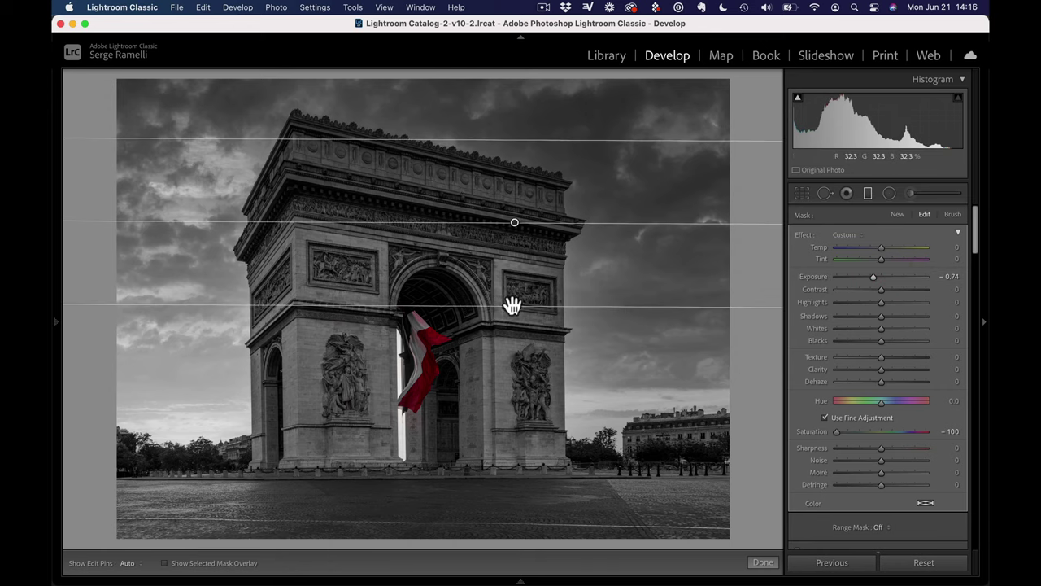
left_click_drag(512, 304, 514, 364)
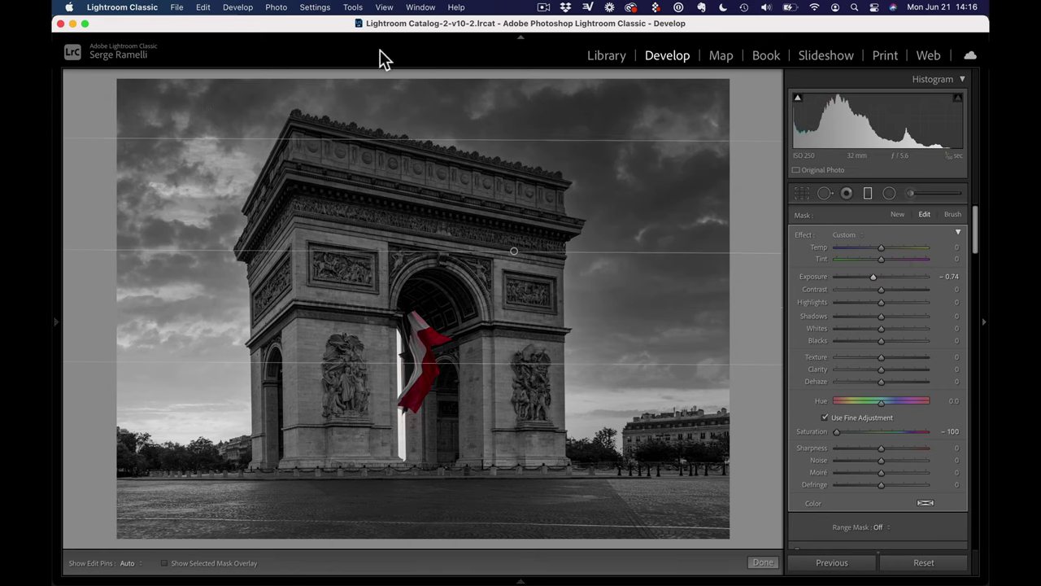
Add a second, higher gradient over the upper sky at Exposure -1.17
left_click_drag(528, 111, 528, 265)
left_click_drag(527, 183, 524, 139)
left_click_drag(874, 276, 868, 276)
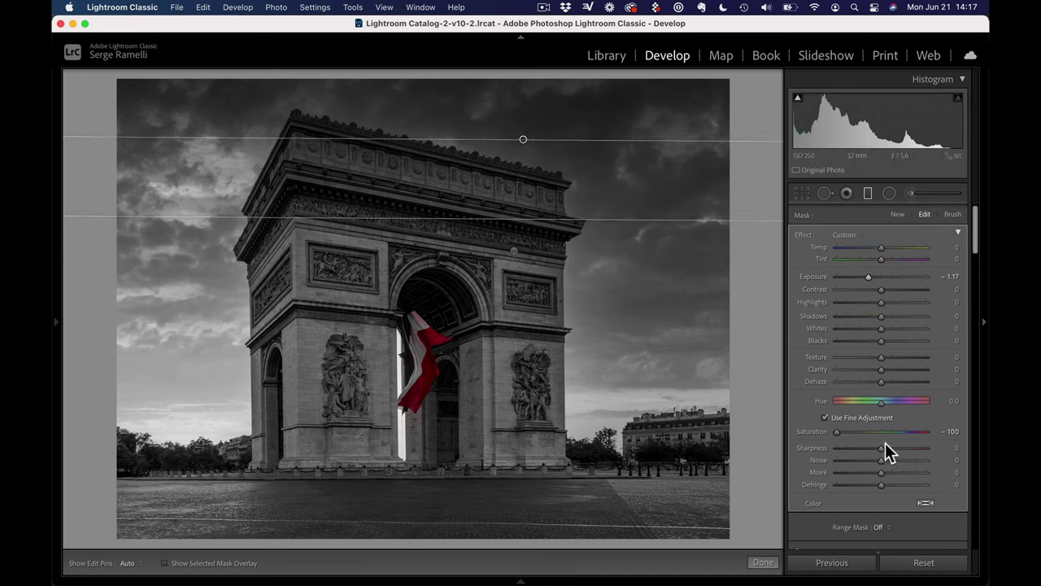
Give the sky gradient a Luminance range mask of 8/100, then draw a gradient up from the pavement
scroll(903, 455, "down", 3)
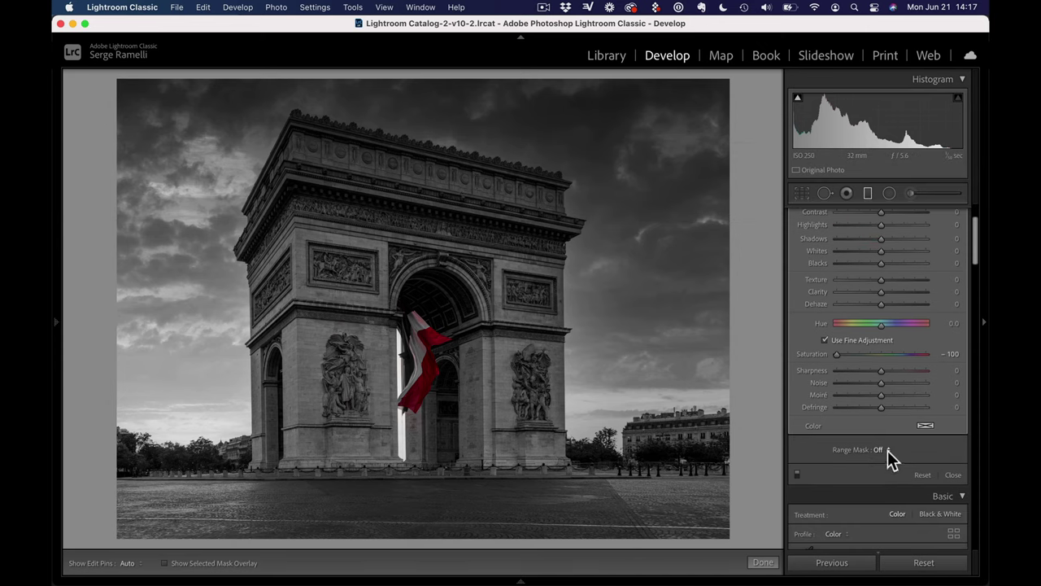
left_click(888, 450)
left_click(894, 474)
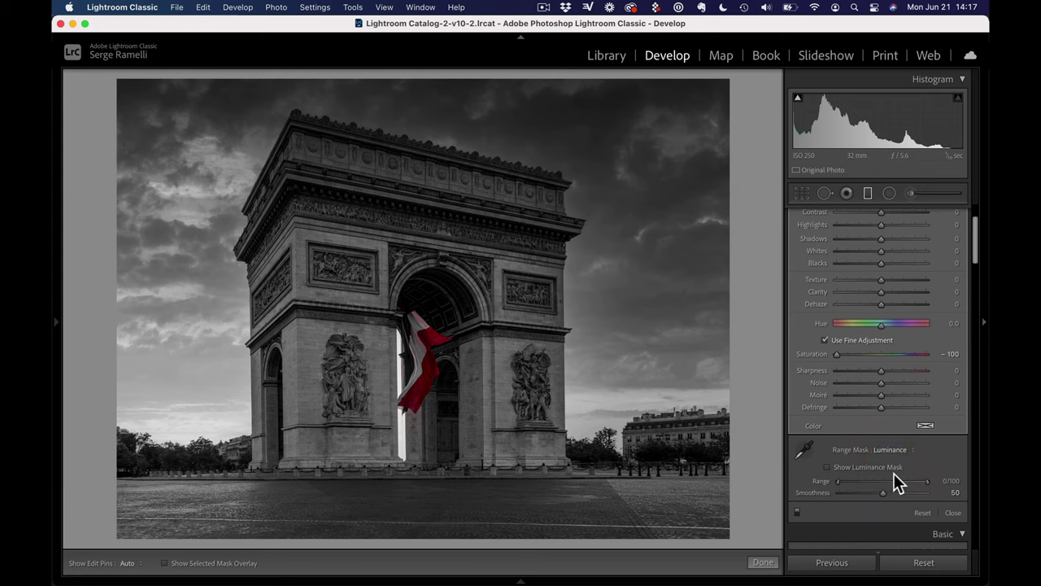
left_click_drag(838, 482, 847, 482)
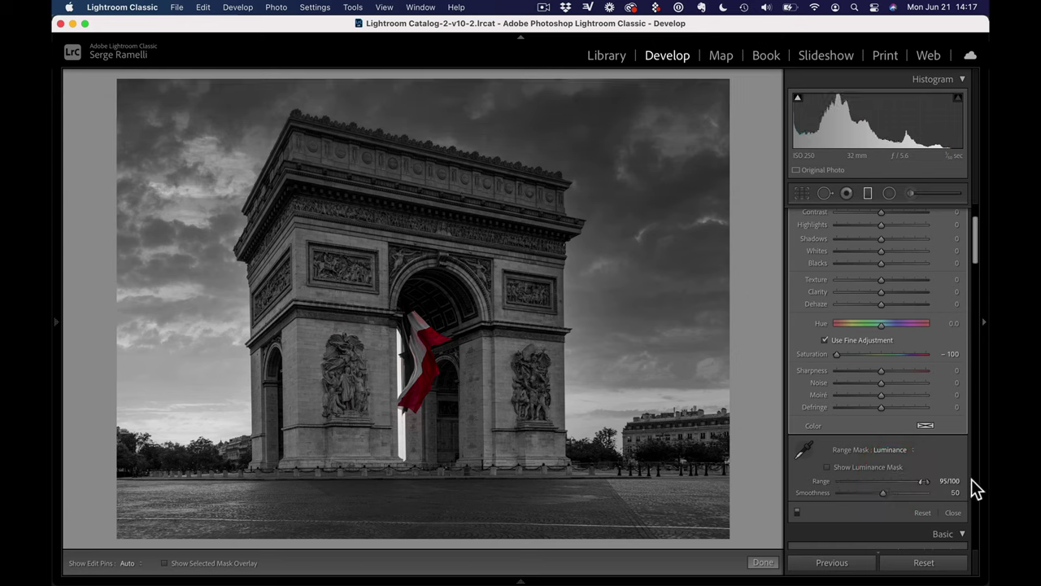
left_click_drag(873, 481, 847, 480)
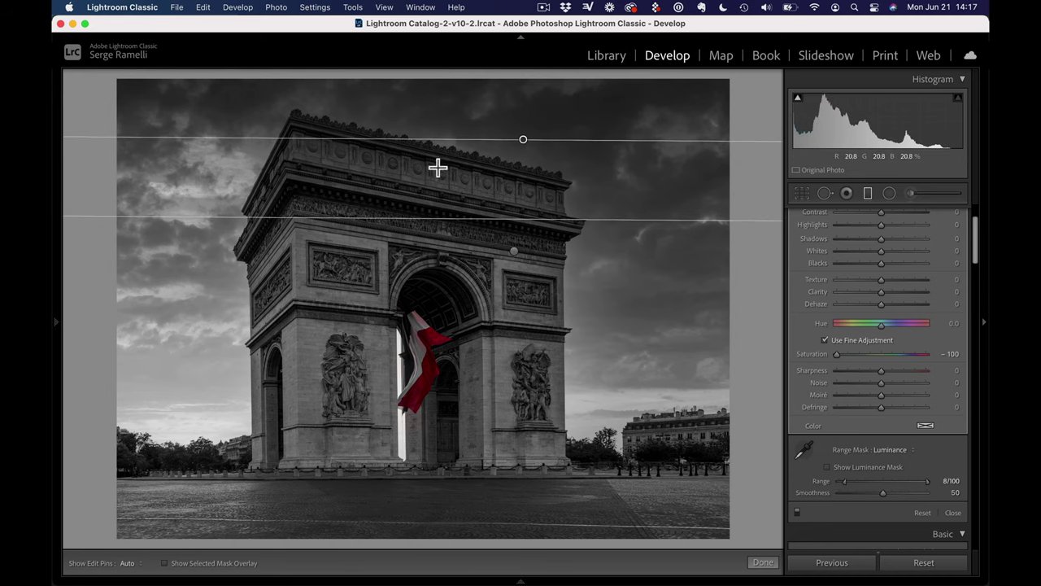
left_click_drag(443, 511, 442, 411)
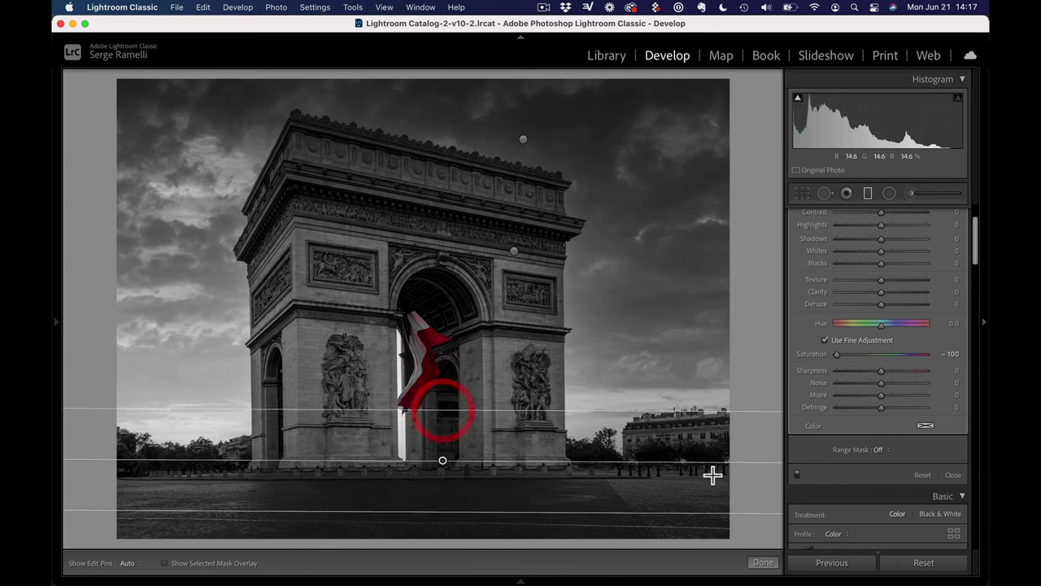
Finish the gradients and set global Contrast to +66 and Exposure to -0.65
left_click(764, 563)
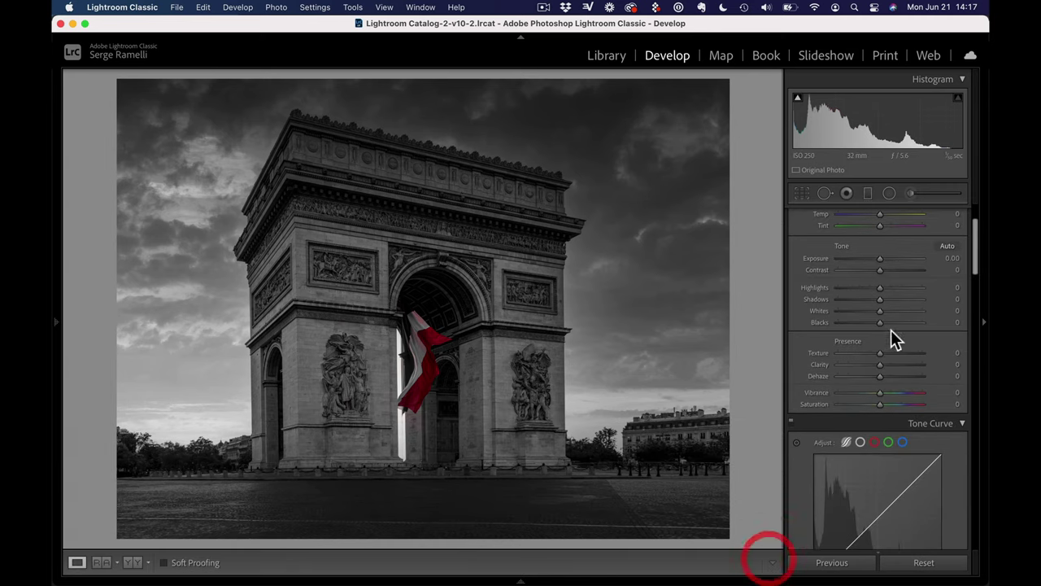
left_click(898, 271)
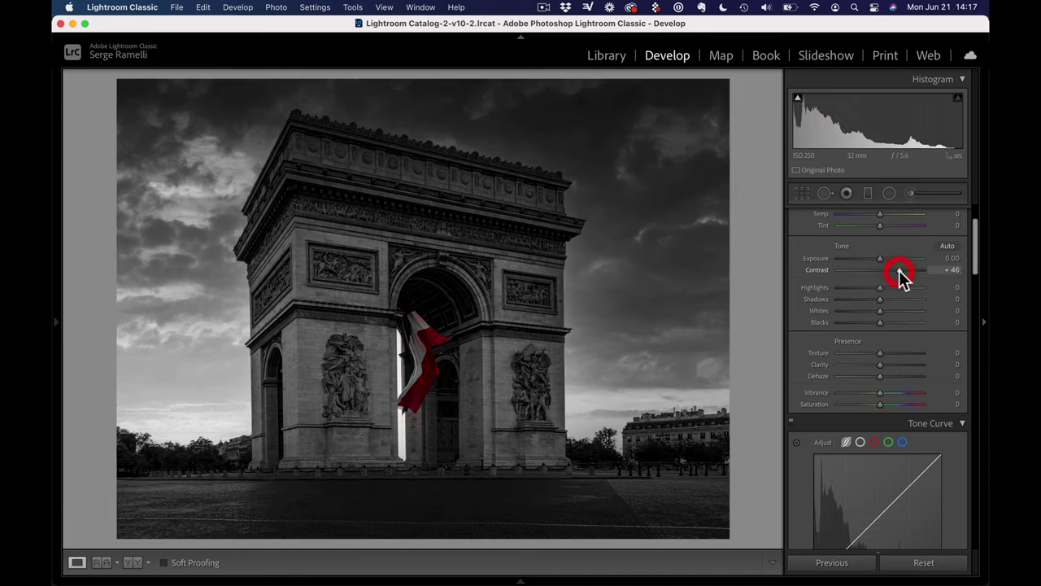
left_click_drag(899, 270, 907, 270)
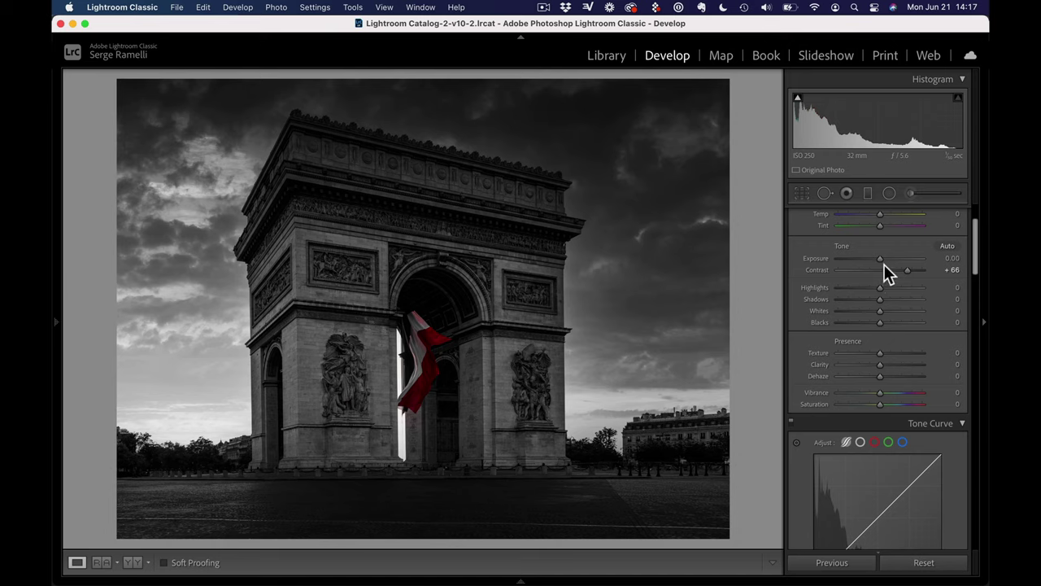
left_click_drag(884, 264, 877, 264)
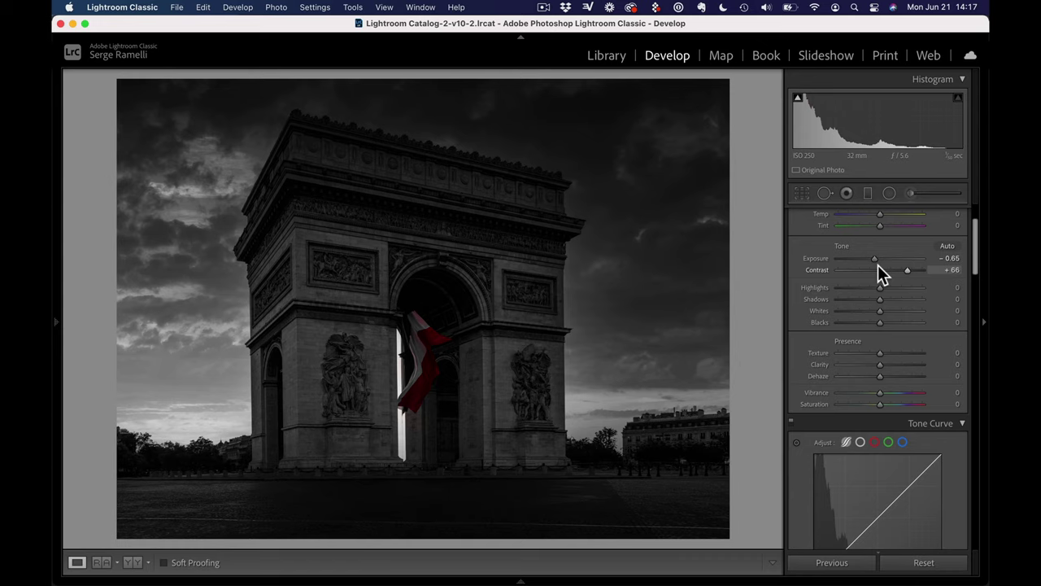
left_click(892, 193)
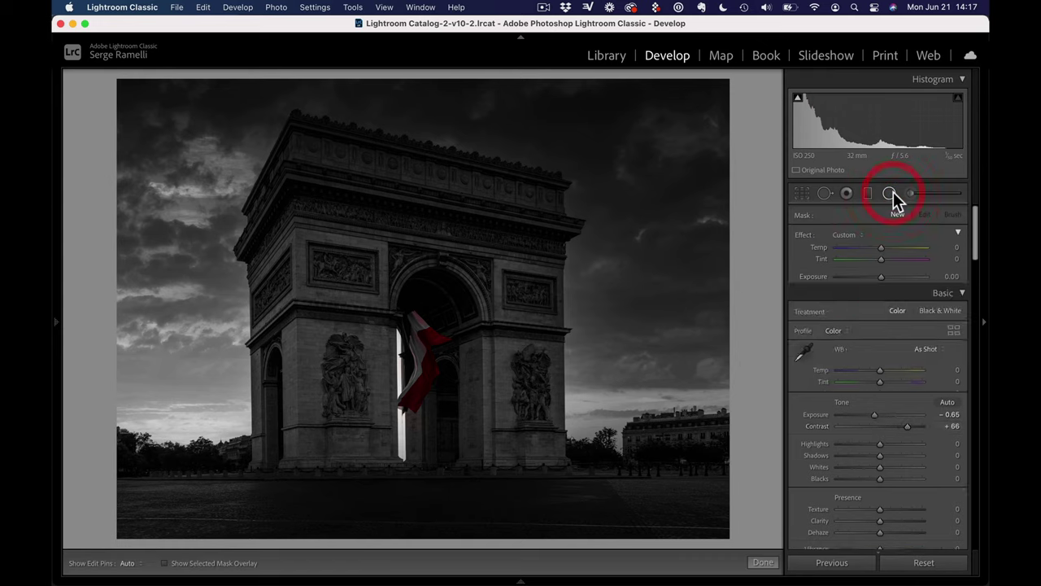
Reset the radial filter's effect sliders and set its Feather to 100
double_click(804, 235)
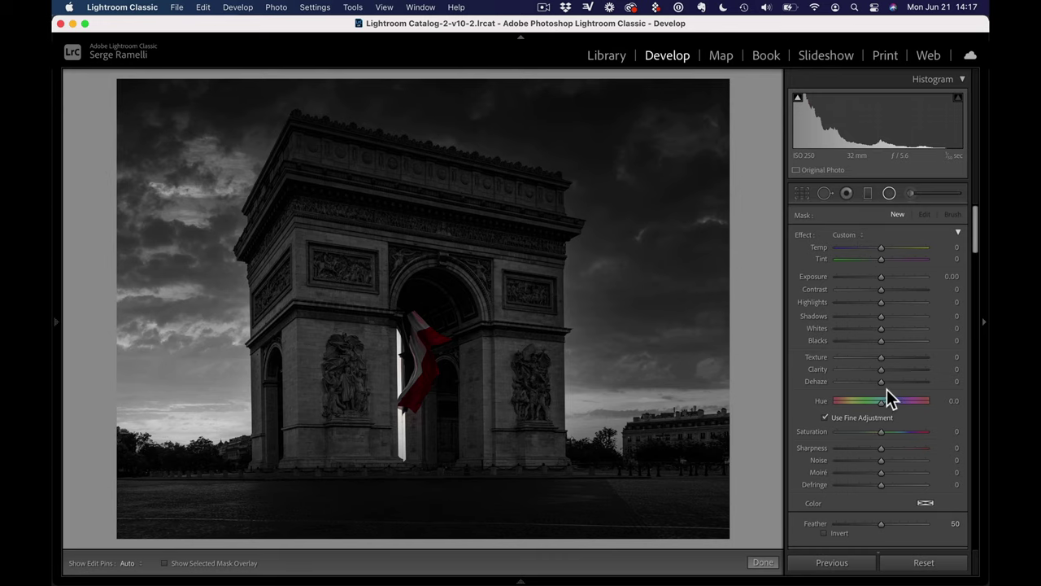
left_click_drag(884, 278, 891, 281)
scroll(977, 254, "down", 5)
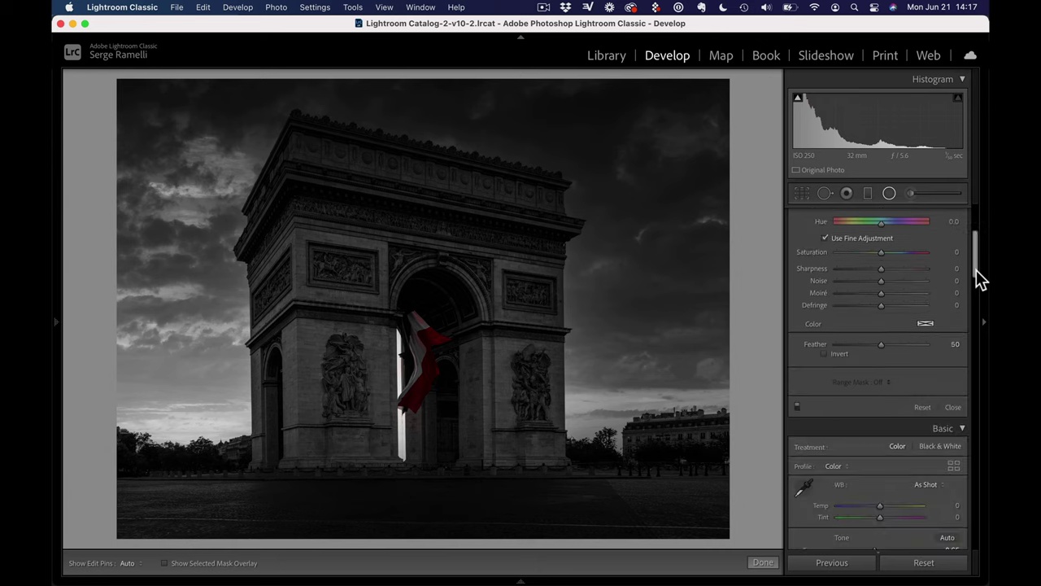
left_click(976, 270)
left_click_drag(941, 345, 962, 341)
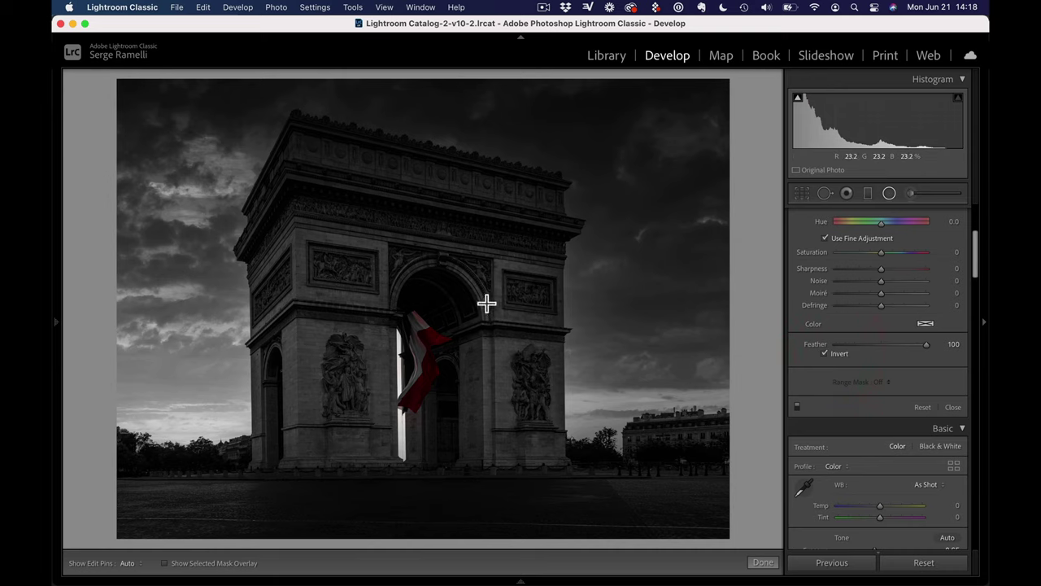
Draw the radial filter over the arch, move it to the upper left, and set Exposure 0.70
left_click_drag(484, 291, 501, 250)
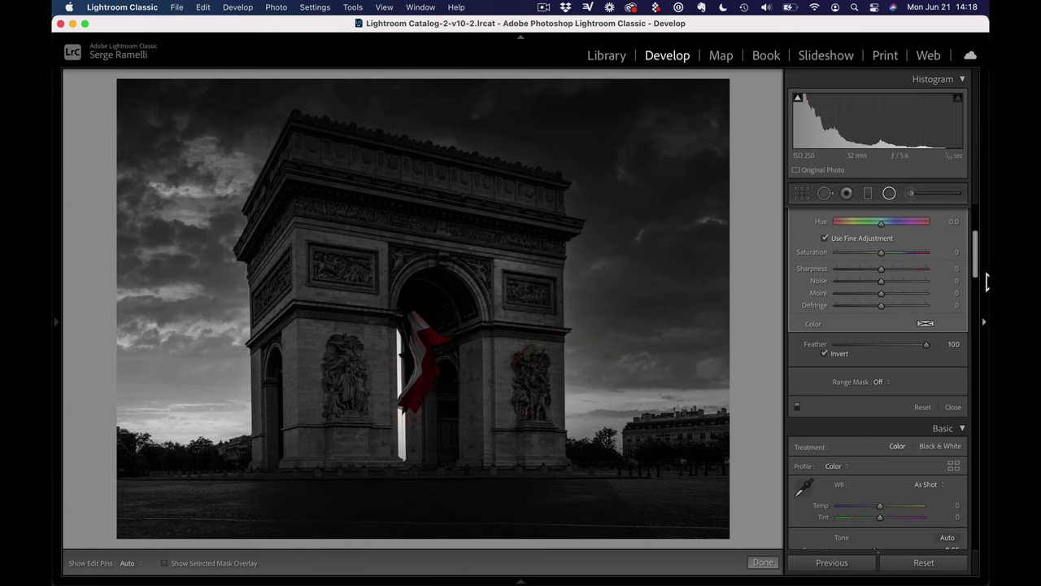
left_click_drag(978, 272, 969, 228)
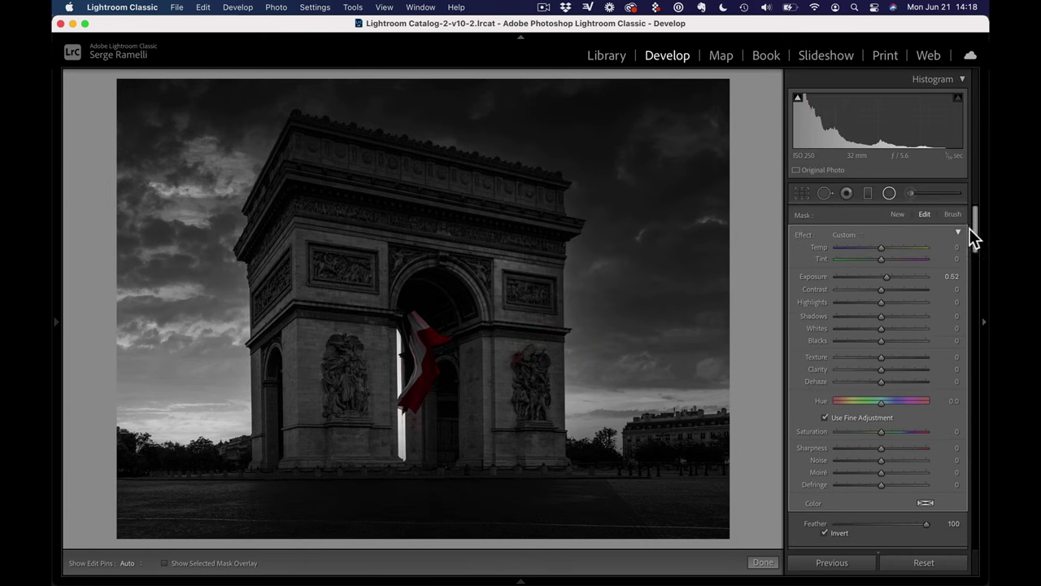
left_click(889, 277)
left_click_drag(499, 252, 320, 250)
mouse_move(320, 250)
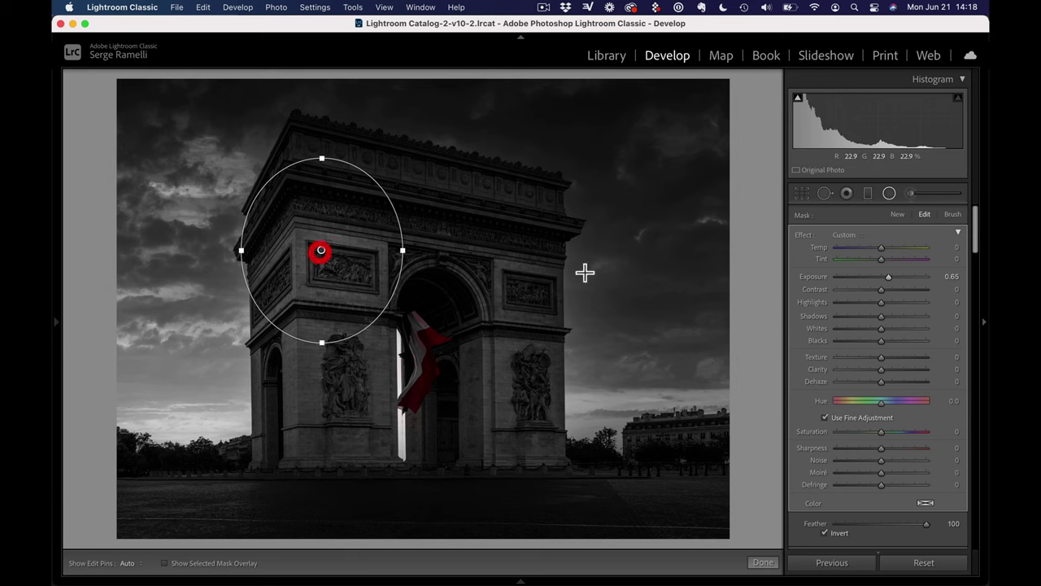
left_click_drag(887, 278, 888, 277)
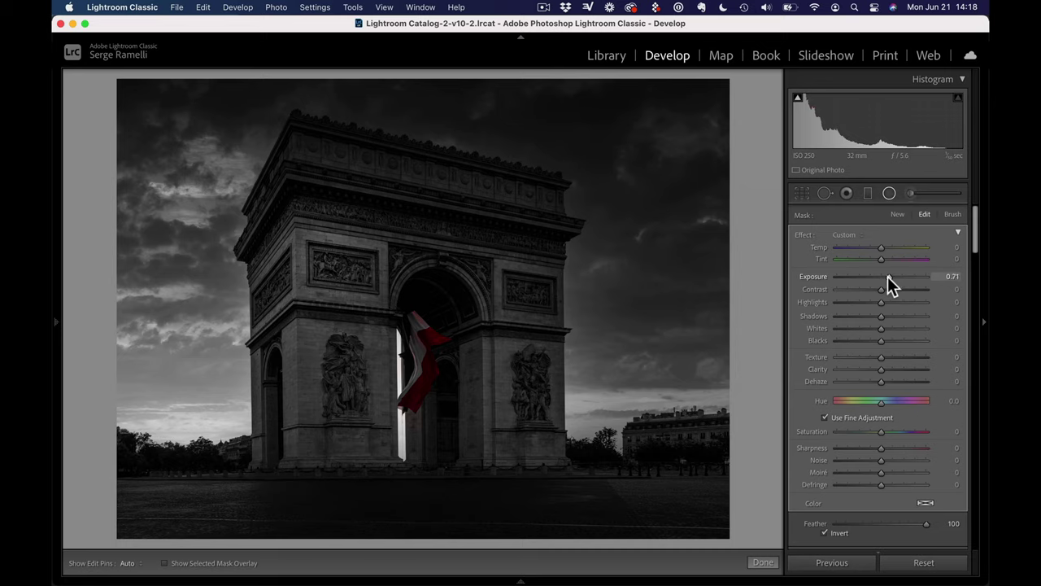
left_click_drag(960, 277, 958, 279)
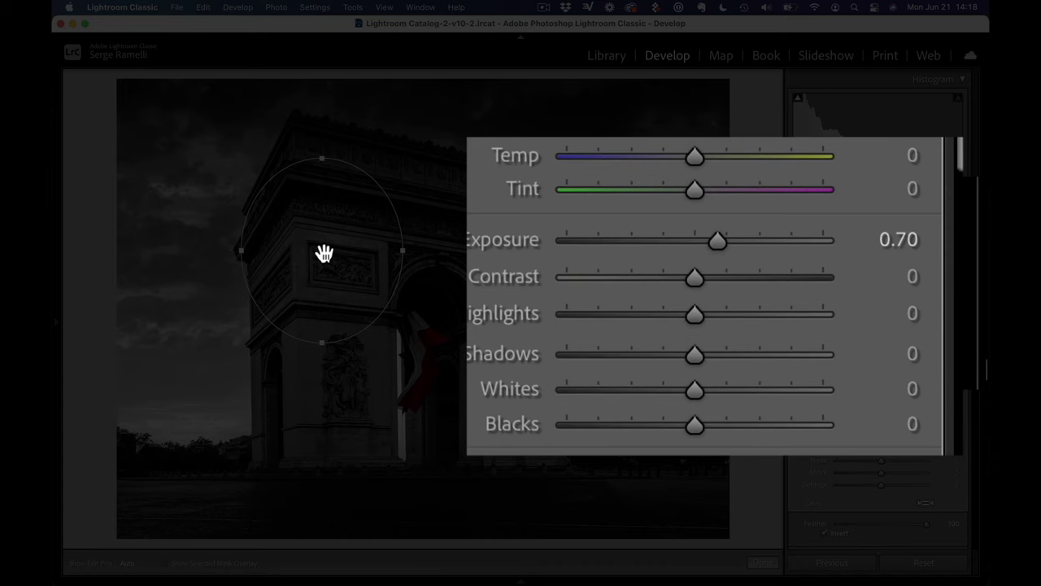
left_click_drag(324, 254, 330, 278)
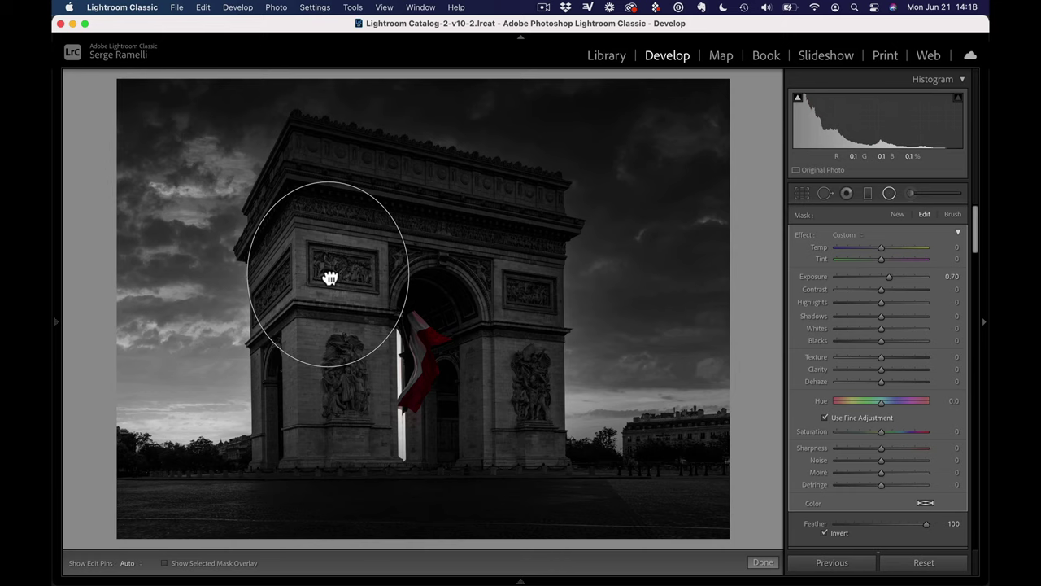
Duplicate the radial filter onto the flag and toggle the filter pin display off and on
right_click(328, 274)
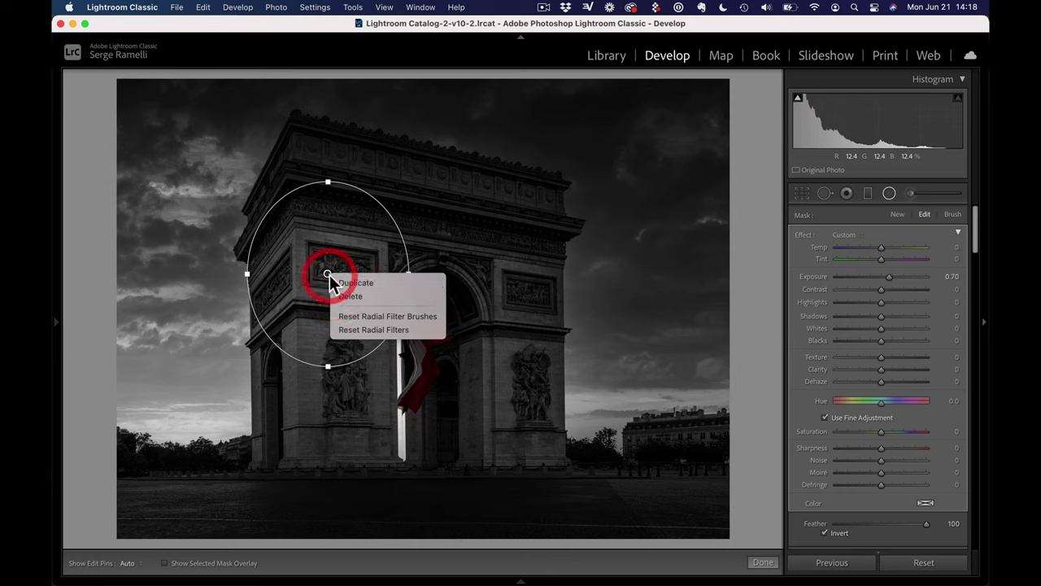
left_click(358, 283)
left_click_drag(330, 272, 480, 241)
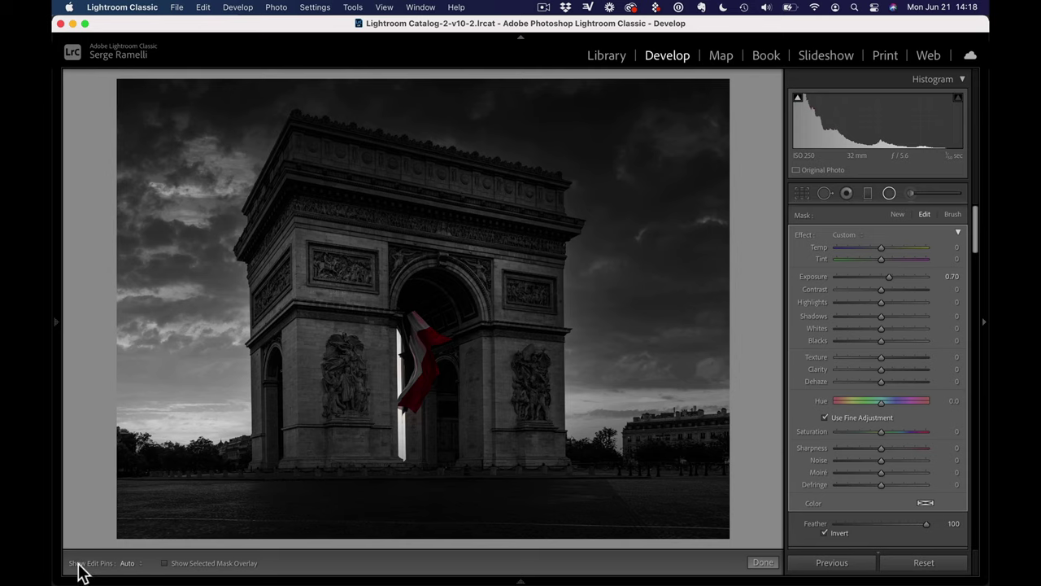
left_click(138, 572)
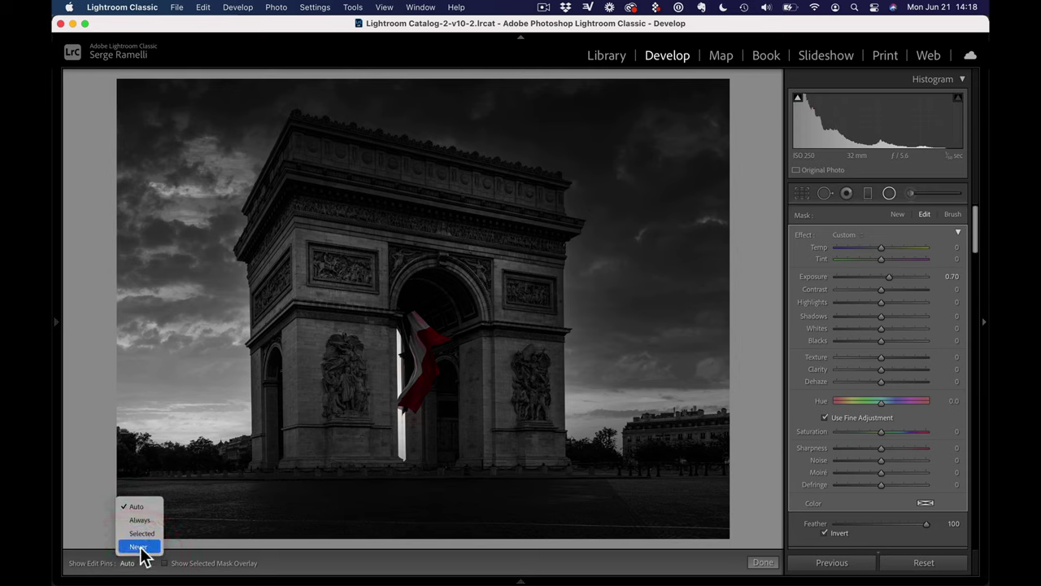
left_click(142, 549)
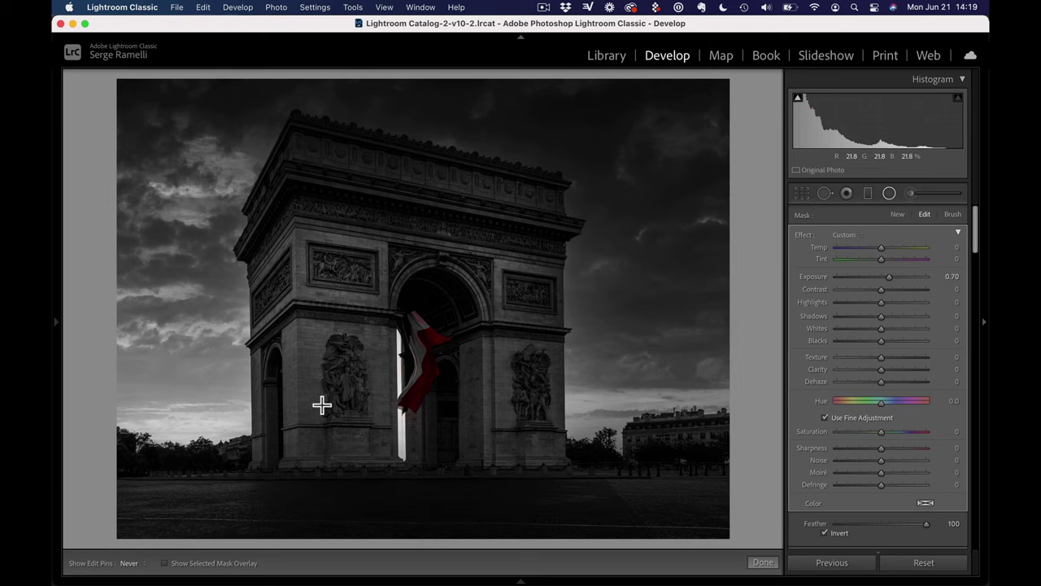
left_click(148, 564)
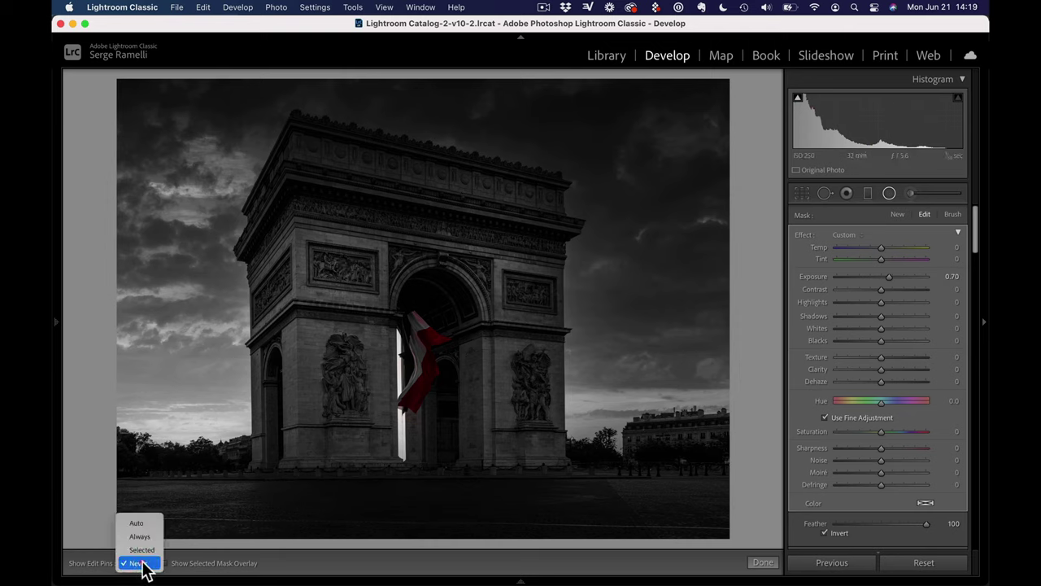
left_click(139, 527)
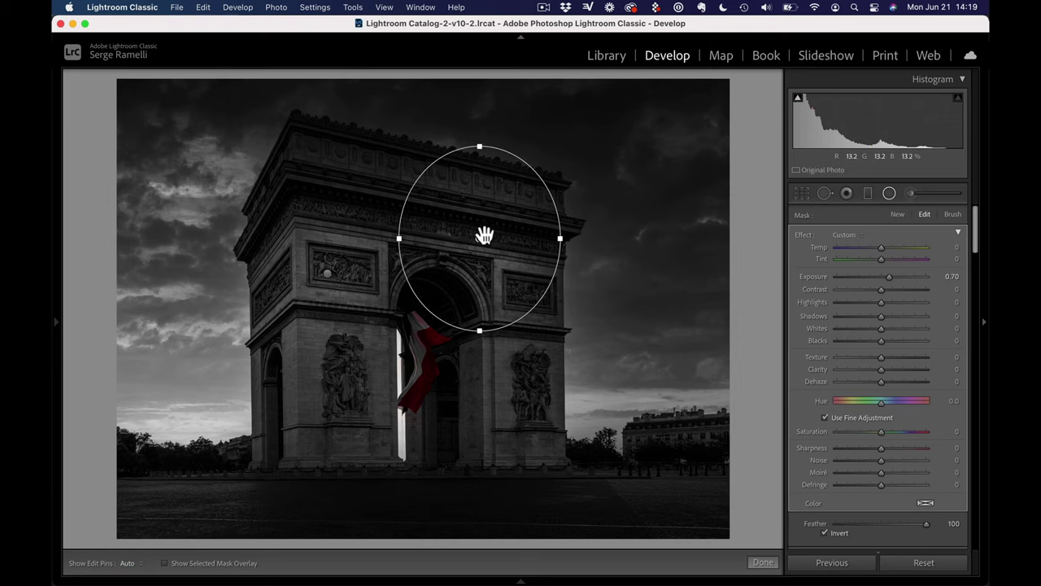
left_click(890, 276)
Add duplicate radial filters over the left pillar and the sky, widening and slightly dimming the sky one
right_click(480, 239)
left_click(497, 248)
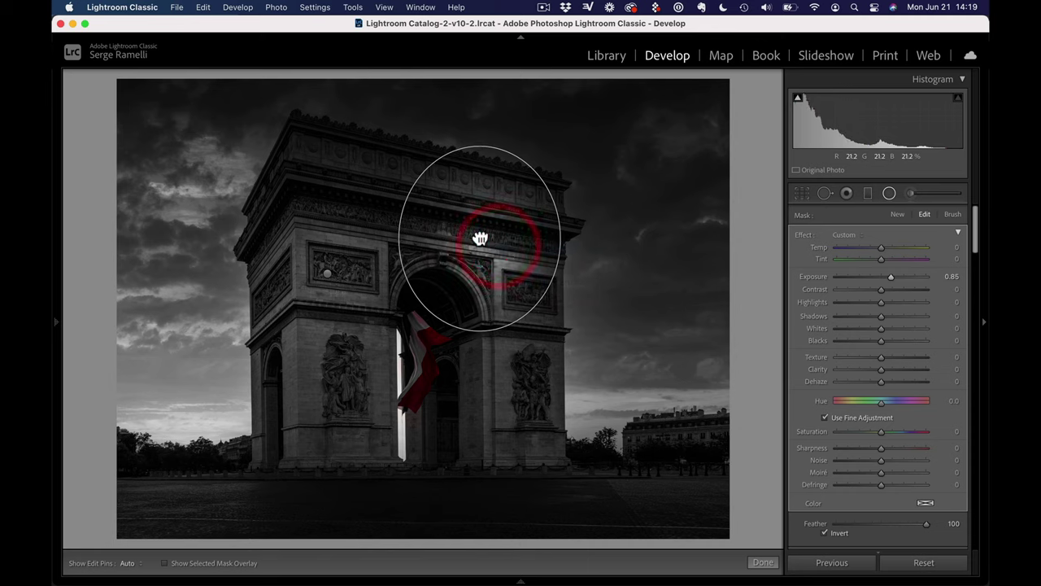
left_click_drag(480, 238, 338, 432)
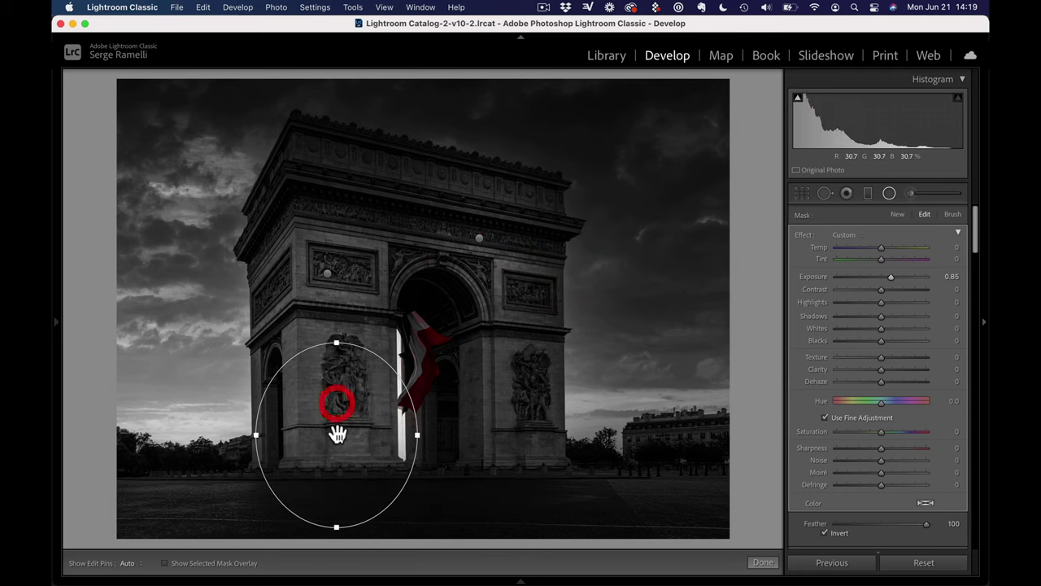
right_click(338, 432)
left_click(362, 441)
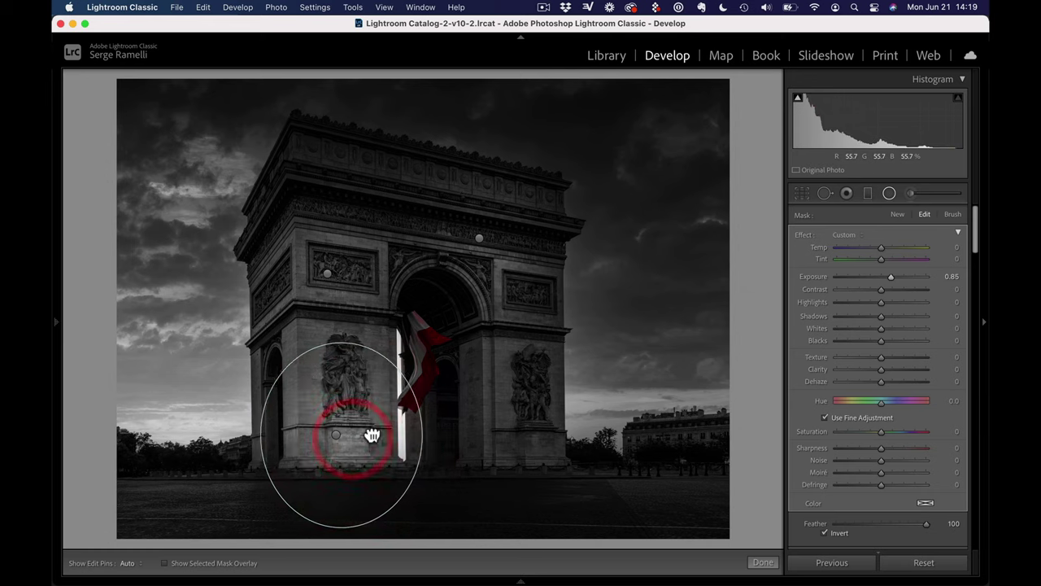
left_click_drag(370, 432, 595, 346)
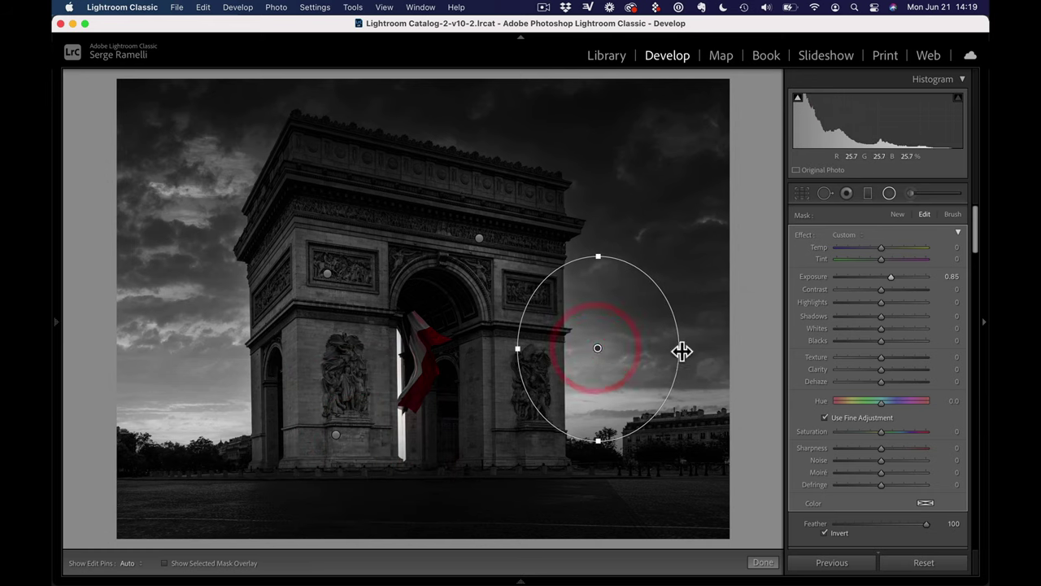
left_click_drag(680, 350, 751, 352)
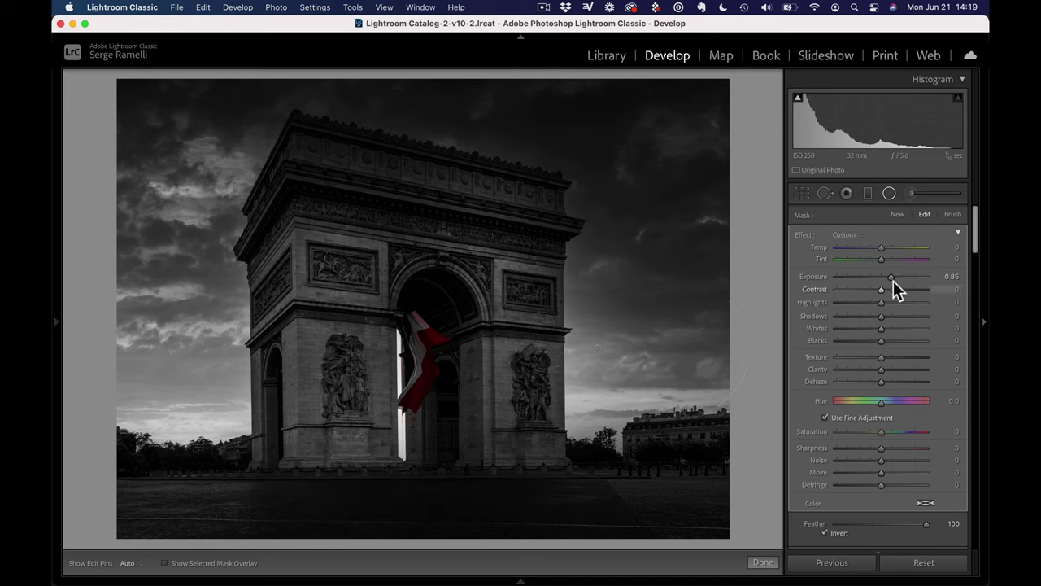
left_click_drag(892, 278, 886, 277)
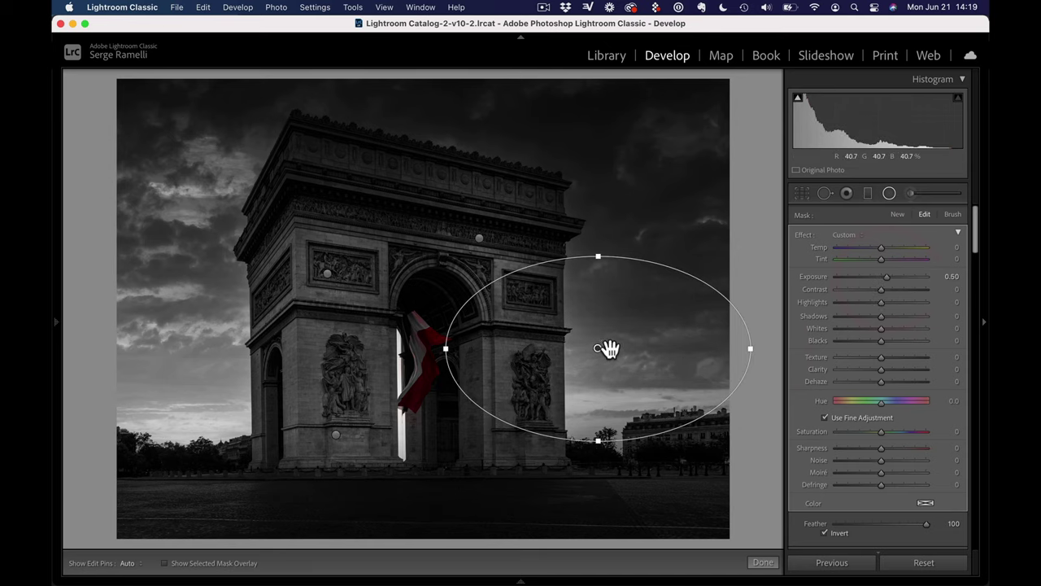
Copy the sky radial filter to the upper-left sky and finish the radial filters
right_click(598, 348)
left_click(616, 359)
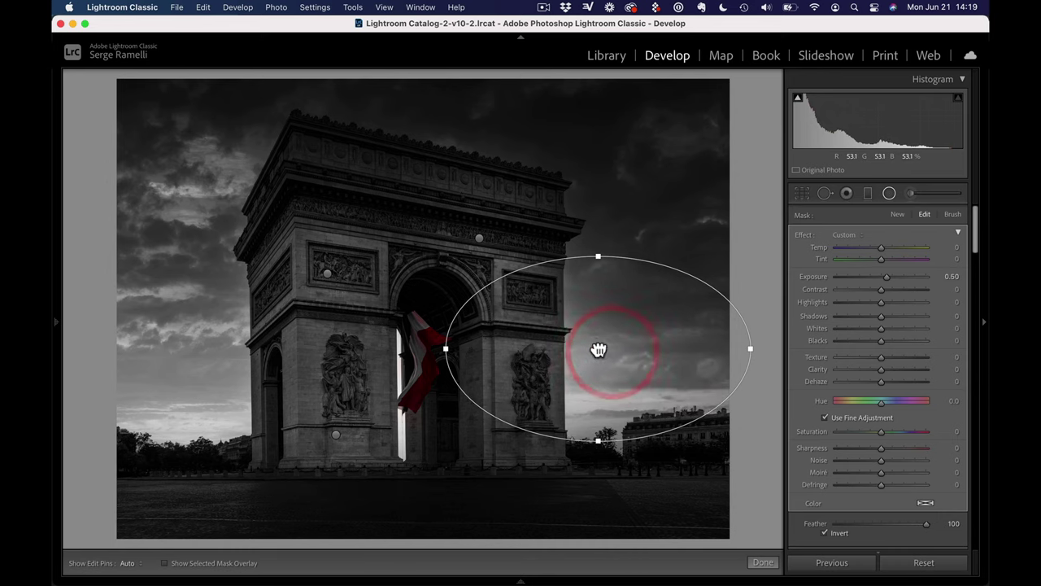
left_click_drag(598, 348, 182, 198)
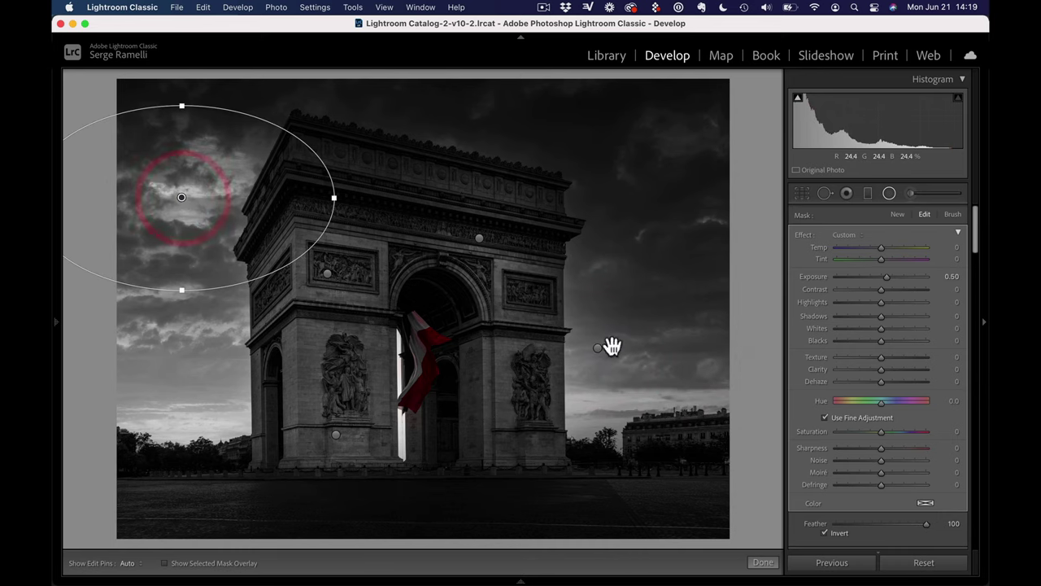
left_click(764, 563)
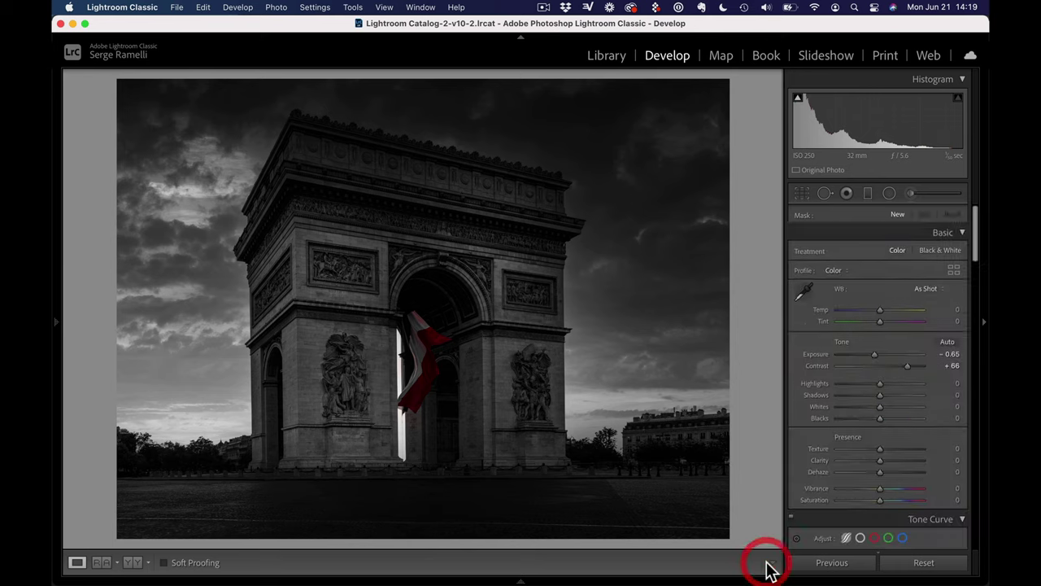
Move the upper-left arch filter onto the central arch and flag at Exposure 1.05
left_click(891, 192)
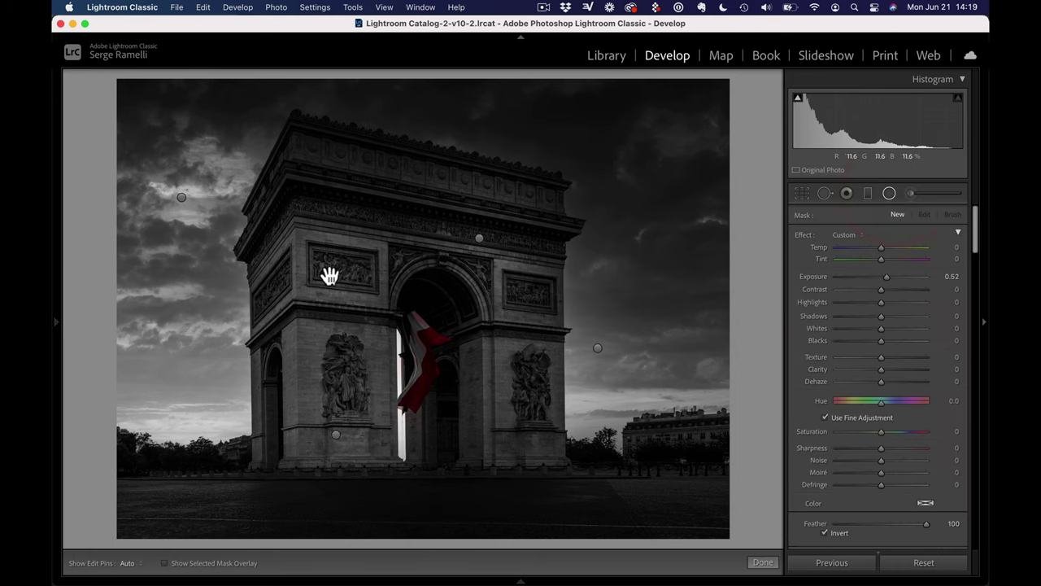
left_click(329, 275)
right_click(330, 274)
left_click(342, 280)
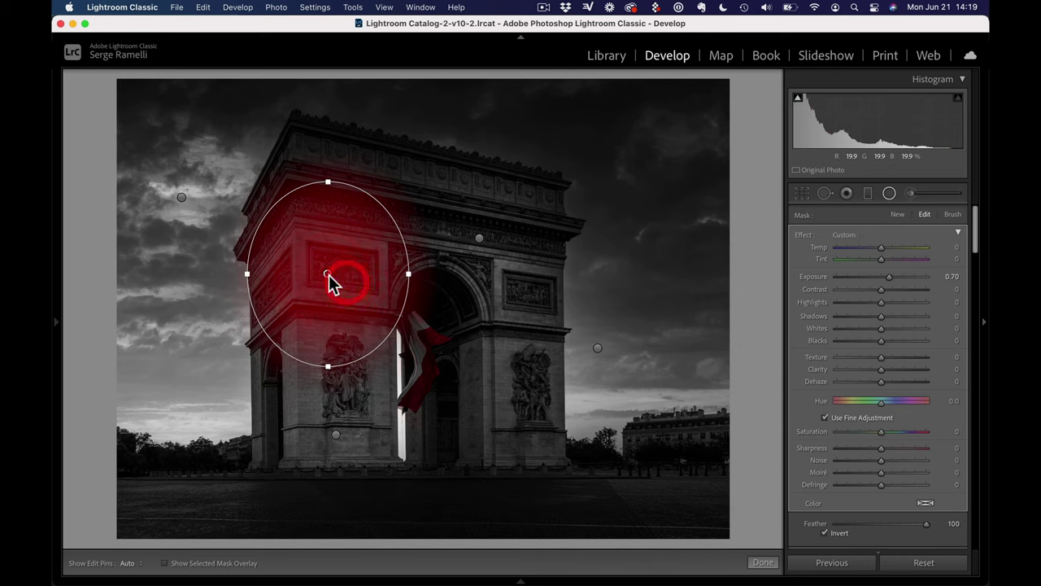
left_click_drag(330, 281, 427, 358)
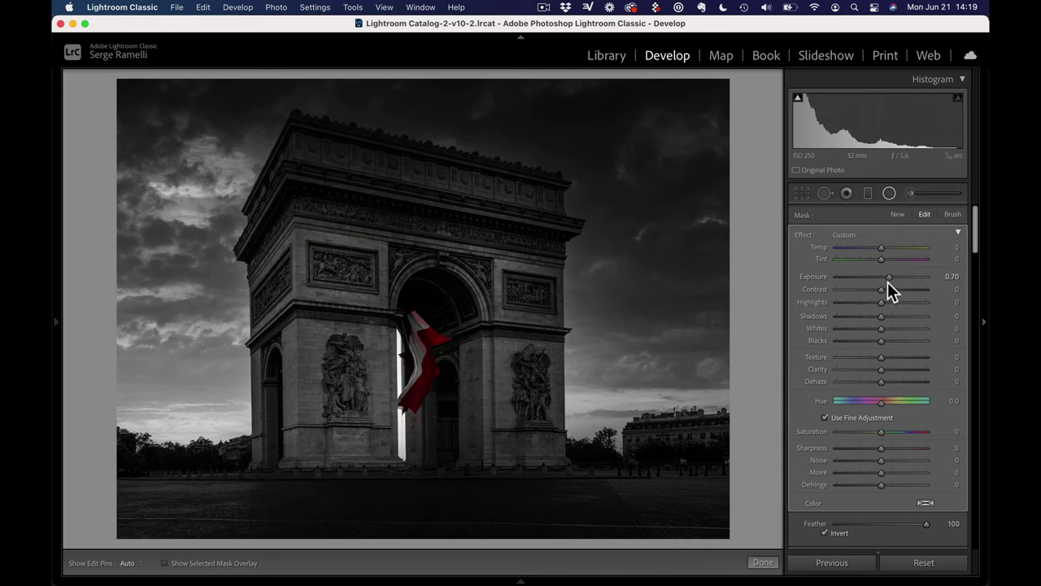
left_click_drag(888, 281, 893, 278)
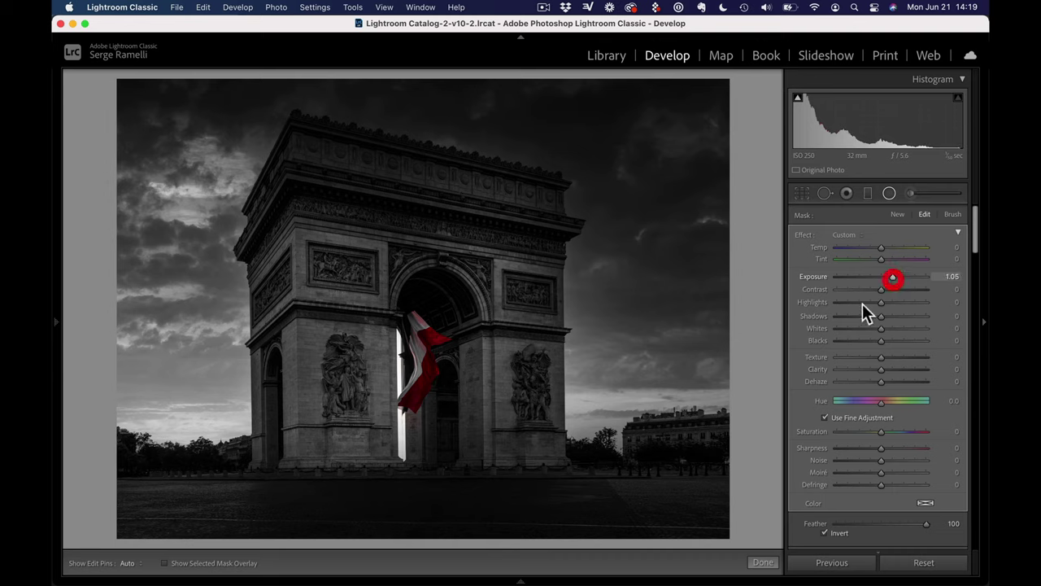
Close the radial filter and start a reset Adjustment Brush with raised exposure and Auto Mask off
left_click(767, 562)
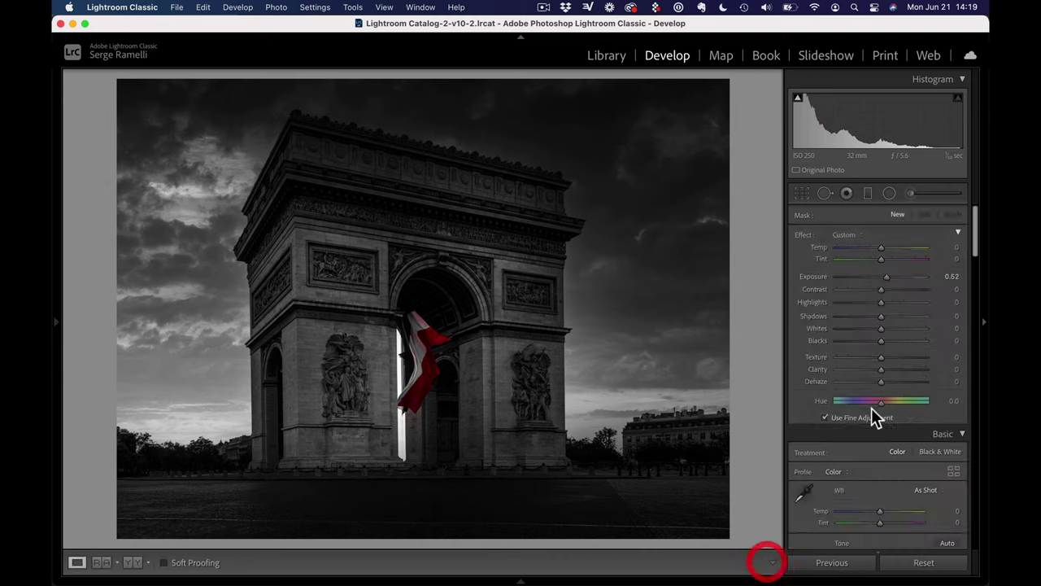
left_click(911, 193)
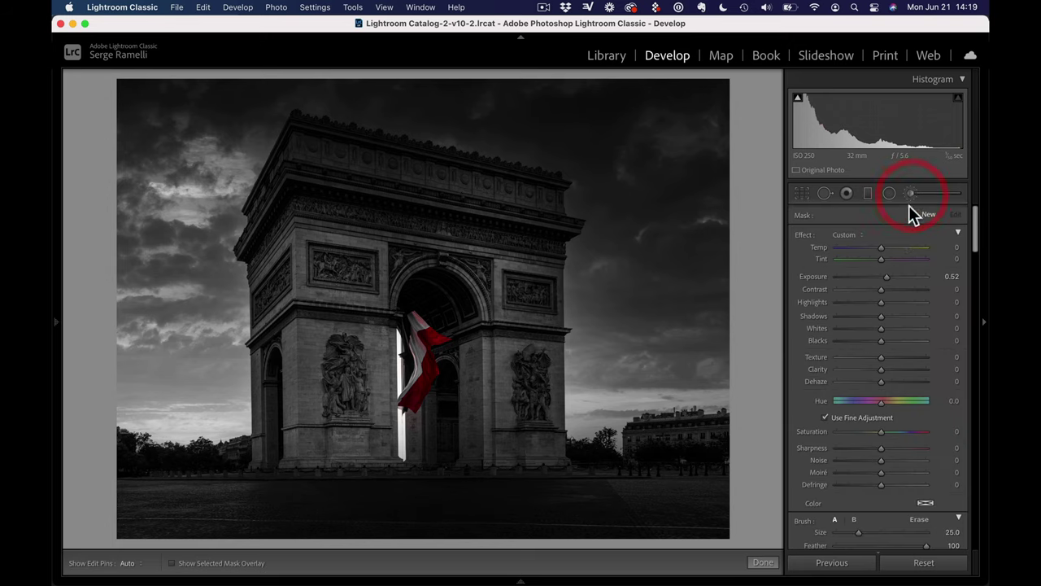
left_click(801, 242)
left_click(885, 277)
left_click_drag(885, 278, 890, 279)
left_click_drag(973, 245, 980, 287)
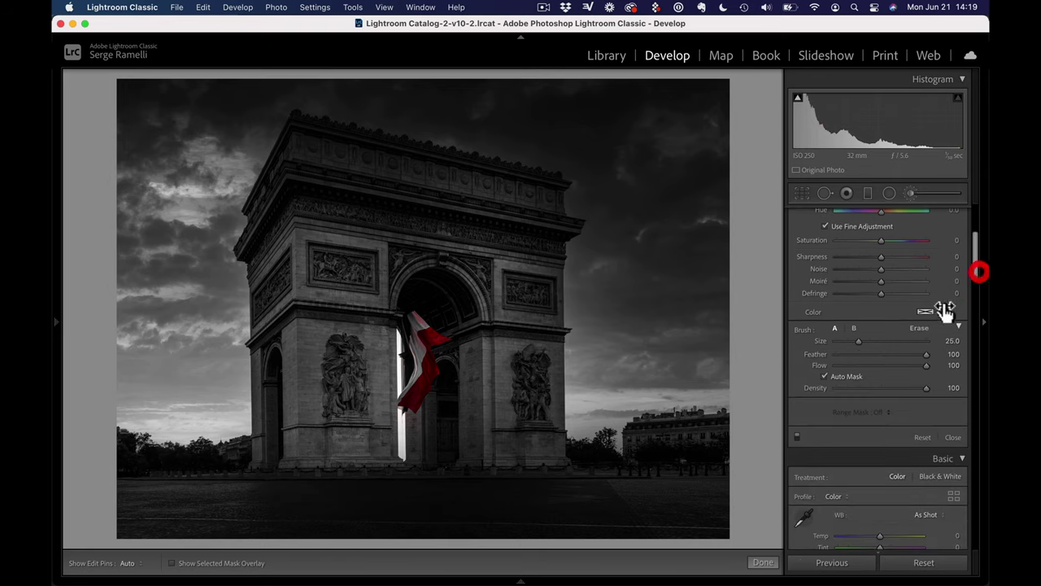
left_click(848, 377)
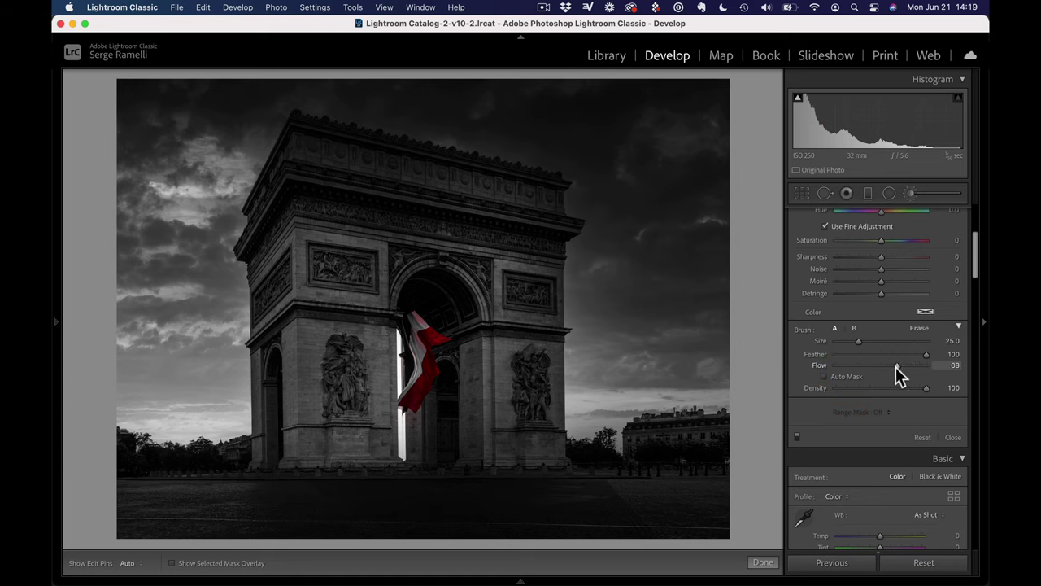
Lower the brush Flow to 66 and raise the brush Exposure to 0.91
left_click_drag(896, 368, 894, 368)
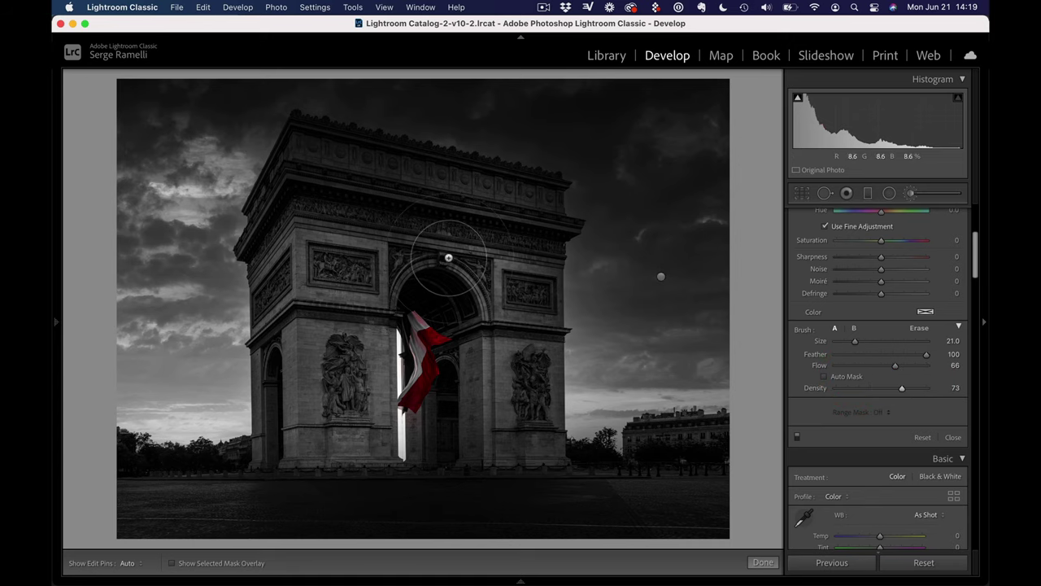
scroll(537, 289, "down", 5)
key("h")
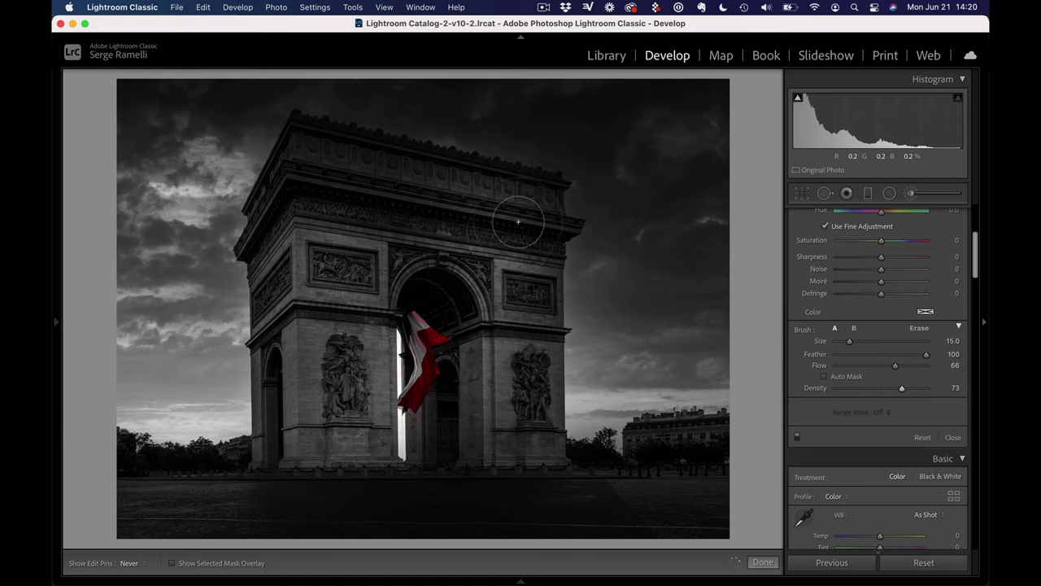
key("h")
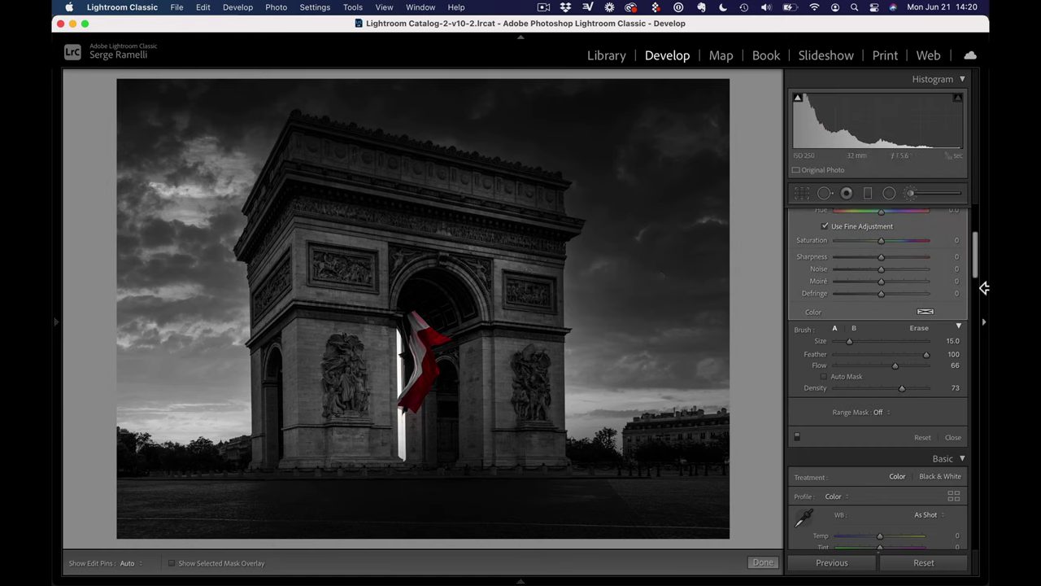
left_click(905, 367)
scroll(976, 244, "up", 5)
left_click_drag(891, 279, 892, 277)
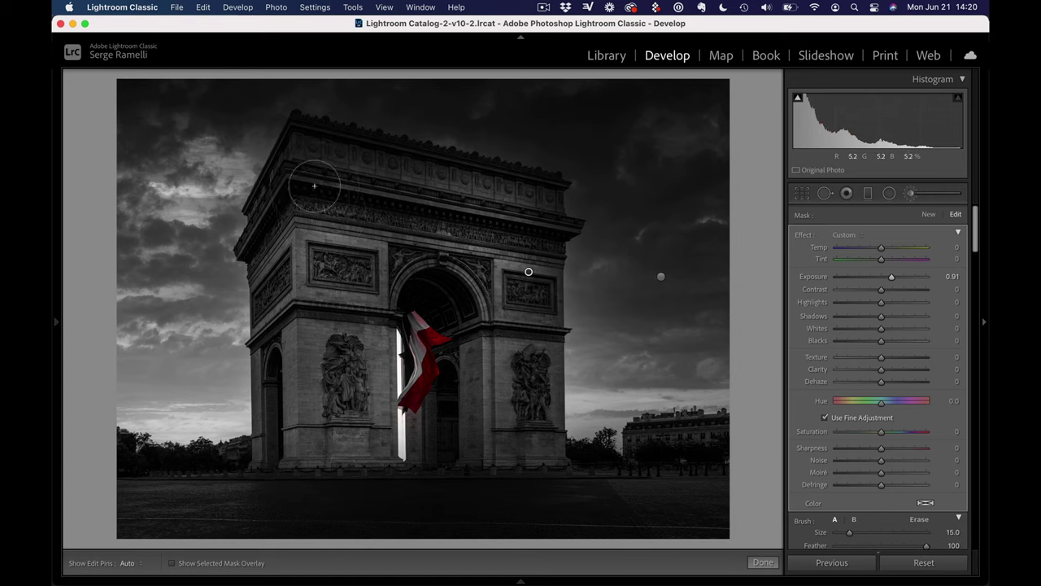
key("h")
key("h")
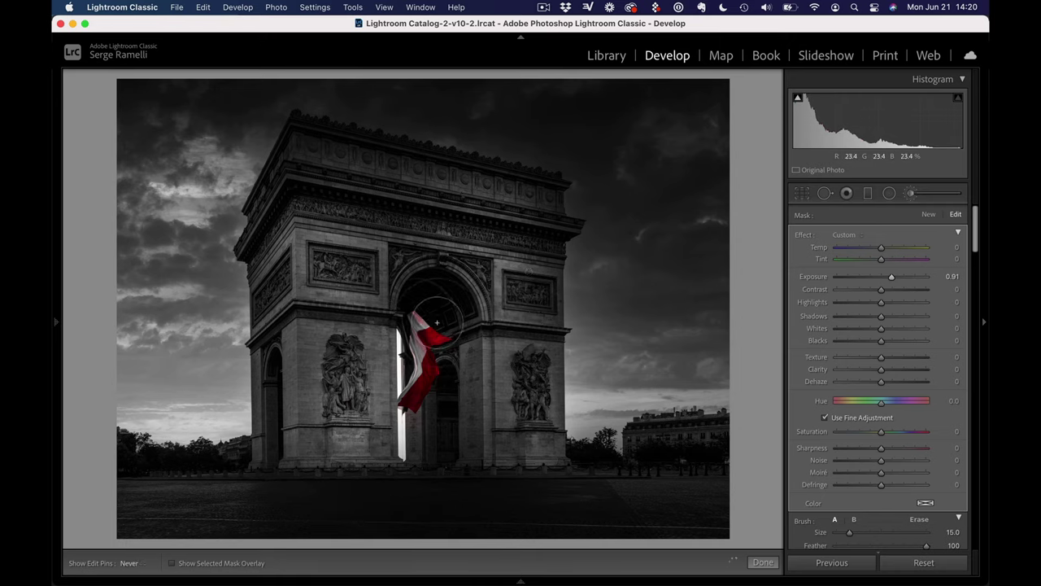
Paint the lower-left and lower-right sky near the horizon, then finish the brush
left_click_drag(225, 411, 163, 419)
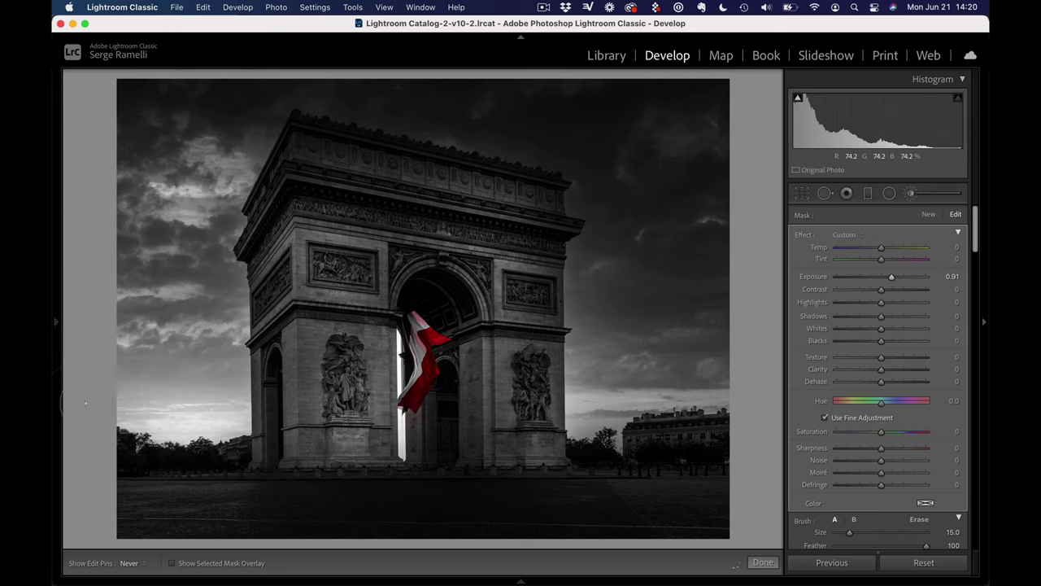
left_click_drag(594, 386, 716, 391)
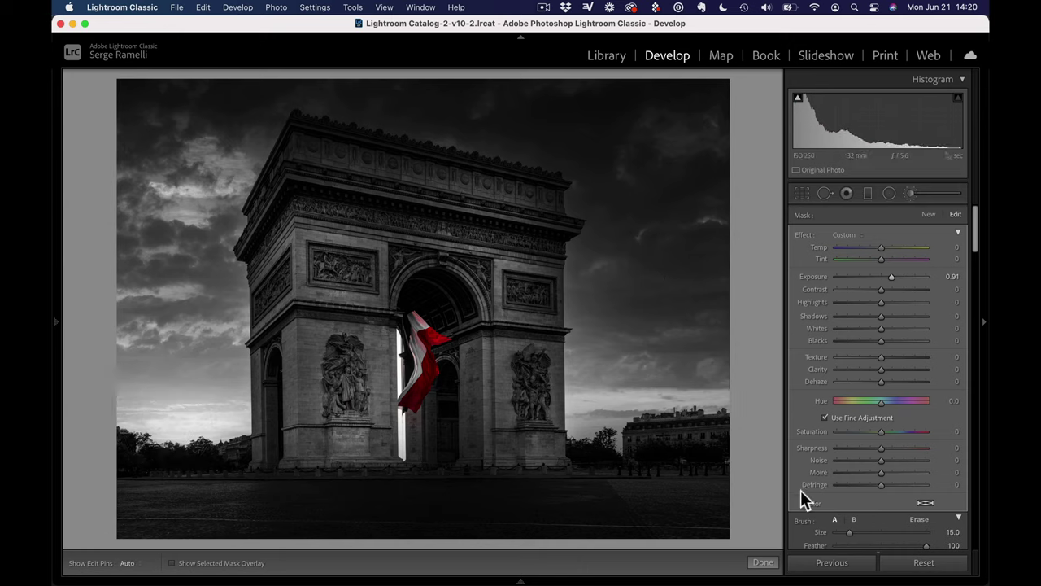
left_click(761, 562)
In the Basic panel, raise global Whites to +37 and set Exposure to -0.40
scroll(902, 398, "down", 1)
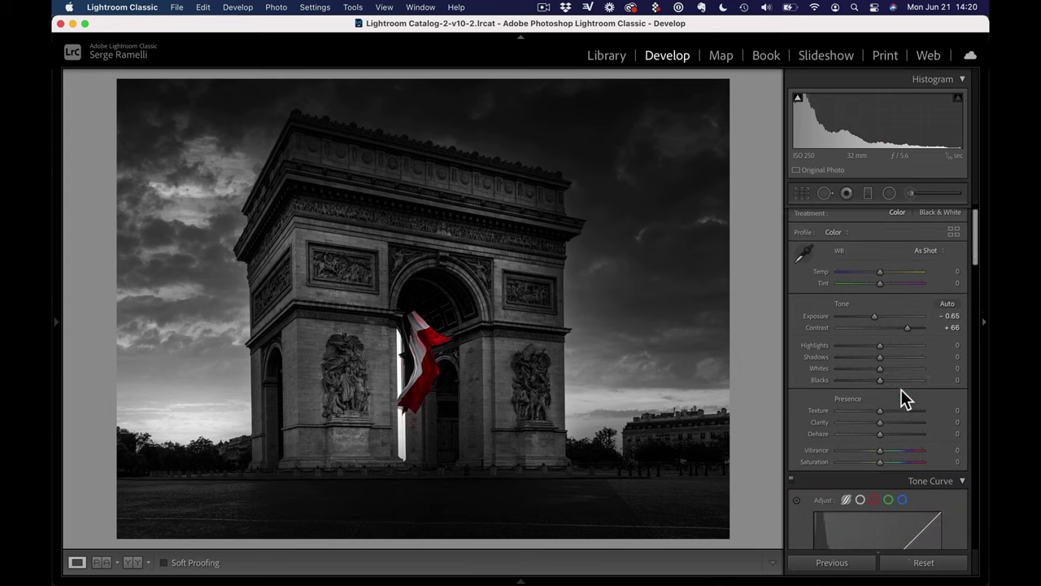
scroll(901, 389, "down", 2)
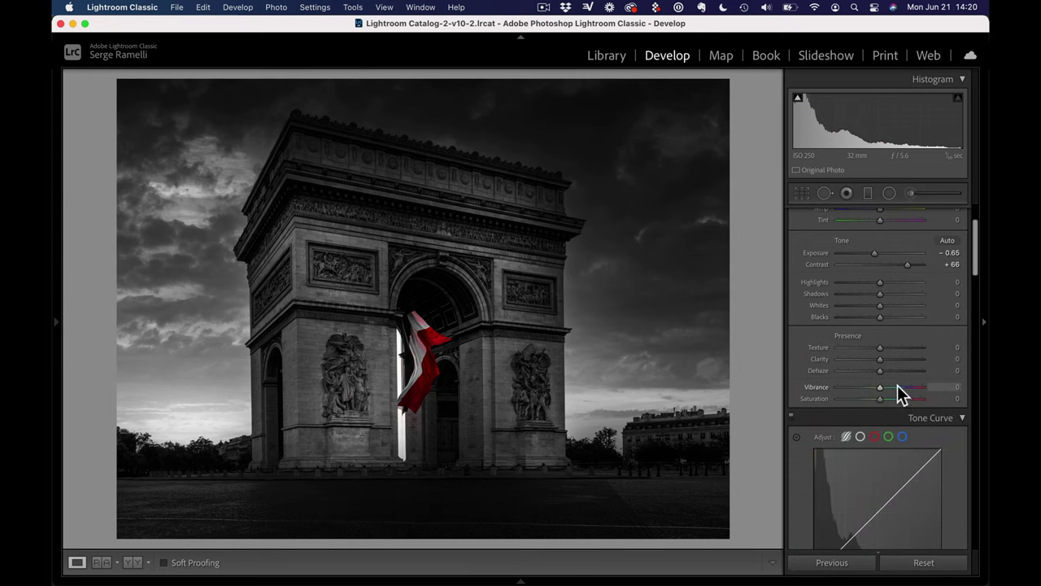
scroll(882, 357, "down", 1)
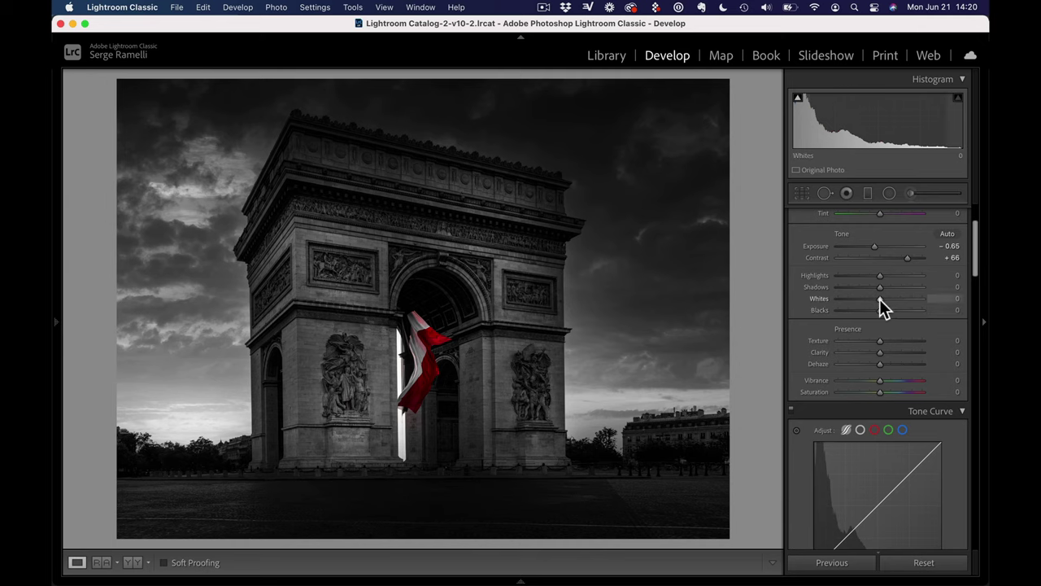
left_click_drag(879, 299, 895, 298)
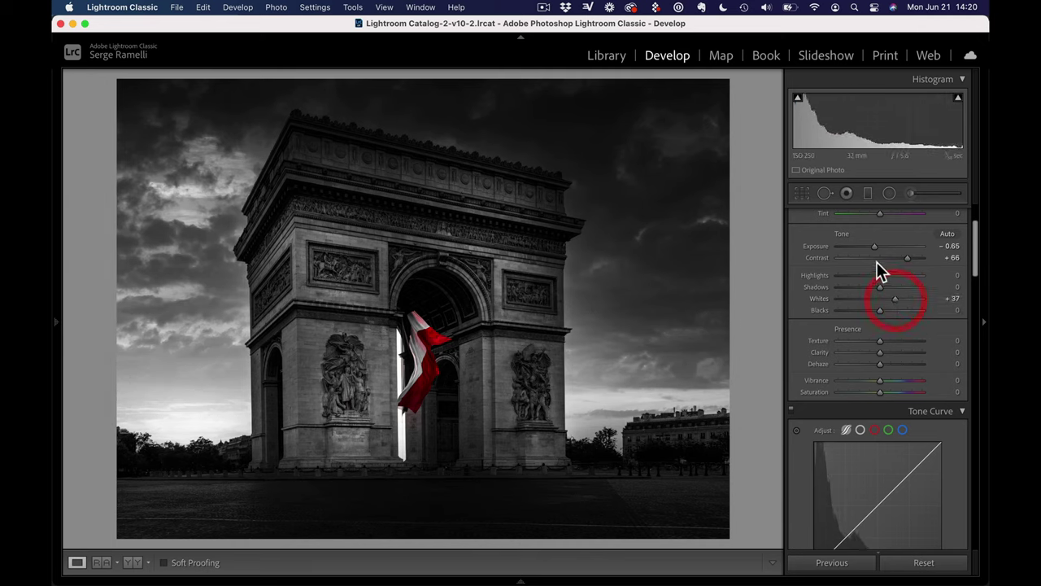
left_click_drag(876, 247, 879, 247)
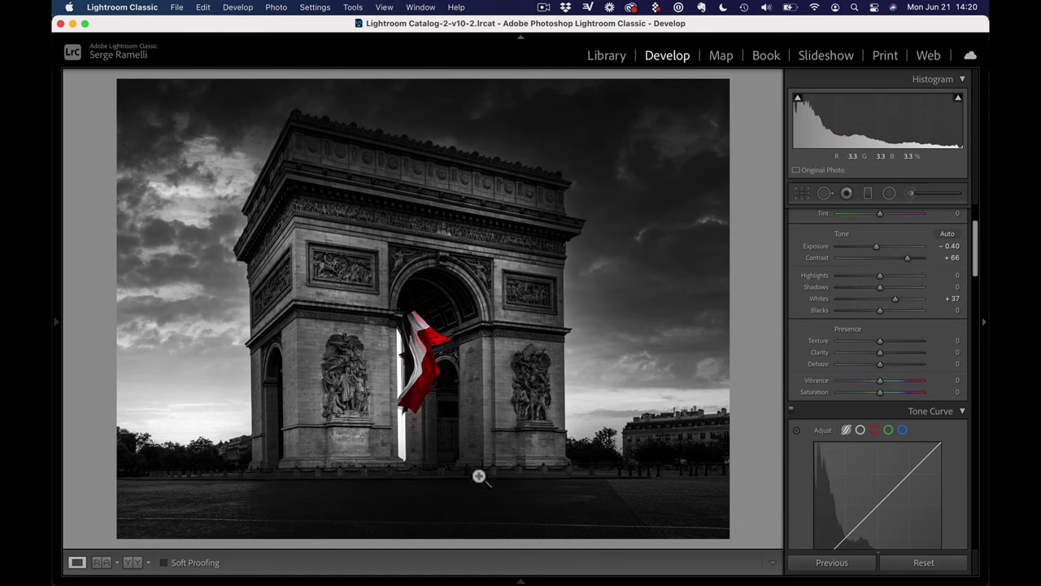
mouse_move(556, 579)
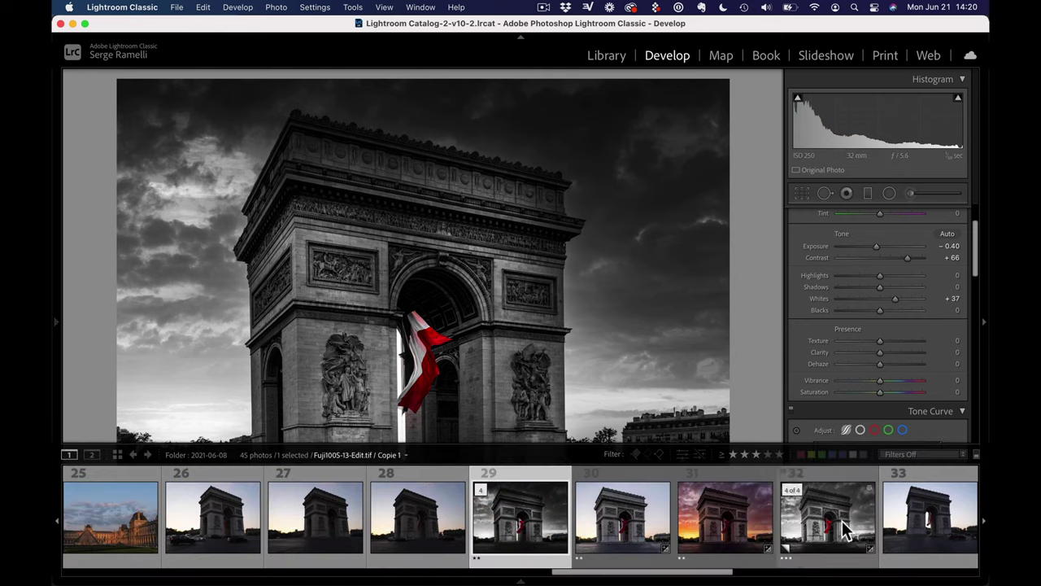
View finished photo 32 with side panels hidden, then return to photo 29
left_click(845, 528)
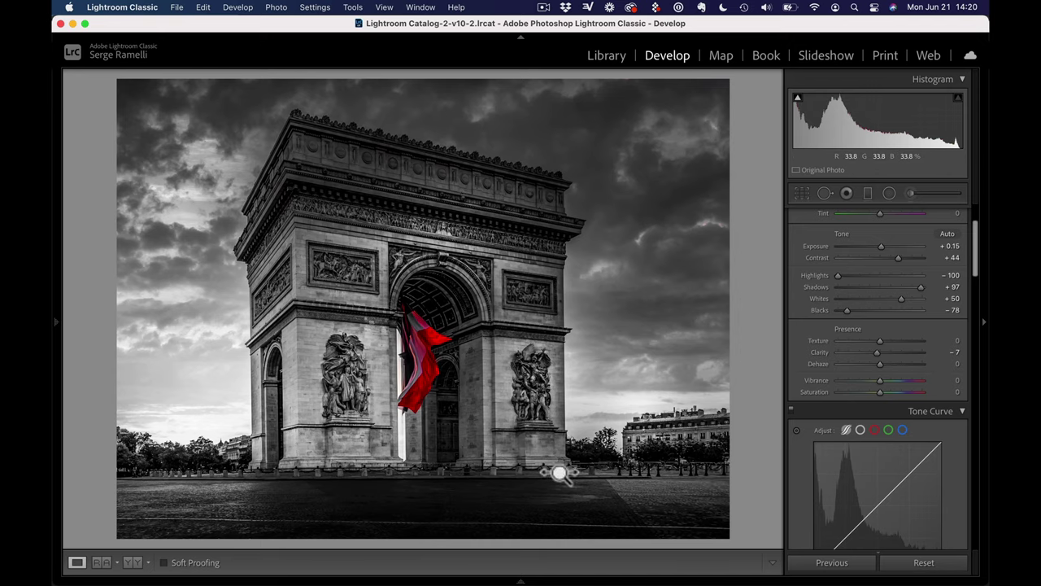
key("shift+Tab")
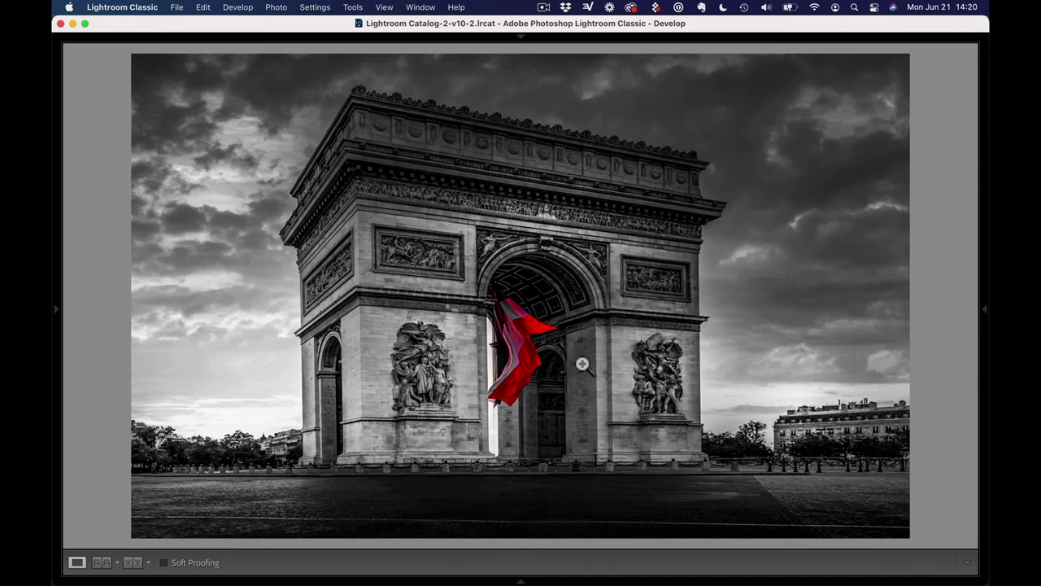
mouse_move(558, 567)
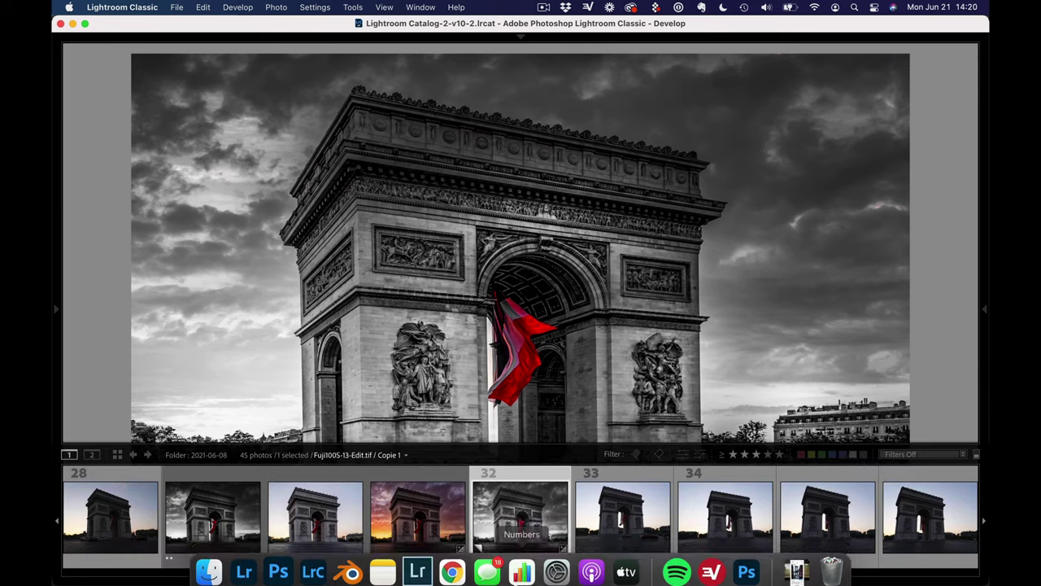
left_click(228, 520)
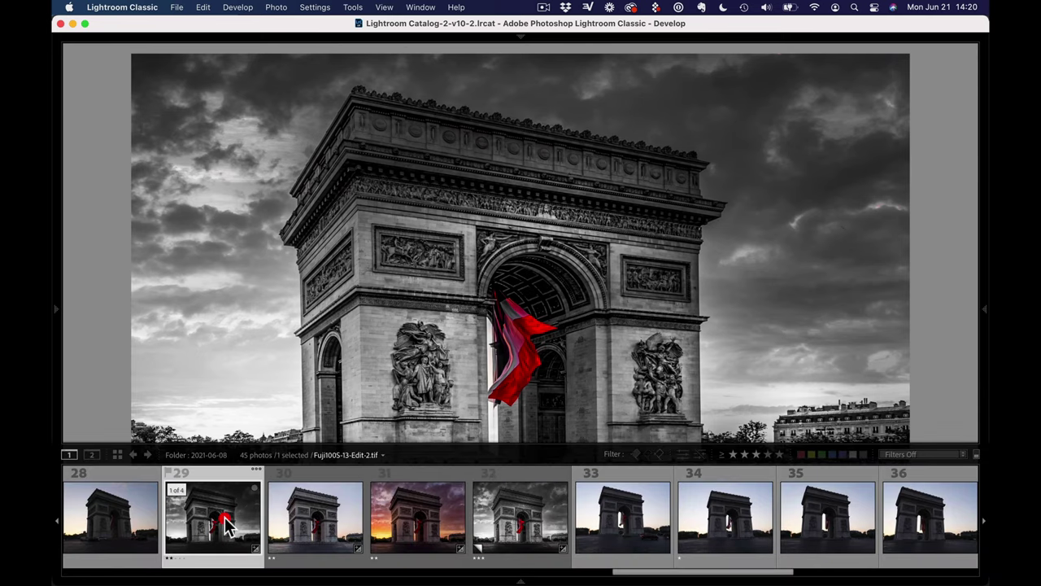
Show the Develop panels again, lift Shadows to +48 and settle Exposure at -0.45
left_click(981, 309)
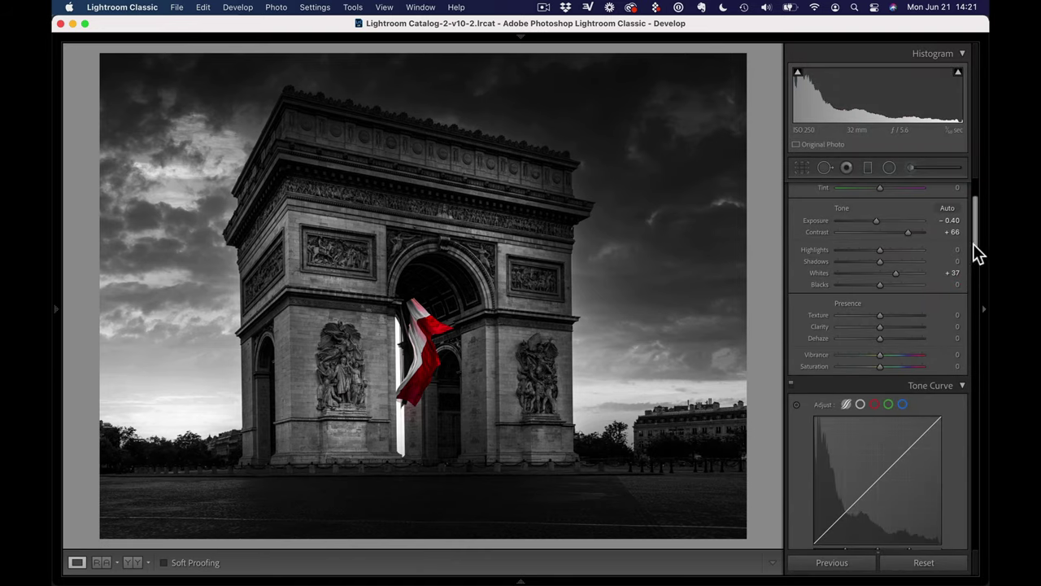
left_click_drag(975, 244, 968, 233)
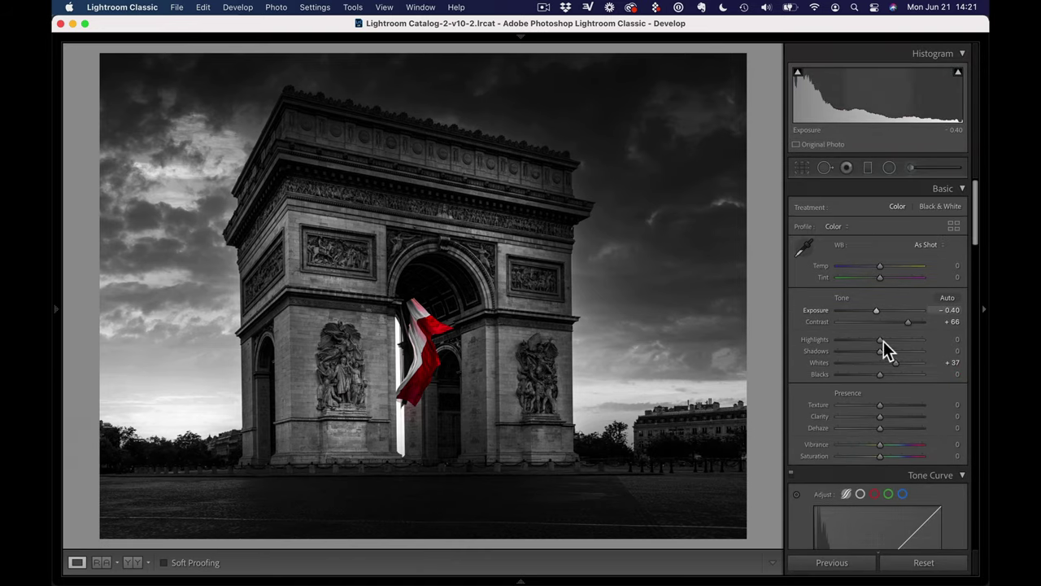
mouse_move(893, 350)
left_mouse_down()
mouse_move(913, 351)
mouse_move(899, 350)
left_mouse_up()
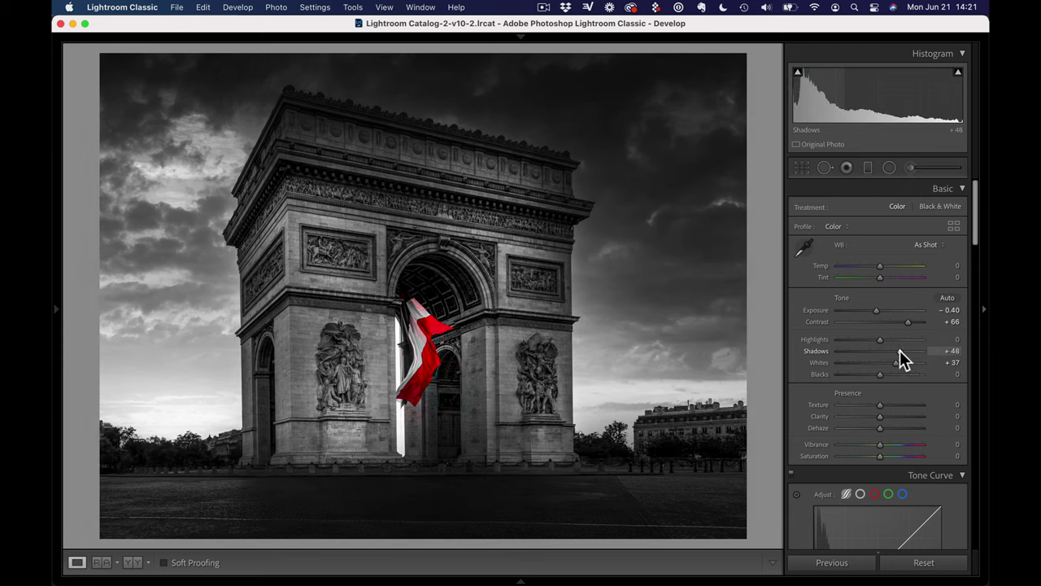
left_click_drag(877, 312, 876, 310)
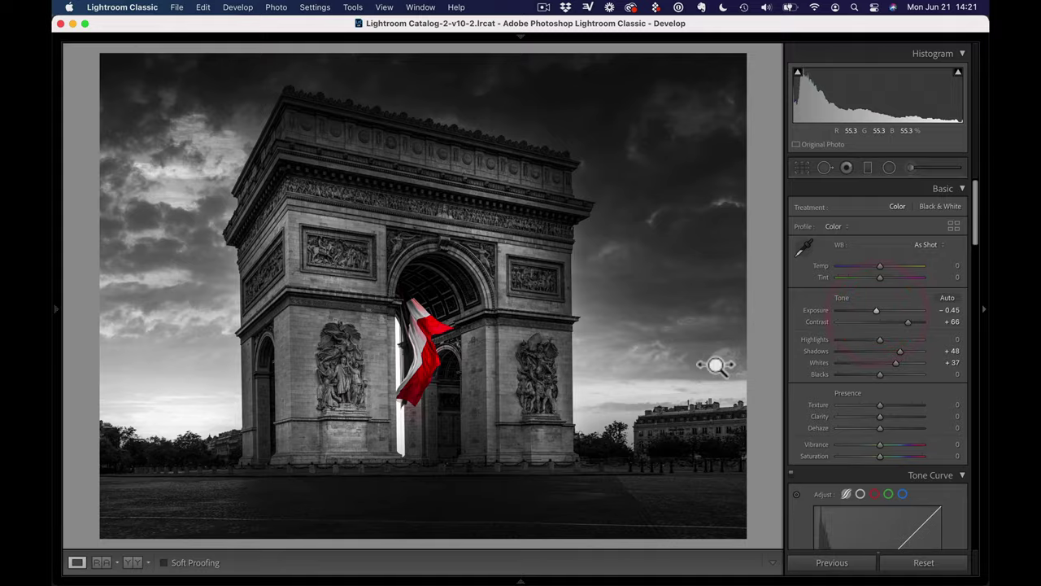